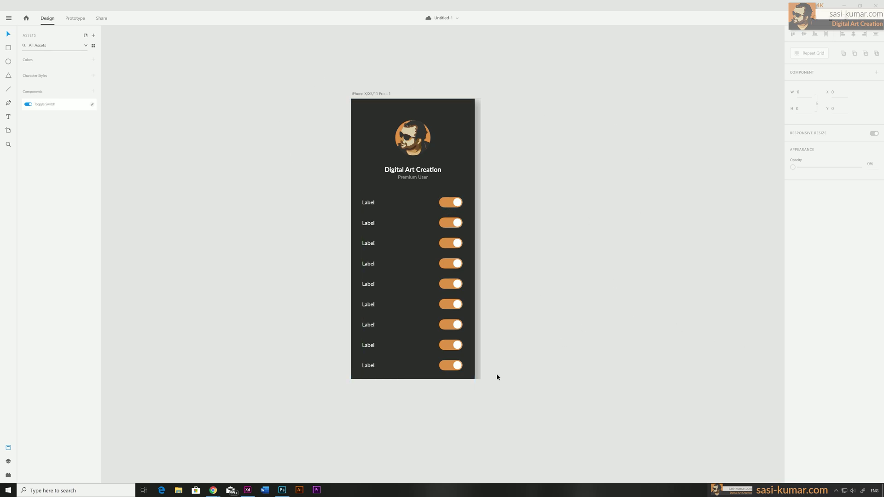
Preview the finished settings screen beside its artboard and test several toggle switches by switching each one twice
{"action": "left_click", "coordinate": [869, 18]}
{"action": "left_click_drag", "start_coordinate": [428, 148], "coordinate": [567, 102]}
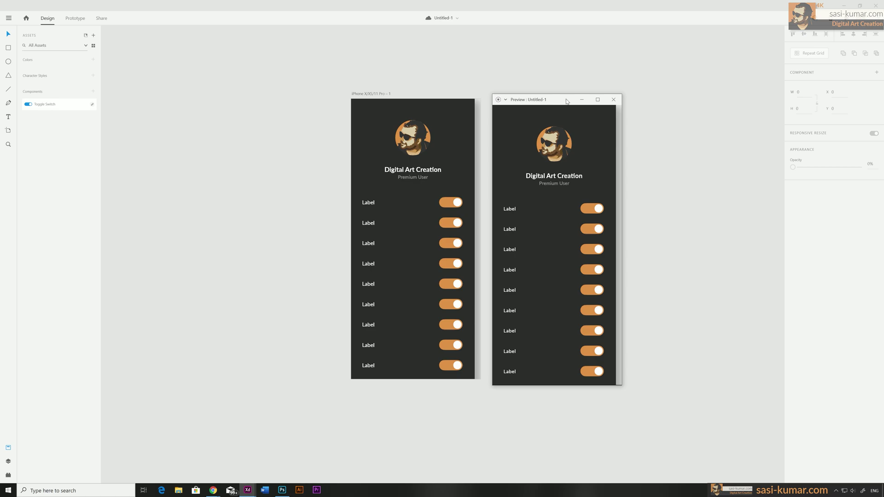
{"action": "left_click", "coordinate": [593, 210]}
{"action": "left_click", "coordinate": [594, 212]}
{"action": "left_click", "coordinate": [592, 232]}
{"action": "left_click", "coordinate": [592, 231]}
{"action": "left_click", "coordinate": [594, 250]}
{"action": "left_click", "coordinate": [593, 250]}
{"action": "left_click", "coordinate": [594, 332]}
{"action": "left_click", "coordinate": [589, 334]}
{"action": "left_click", "coordinate": [613, 100]}
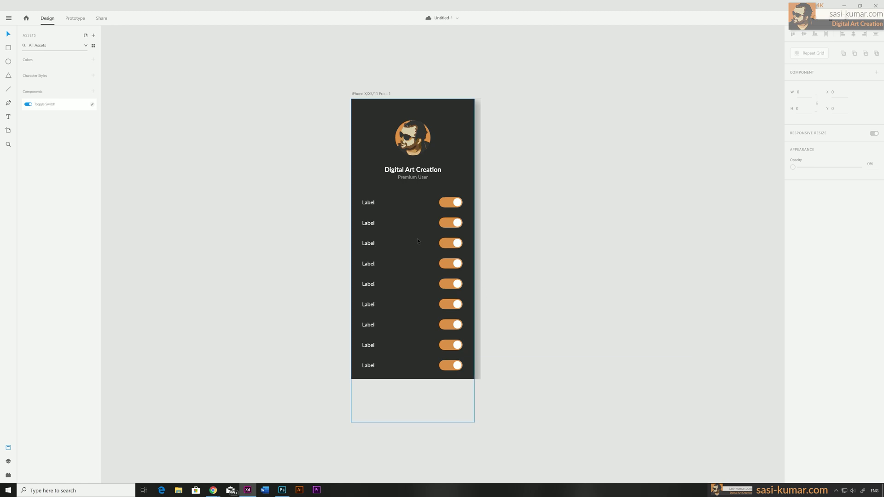
Add a second iPhone X/XS/11 Pro artboard beside the existing one
{"action": "left_click_drag", "start_coordinate": [371, 100], "coordinate": [240, 93]}
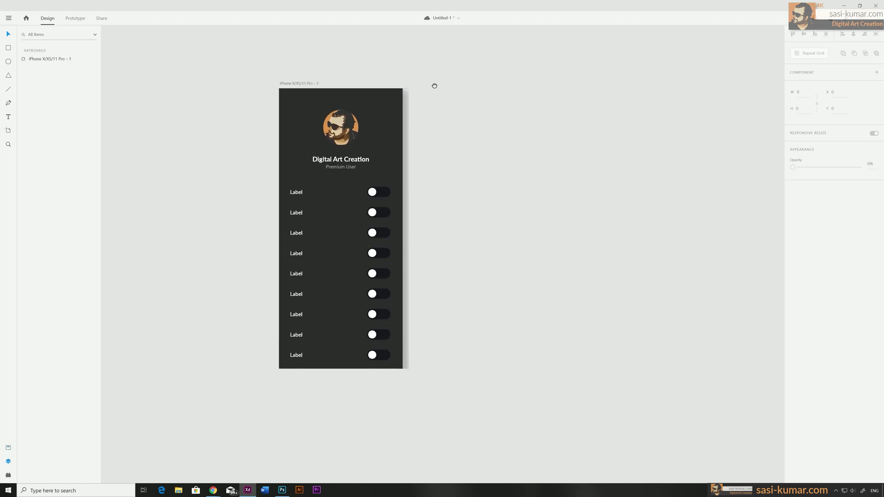
{"action": "left_click", "coordinate": [253, 88]}
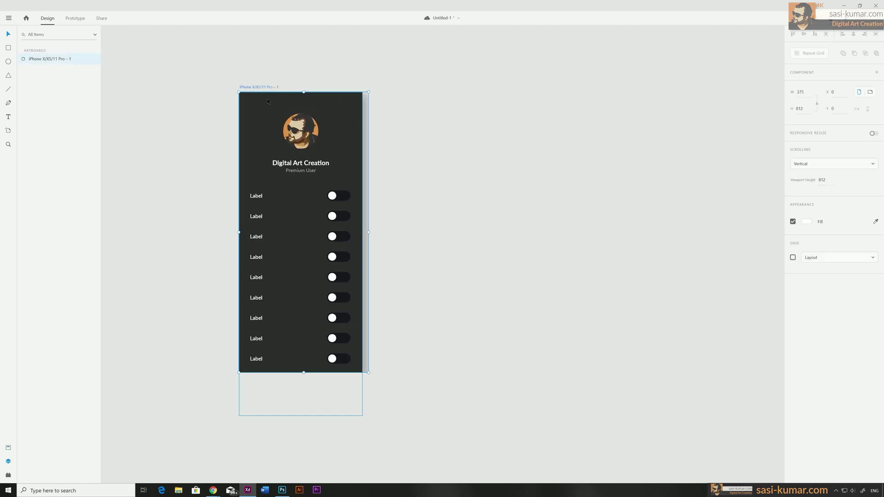
{"action": "left_click", "coordinate": [8, 131]}
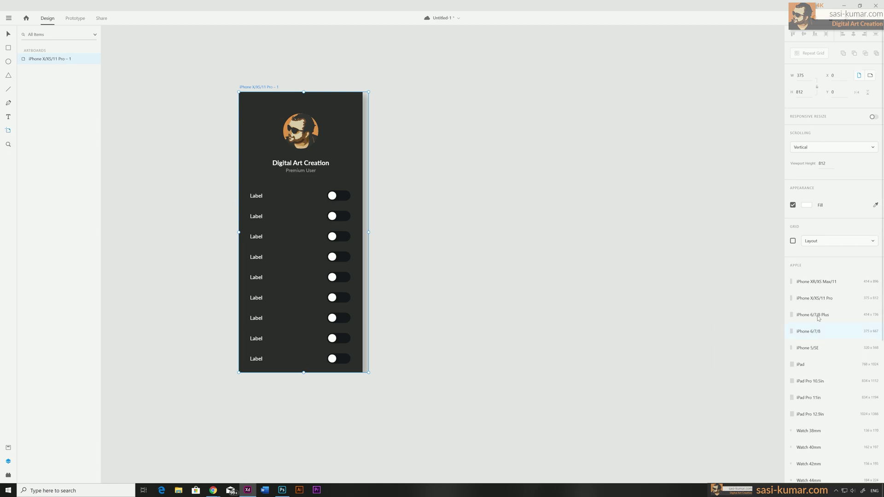
{"action": "left_click", "coordinate": [816, 299]}
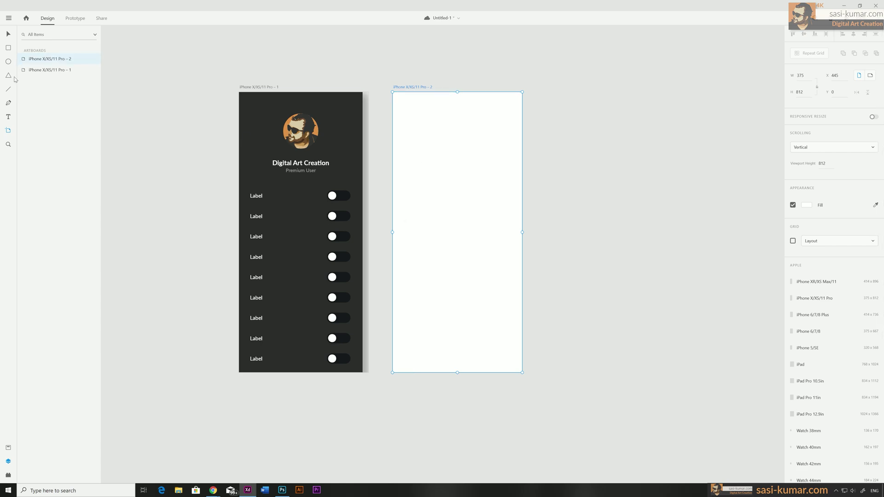
Draw a borderless rectangle about 171 × 56 in the upper part of the blank artboard and fill it near-black
{"action": "left_click", "coordinate": [8, 49]}
{"action": "left_click_drag", "start_coordinate": [431, 153], "coordinate": [490, 173]}
{"action": "left_click", "coordinate": [793, 262]}
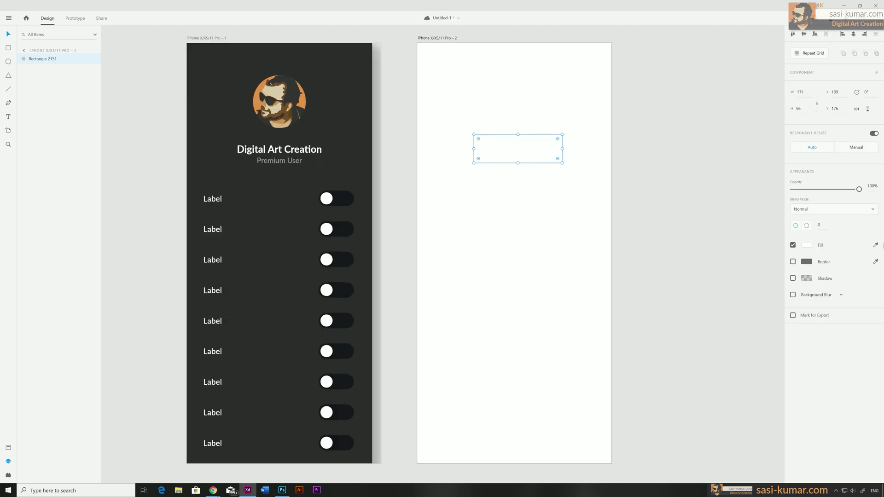
{"action": "left_click", "coordinate": [808, 247]}
{"action": "left_click_drag", "start_coordinate": [707, 258], "coordinate": [705, 263]}
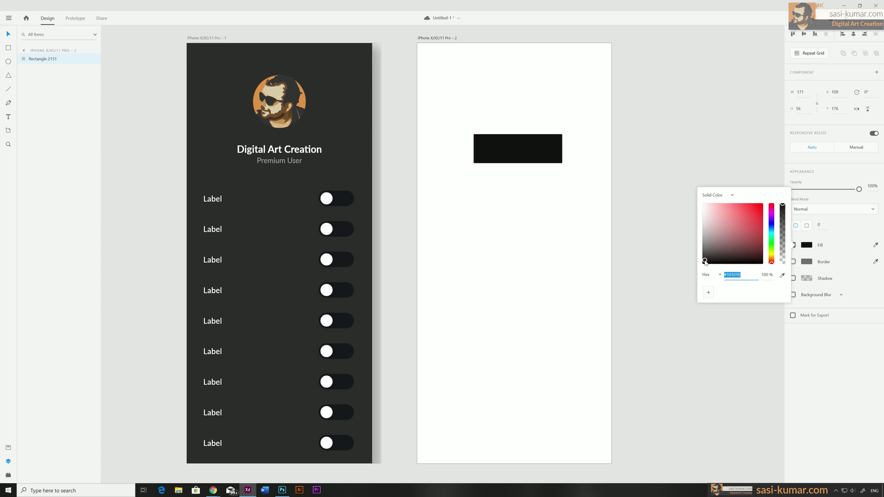
{"action": "left_click", "coordinate": [663, 110]}
Center the black rectangle horizontally on the artboard and round its corners to a radius of 28, forming a pill
{"action": "left_click", "coordinate": [559, 144]}
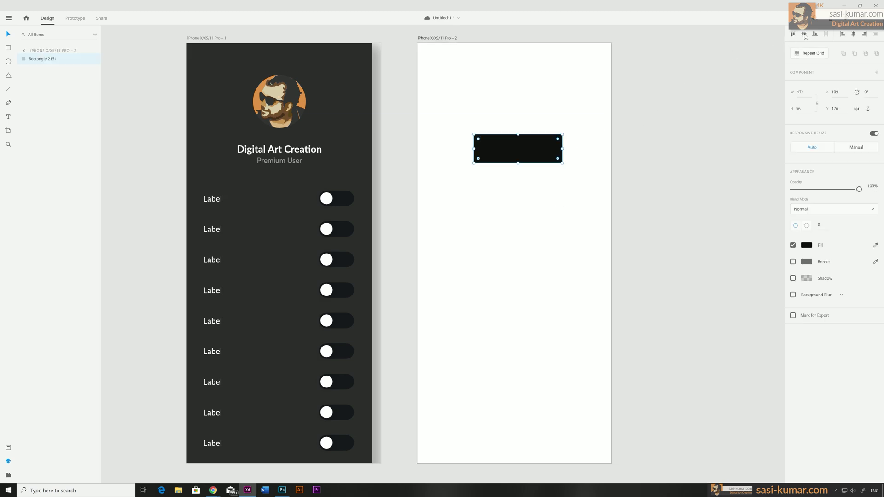
{"action": "left_click", "coordinate": [854, 35]}
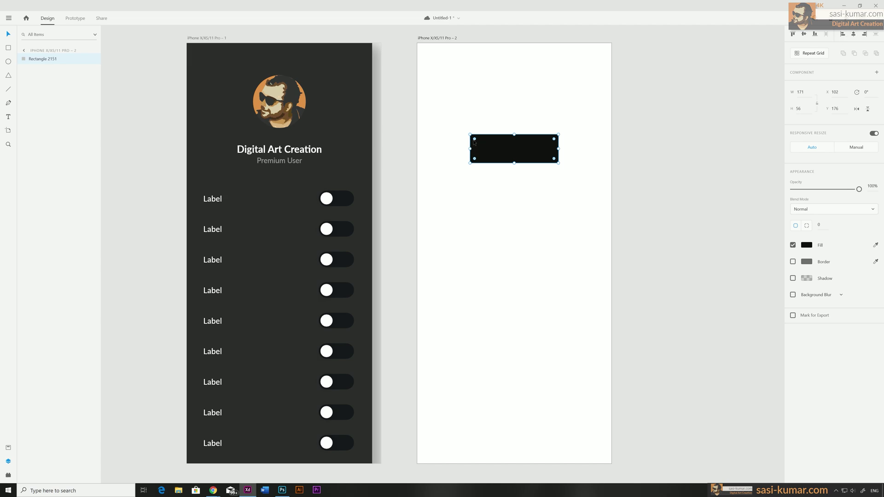
{"action": "left_click_drag", "start_coordinate": [474, 141], "coordinate": [490, 151]}
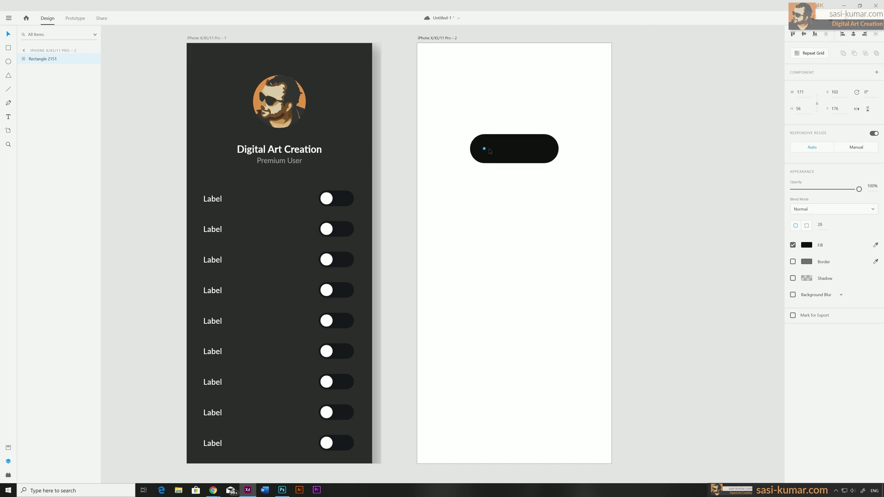
{"action": "left_click", "coordinate": [673, 128]}
Draw a circle about 46 × 46 and place it inside the left end of the black pill
{"action": "left_click", "coordinate": [529, 152]}
{"action": "left_click", "coordinate": [8, 61]}
{"action": "left_click_drag", "start_coordinate": [485, 139], "coordinate": [507, 162]}
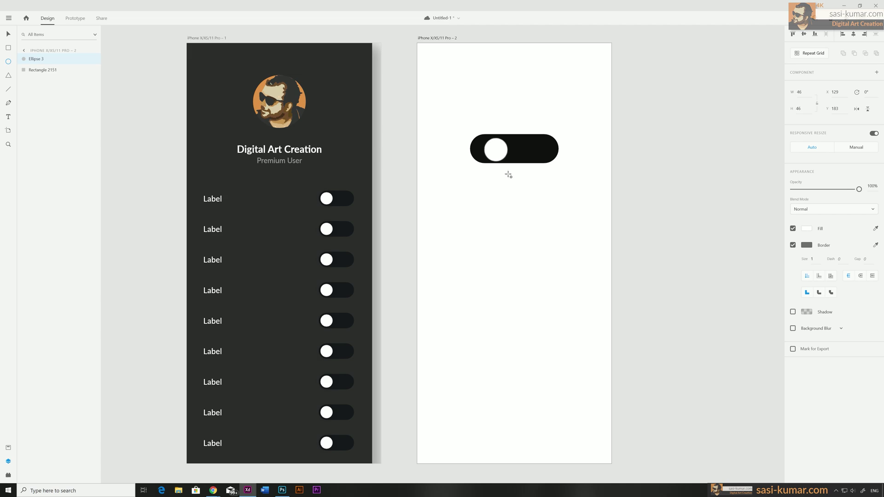
{"action": "left_click", "coordinate": [9, 33]}
{"action": "left_click_drag", "start_coordinate": [496, 152], "coordinate": [486, 151]}
Align the circle vertically to the middle of the pill and remove the circle's border
{"action": "left_click_drag", "start_coordinate": [583, 198], "coordinate": [468, 119]}
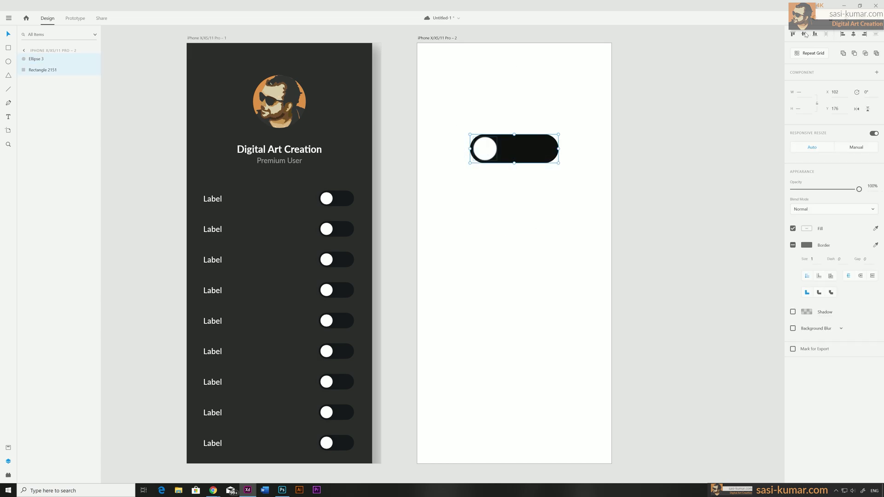
{"action": "left_click", "coordinate": [498, 176]}
{"action": "left_click", "coordinate": [485, 149]}
{"action": "left_click", "coordinate": [793, 245]}
{"action": "left_click", "coordinate": [517, 211]}
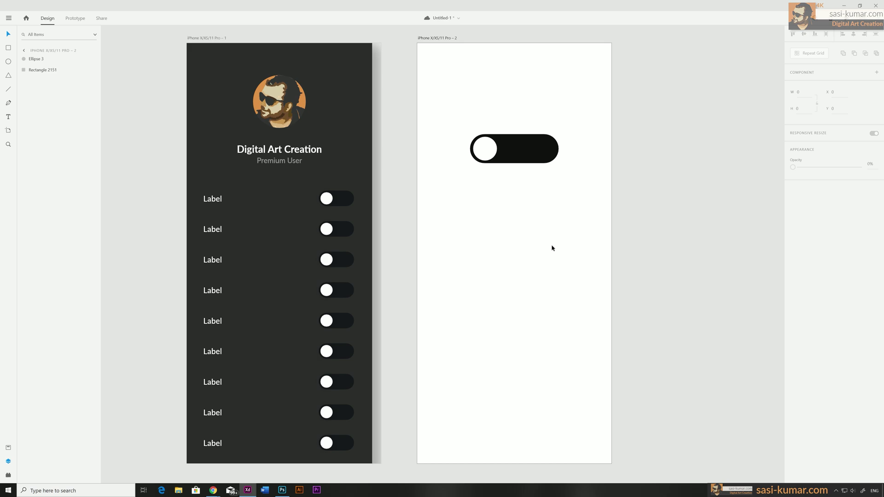
Turn the circle and pill together into a component and save the document
{"action": "left_click_drag", "start_coordinate": [580, 202], "coordinate": [428, 92]}
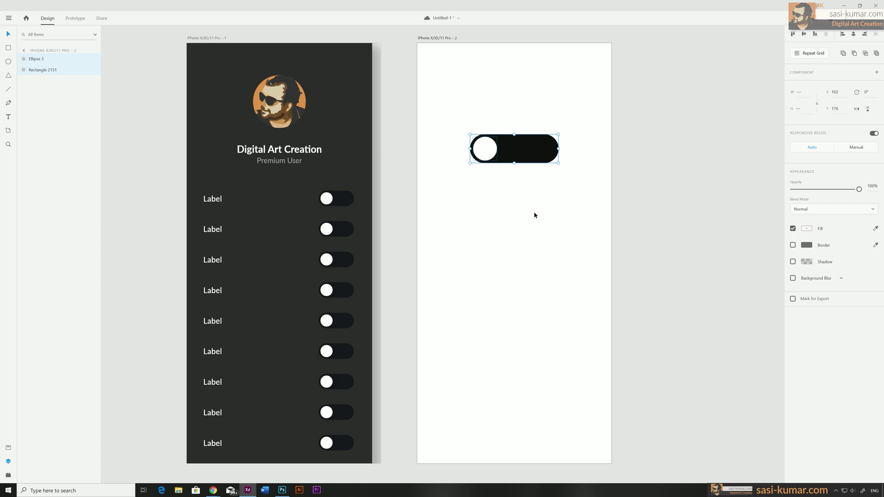
{"action": "key", "text": "ctrl+s"}
{"action": "left_click", "coordinate": [878, 73]}
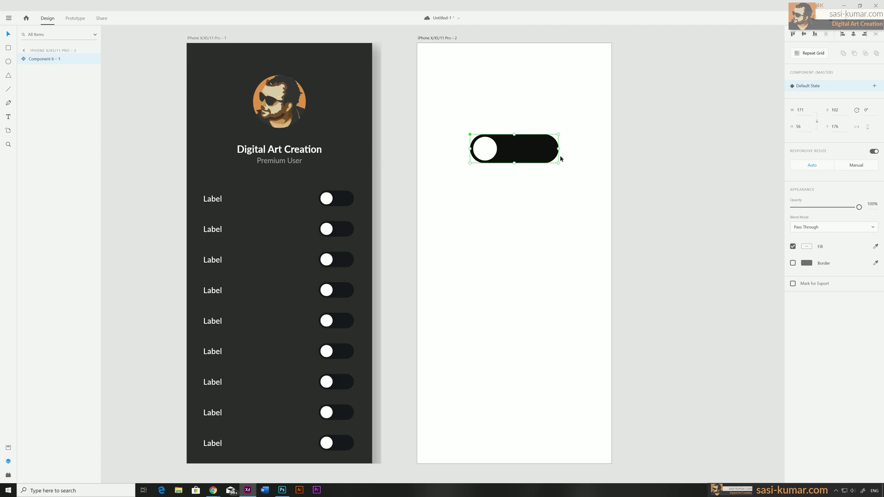
{"action": "key", "text": "ctrl+s"}
Add a new state named ON to the toggle component
{"action": "left_click", "coordinate": [875, 87]}
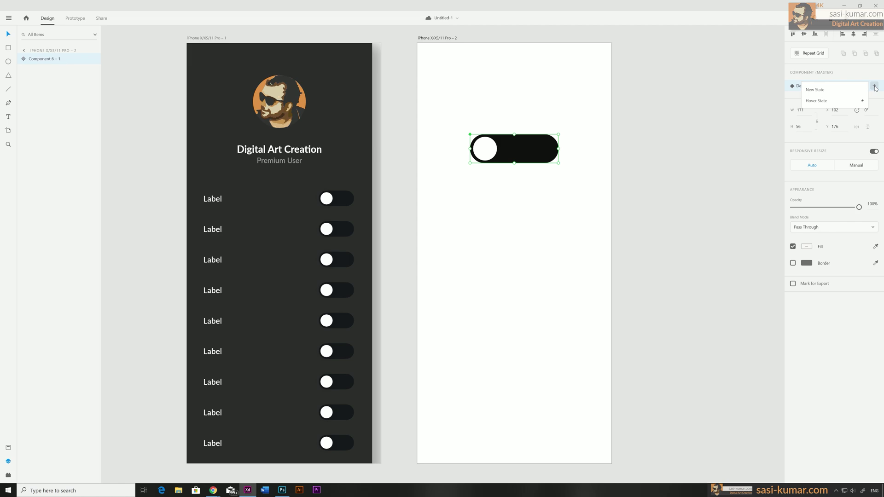
{"action": "left_click", "coordinate": [847, 92]}
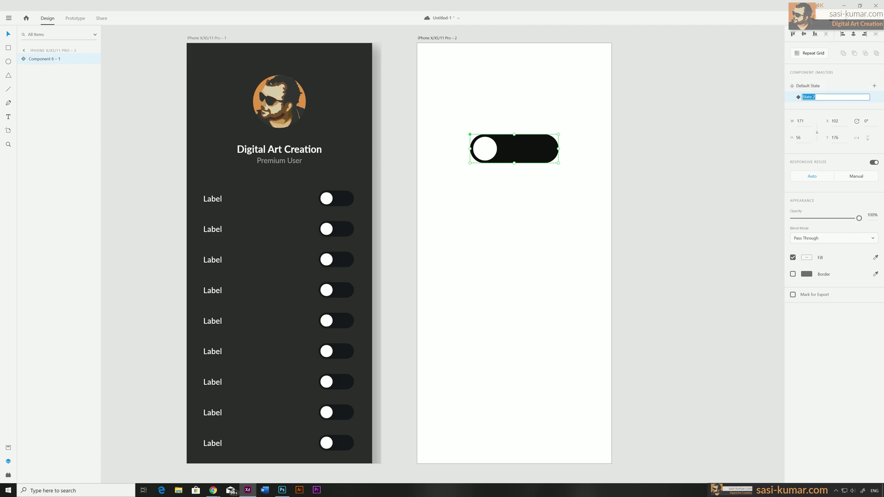
{"action": "type", "text": "ON"}
{"action": "key", "text": "Return"}
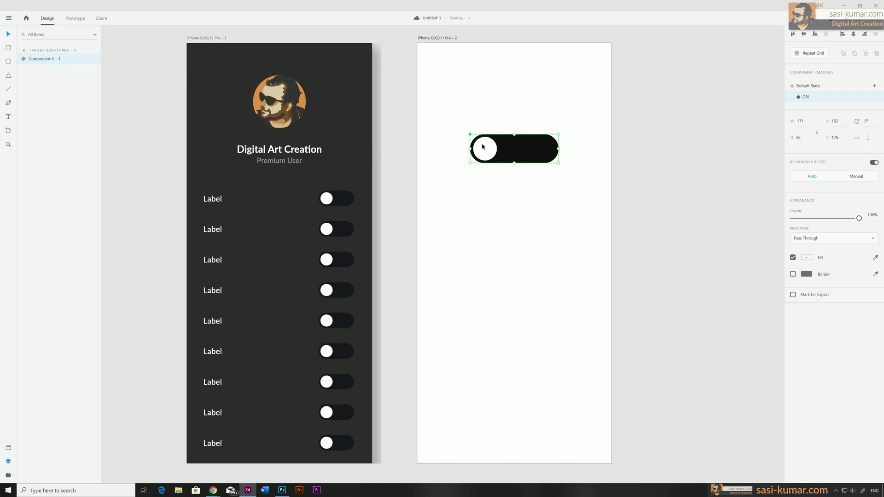
Recolor the pill in the ON state with the orange sampled from the profile picture's background
{"action": "double_click", "coordinate": [511, 156]}
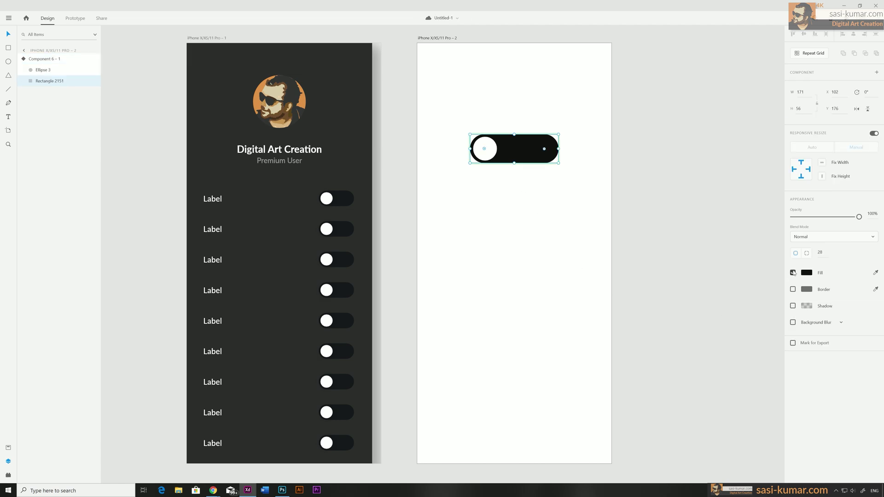
{"action": "left_click", "coordinate": [876, 273]}
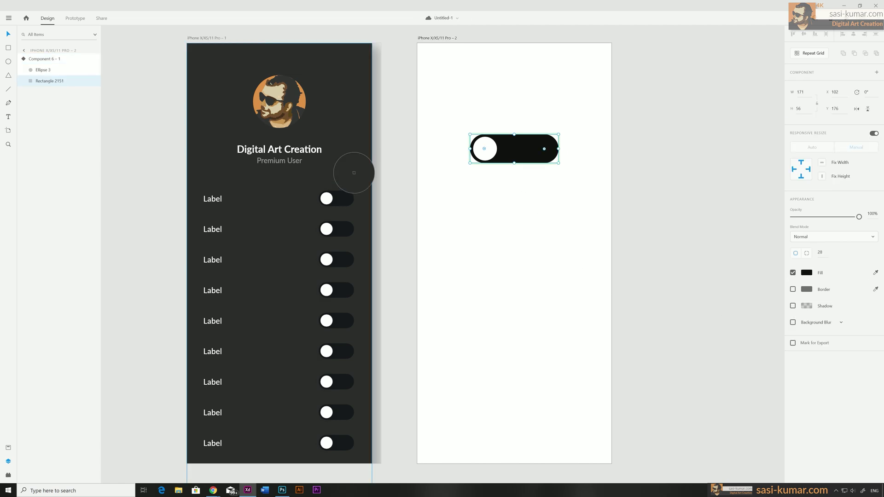
{"action": "left_click", "coordinate": [304, 98]}
{"action": "left_click", "coordinate": [515, 184]}
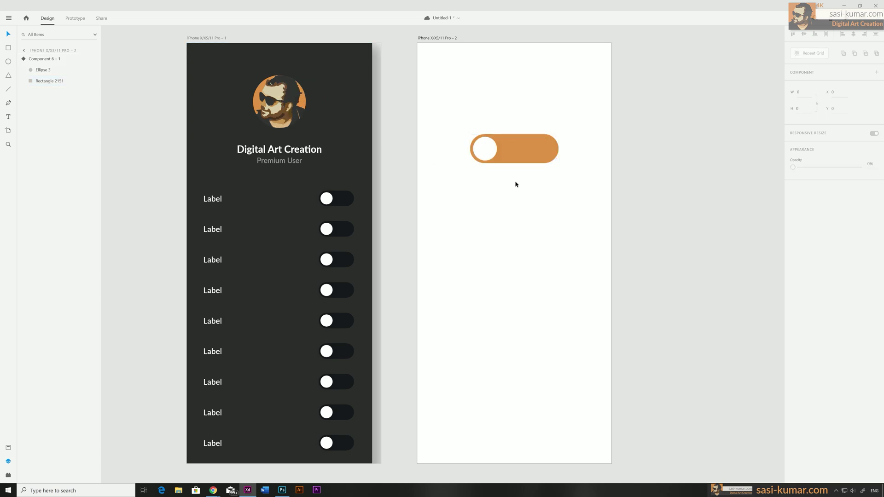
Move the white circle to the right end of the pill in the ON state
{"action": "double_click", "coordinate": [479, 147]}
{"action": "left_click_drag", "start_coordinate": [486, 147], "coordinate": [545, 148]}
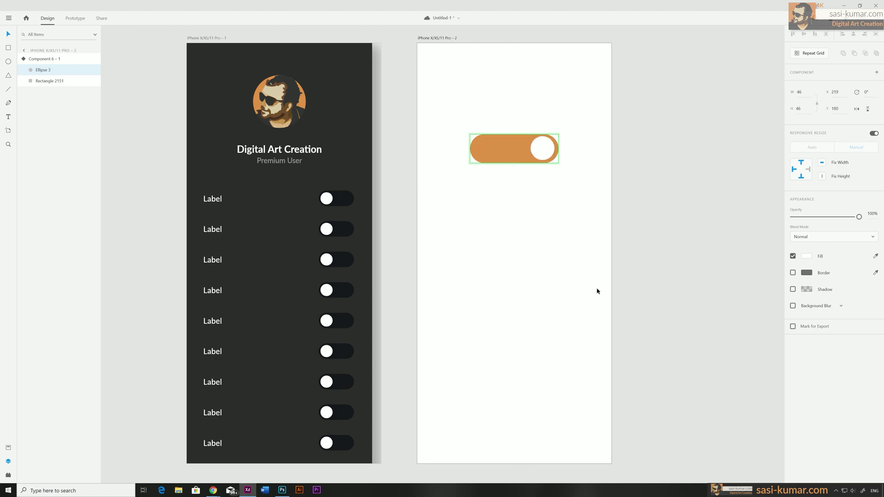
{"action": "key", "text": "Escape"}
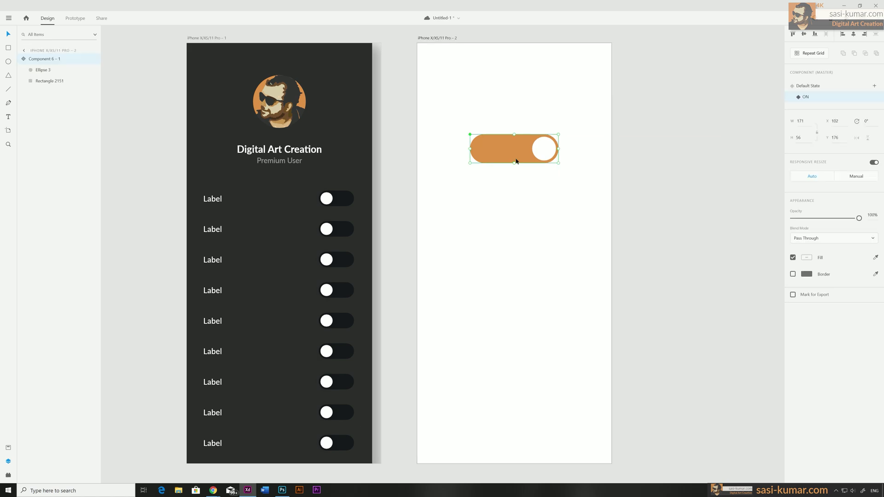
Switch the toggle component back to its Default State
{"action": "left_click", "coordinate": [816, 87]}
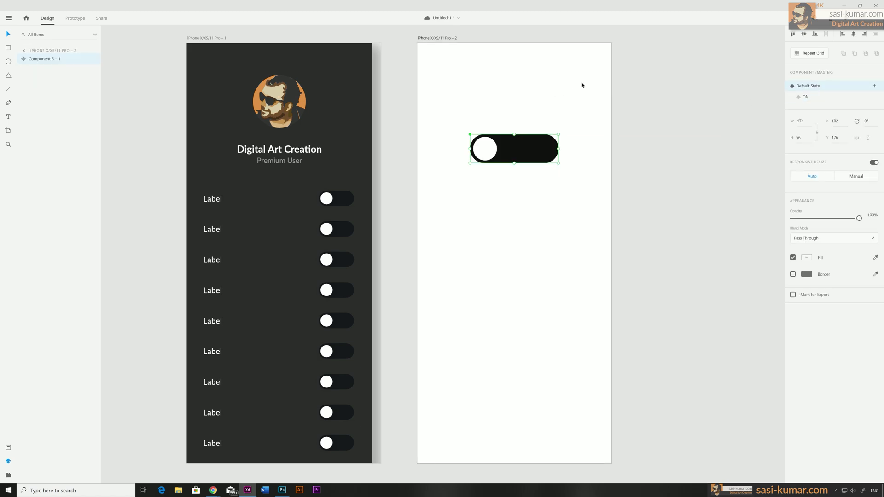
{"action": "left_click", "coordinate": [711, 146]}
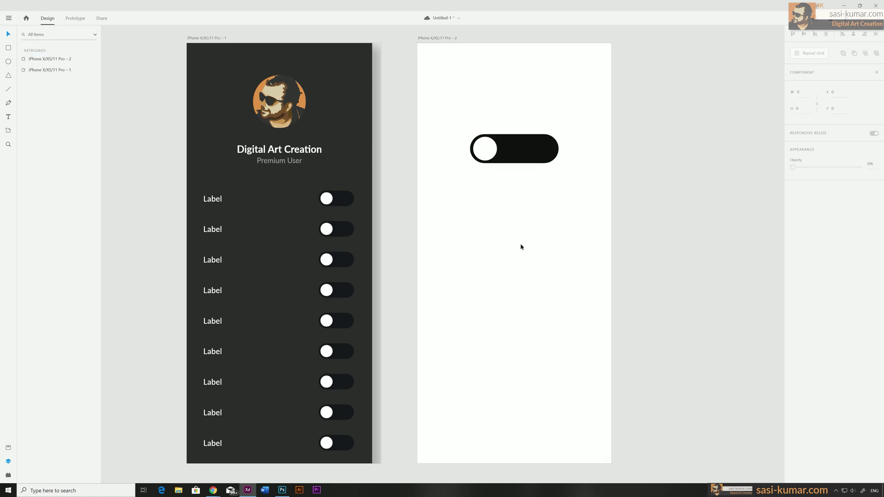
{"action": "left_click", "coordinate": [518, 155]}
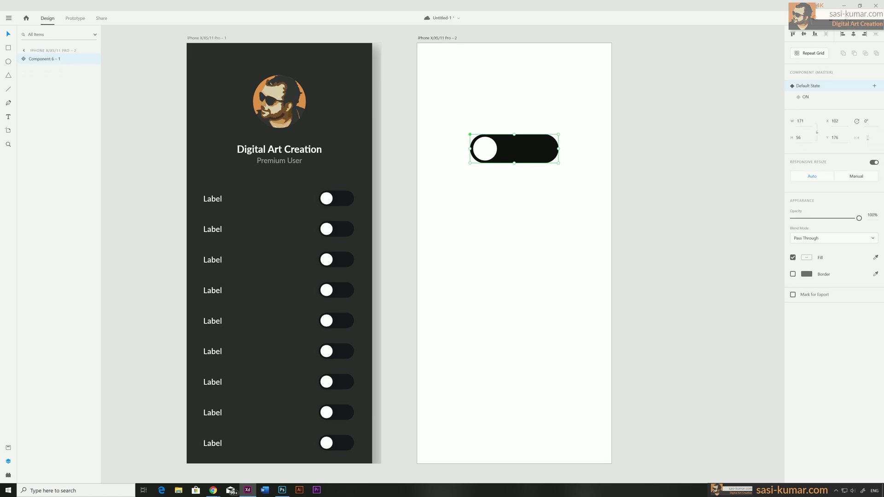
Preview the artboard with the new toggle, and close the preview
{"action": "key", "text": "ctrl+Return"}
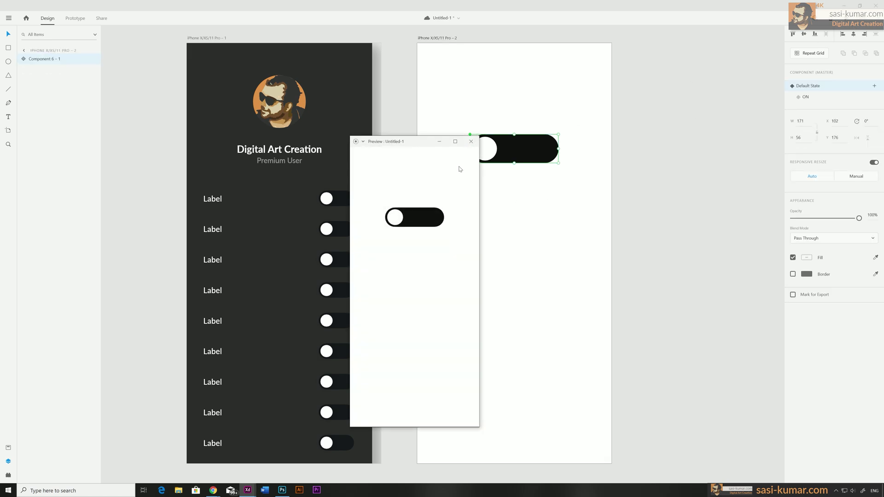
{"action": "left_click", "coordinate": [470, 142]}
{"action": "left_click", "coordinate": [517, 188]}
Give the toggle's Default State a Tap interaction that auto-animates to the ON state with Ease Out easing
{"action": "left_click", "coordinate": [518, 158]}
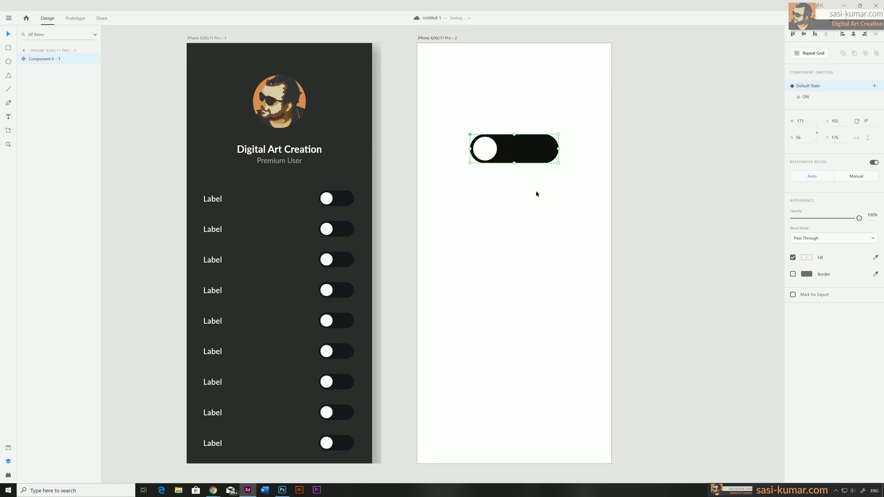
{"action": "left_click", "coordinate": [75, 18]}
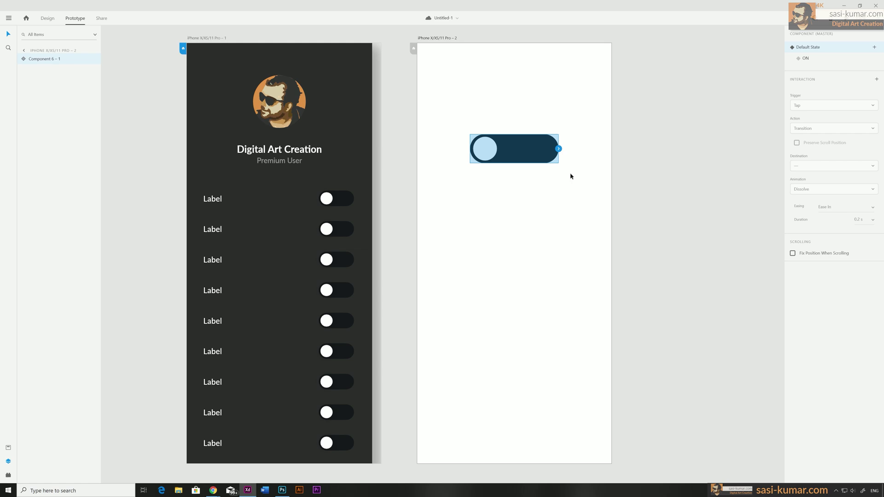
{"action": "left_click", "coordinate": [559, 149]}
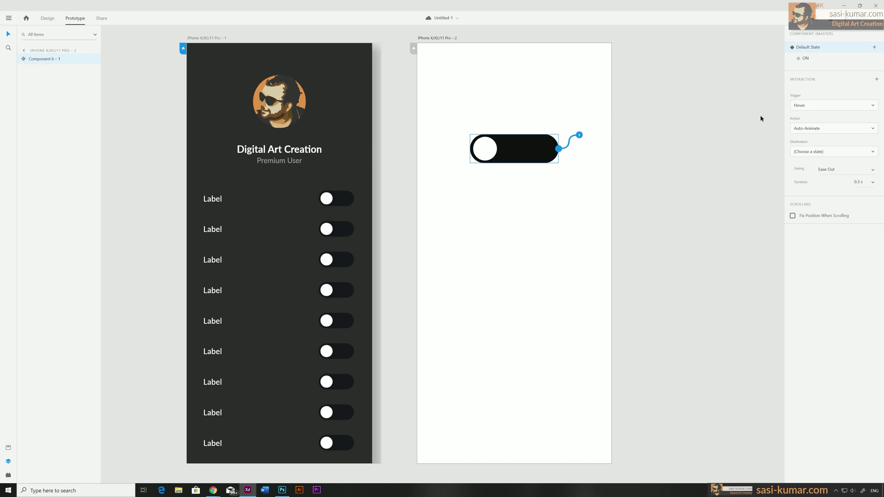
{"action": "left_click", "coordinate": [823, 109]}
{"action": "left_click", "coordinate": [821, 97]}
{"action": "left_click", "coordinate": [838, 155]}
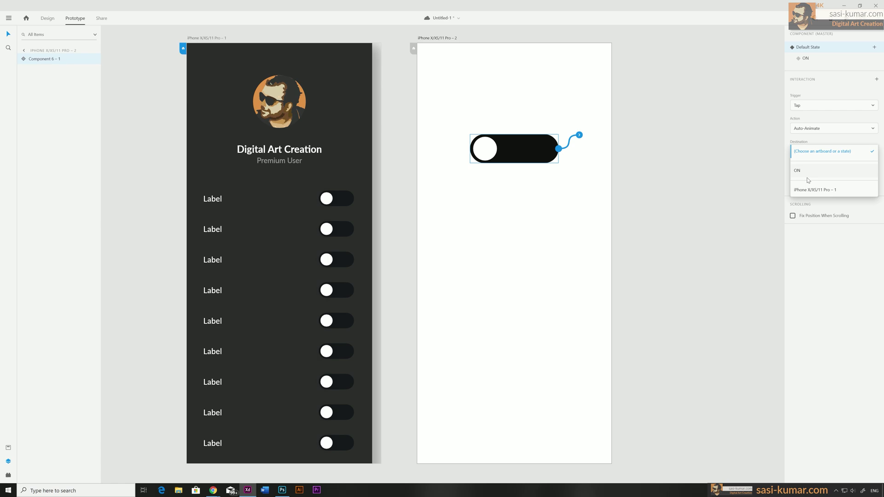
{"action": "left_click", "coordinate": [813, 174]}
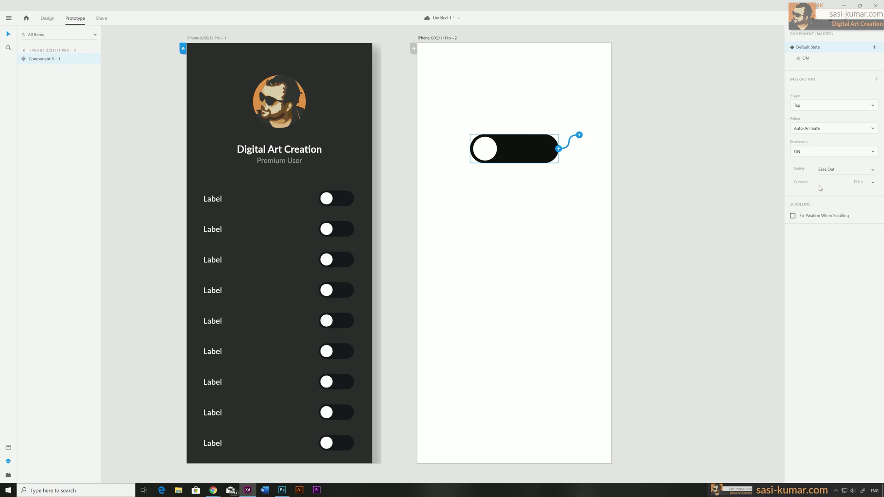
{"action": "left_click", "coordinate": [872, 171]}
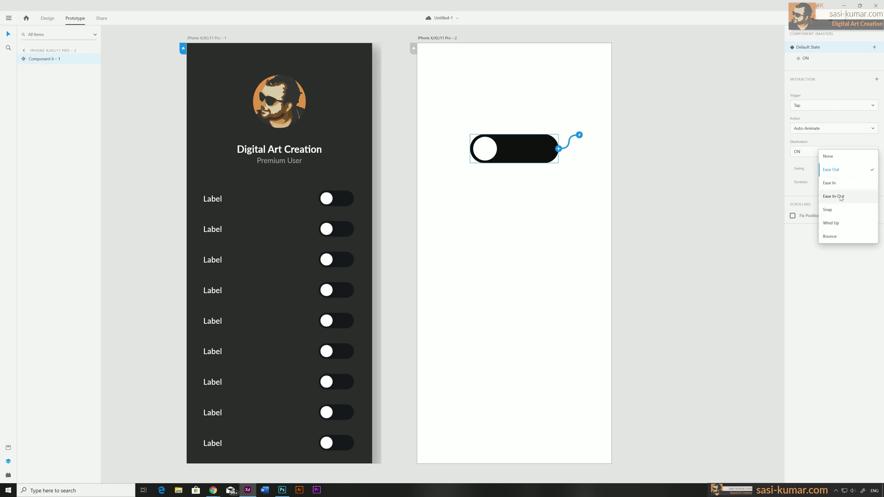
{"action": "left_click", "coordinate": [841, 170]}
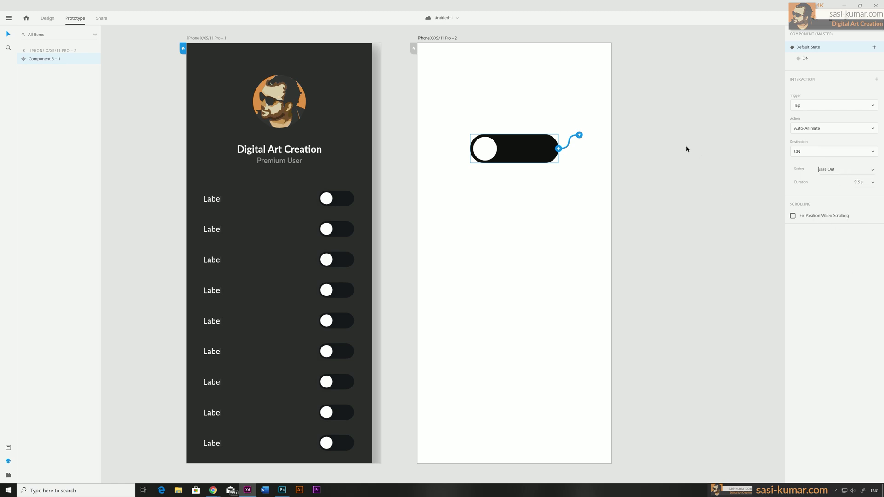
Give the toggle's ON state a Tap interaction that auto-animates back to the Default State
{"action": "left_click", "coordinate": [671, 132]}
{"action": "left_click", "coordinate": [525, 157]}
{"action": "left_click", "coordinate": [806, 59]}
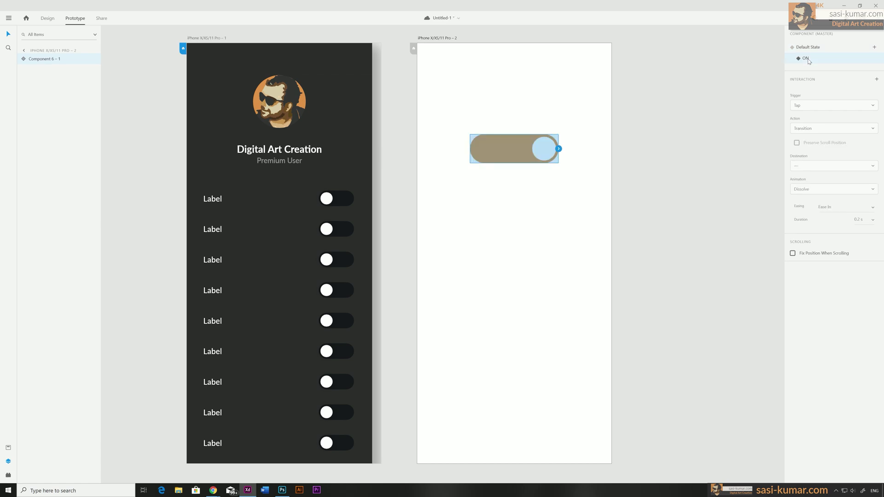
{"action": "left_click", "coordinate": [559, 149]}
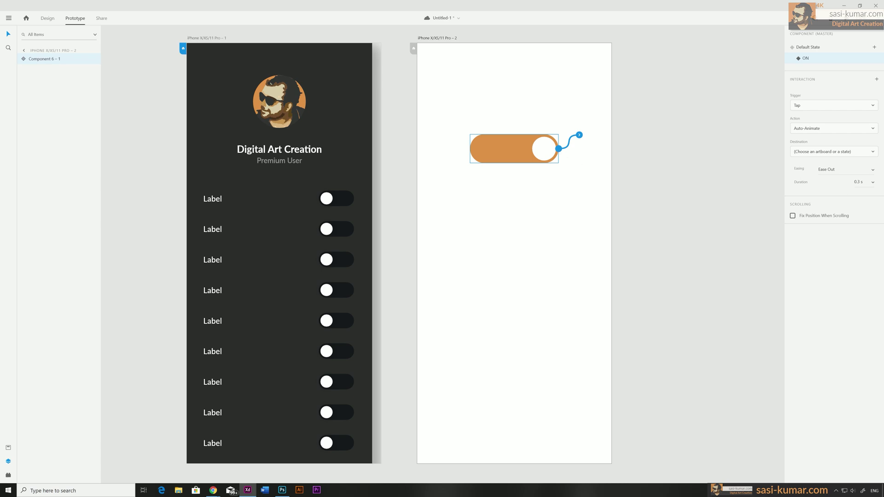
{"action": "left_click", "coordinate": [827, 153]}
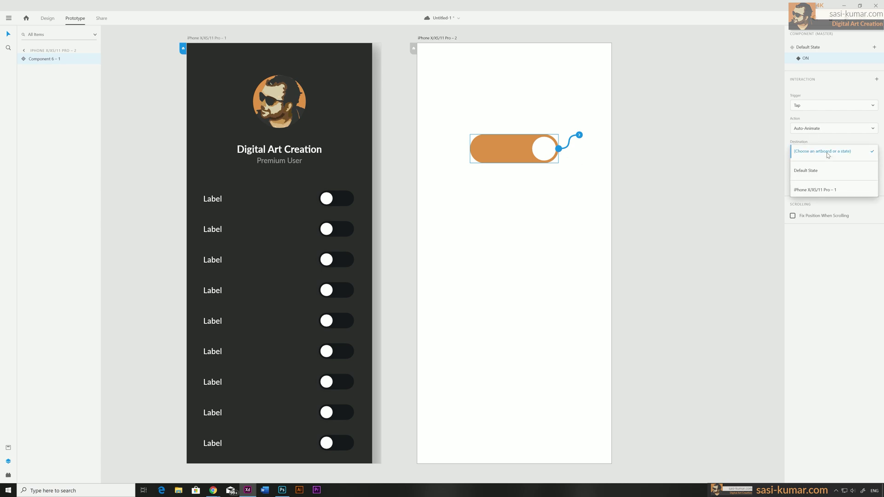
{"action": "left_click", "coordinate": [819, 170]}
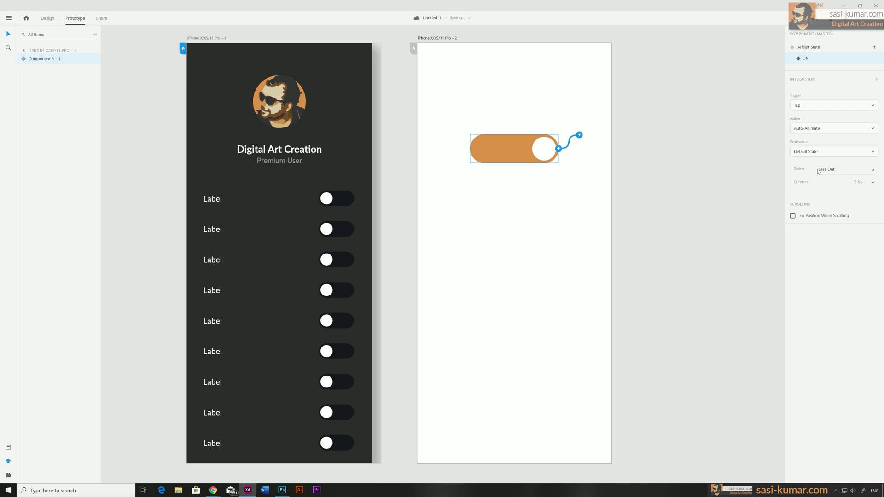
{"action": "left_click", "coordinate": [645, 169]}
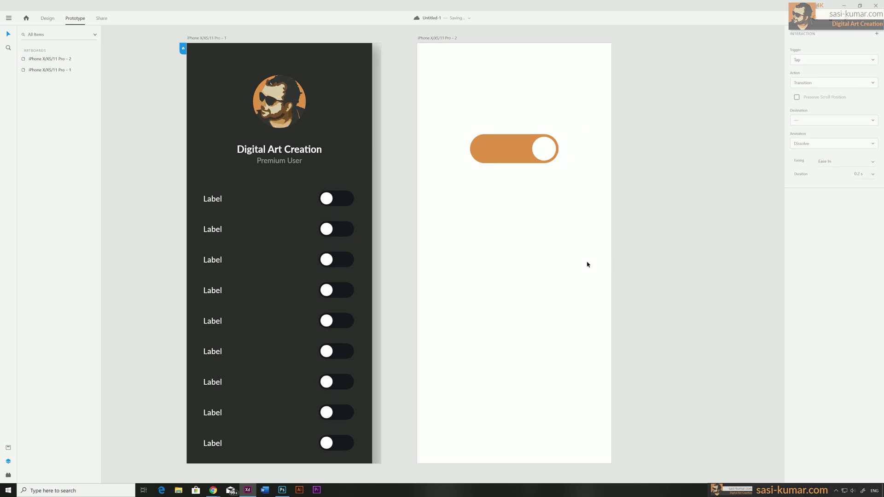
Reselect the toggle component and return it to its Default State
{"action": "left_click", "coordinate": [576, 262]}
{"action": "left_click", "coordinate": [707, 205]}
{"action": "left_click", "coordinate": [531, 159]}
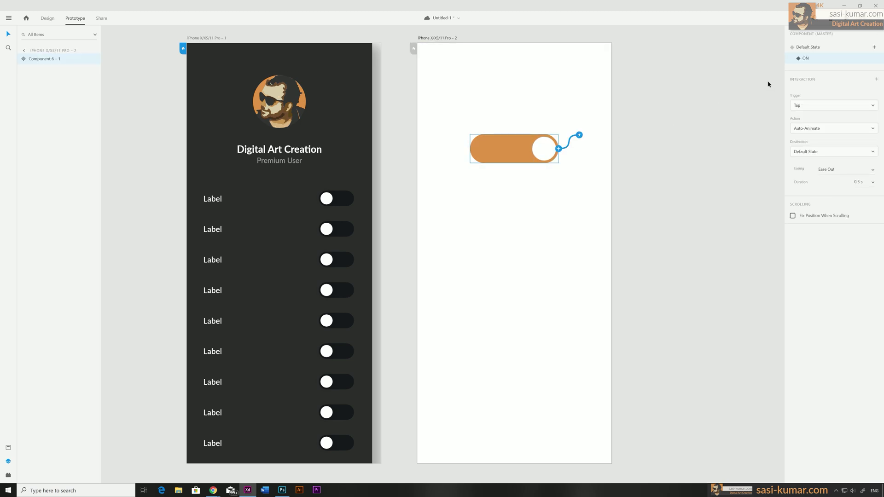
{"action": "left_click", "coordinate": [802, 49]}
{"action": "left_click", "coordinate": [515, 194]}
{"action": "left_click", "coordinate": [517, 155]}
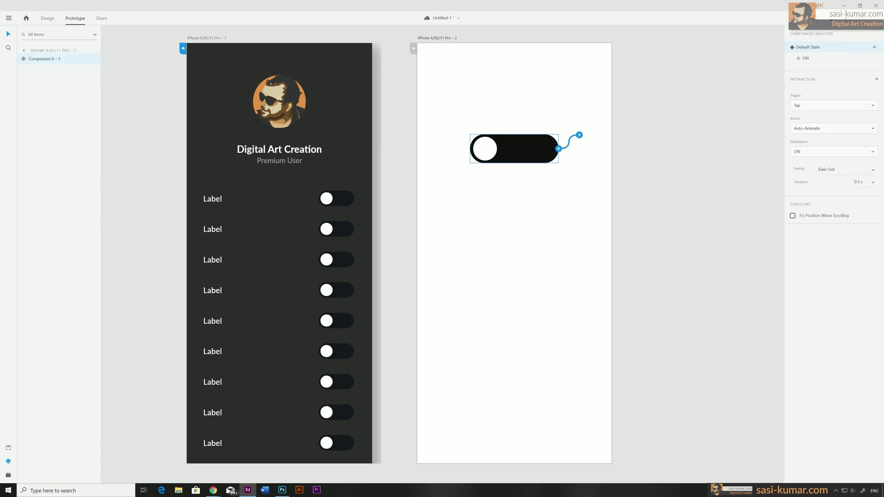
Preview the toggle artboard, tap the toggle on and off several times, and close the preview
{"action": "key", "text": "ctrl+Return"}
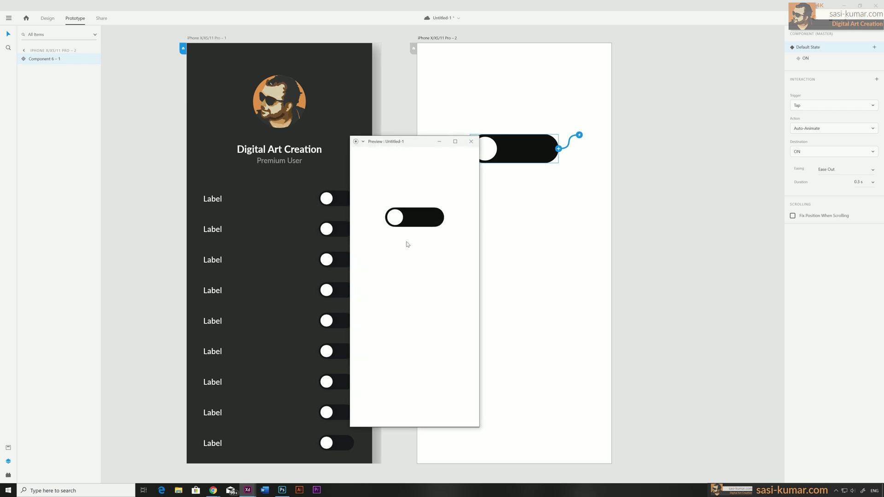
{"action": "left_click", "coordinate": [411, 227]}
{"action": "left_click", "coordinate": [411, 227]}
{"action": "left_click", "coordinate": [411, 227]}
{"action": "left_click", "coordinate": [411, 227]}
{"action": "left_click", "coordinate": [471, 141]}
Rename the toggle component in the document assets as Toggle Button
{"action": "key", "text": "ctrl+1"}
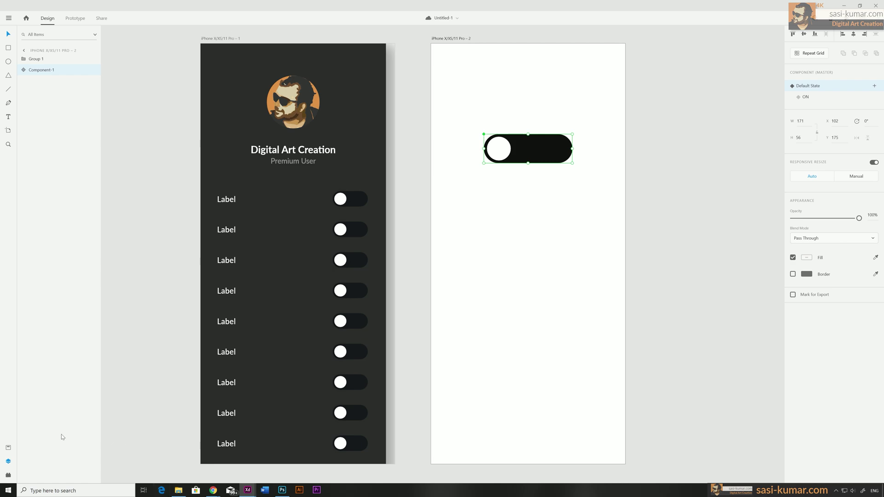
{"action": "left_click", "coordinate": [9, 448]}
{"action": "left_click", "coordinate": [42, 107]}
{"action": "right_click", "coordinate": [43, 107]}
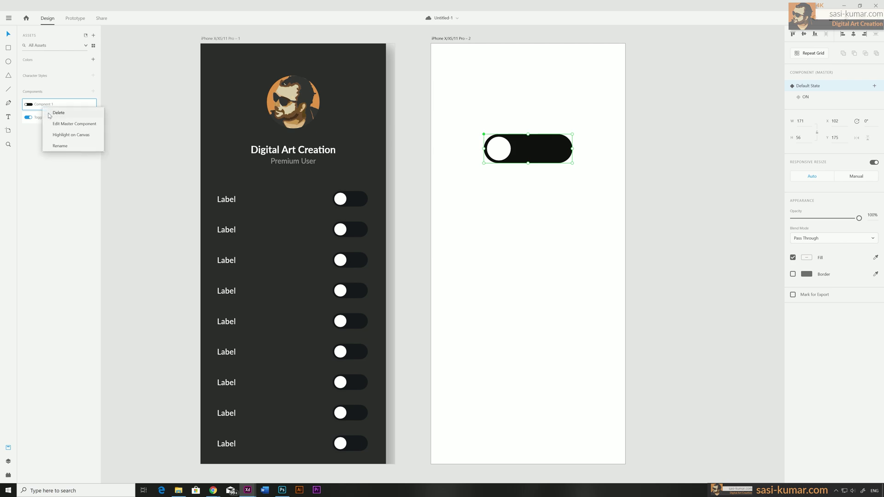
{"action": "left_click", "coordinate": [57, 148]}
{"action": "key", "text": "BackSpace"}
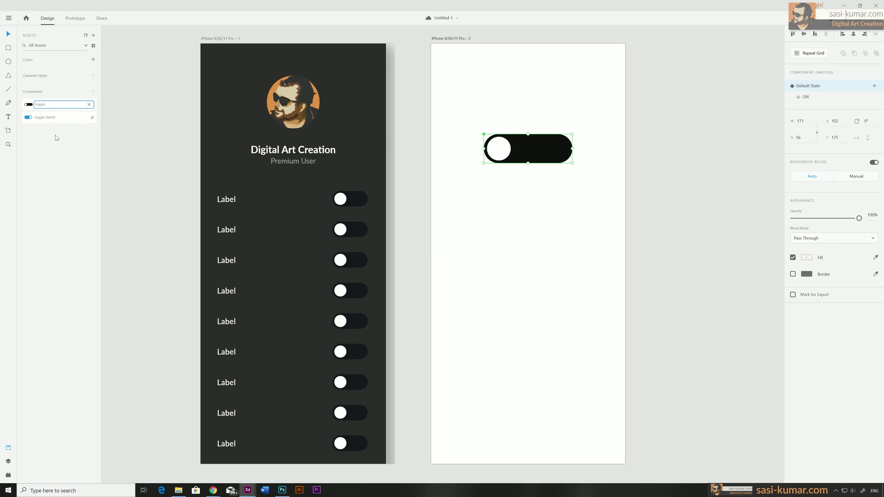
{"action": "type", "text": "Button"}
{"action": "key", "text": "Return"}
{"action": "left_click", "coordinate": [171, 220]}
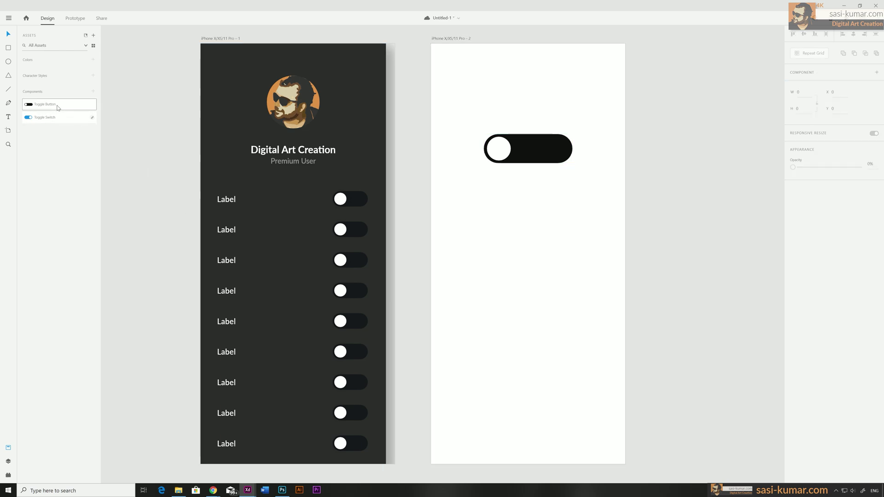
Place an instance of the Toggle Button component below the original toggle and check both in a preview
{"action": "left_click_drag", "start_coordinate": [49, 107], "coordinate": [515, 237]}
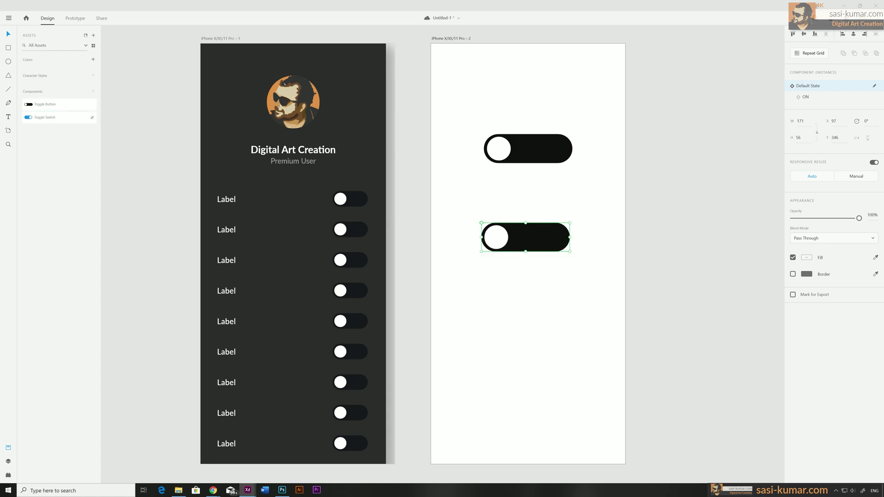
{"action": "key", "text": "ctrl+Return"}
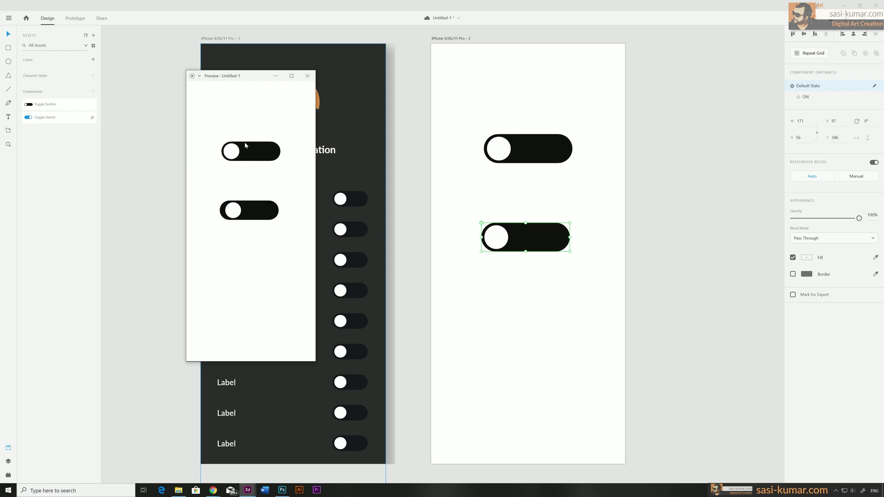
{"action": "left_click", "coordinate": [307, 76]}
Delete the original toggle and move the remaining instance up to X 102, Y 56 on the artboard
{"action": "left_click", "coordinate": [519, 156]}
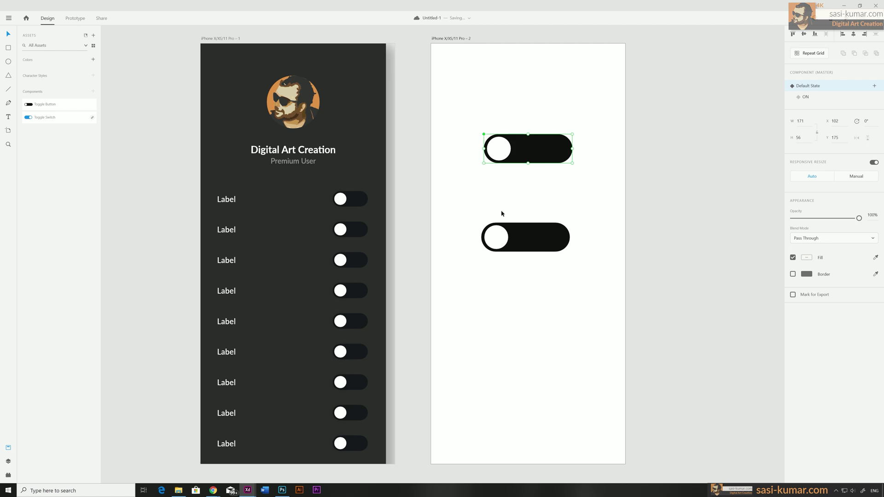
{"action": "key", "text": "Delete"}
{"action": "left_click_drag", "start_coordinate": [510, 236], "coordinate": [512, 87]}
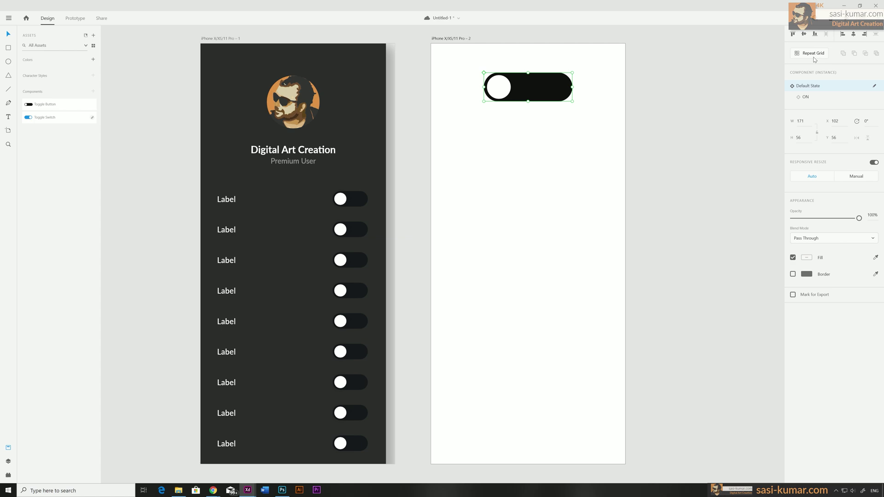
Turn the toggle into a repeat grid and extend it downward to a column of five toggles
{"action": "left_click", "coordinate": [814, 55]}
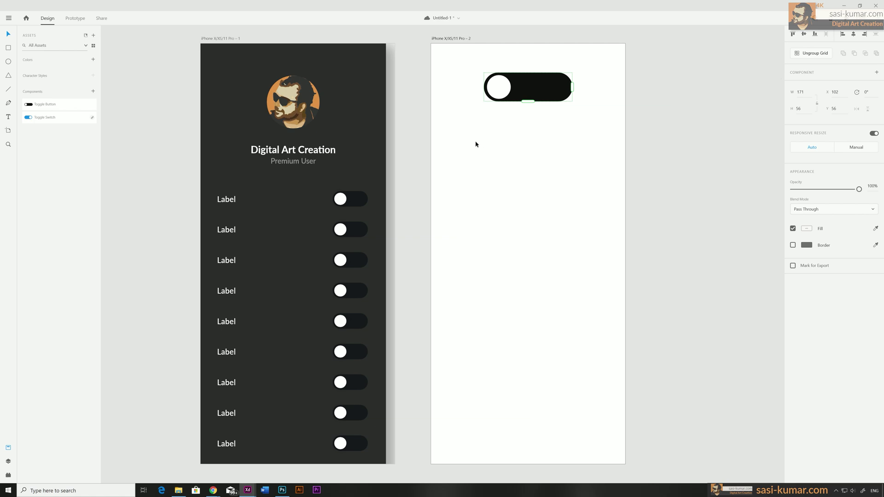
{"action": "left_click_drag", "start_coordinate": [529, 101], "coordinate": [526, 259]}
{"action": "left_click", "coordinate": [622, 230]}
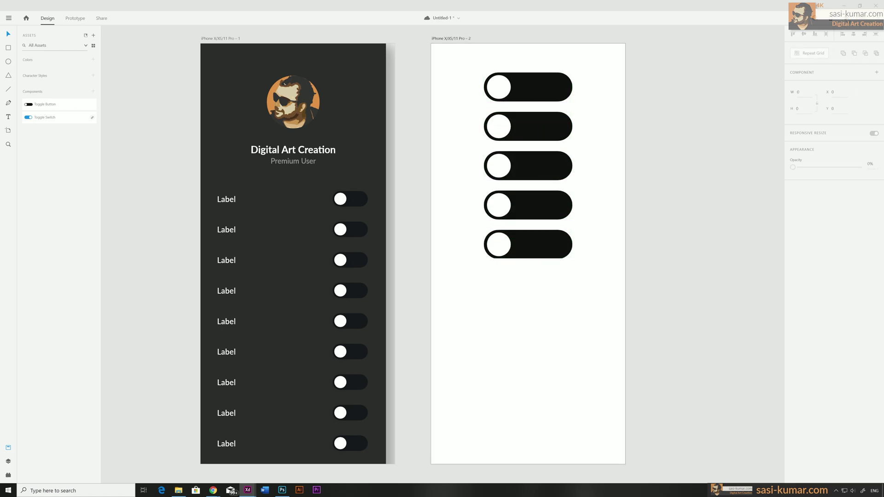
Preview the toggle column, tap the second, fourth and fifth toggles to test them individually, and close the preview
{"action": "key", "text": "ctrl+Return"}
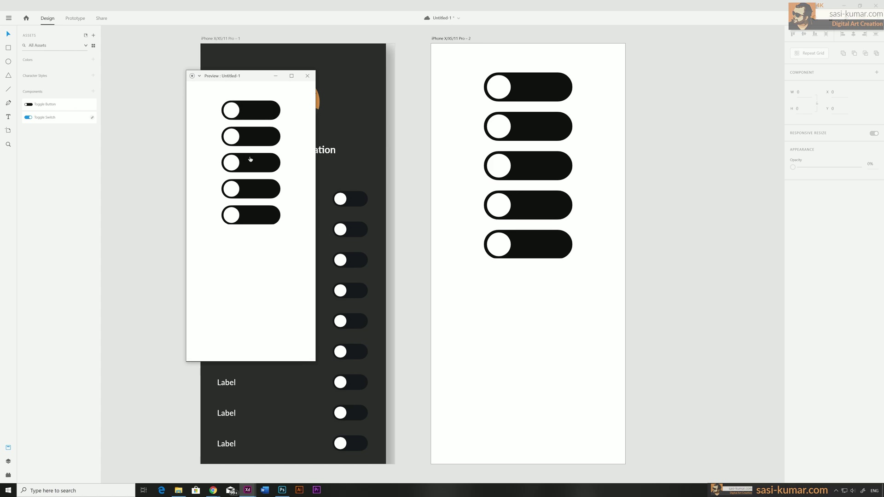
{"action": "left_click", "coordinate": [249, 136]}
{"action": "left_click", "coordinate": [248, 194]}
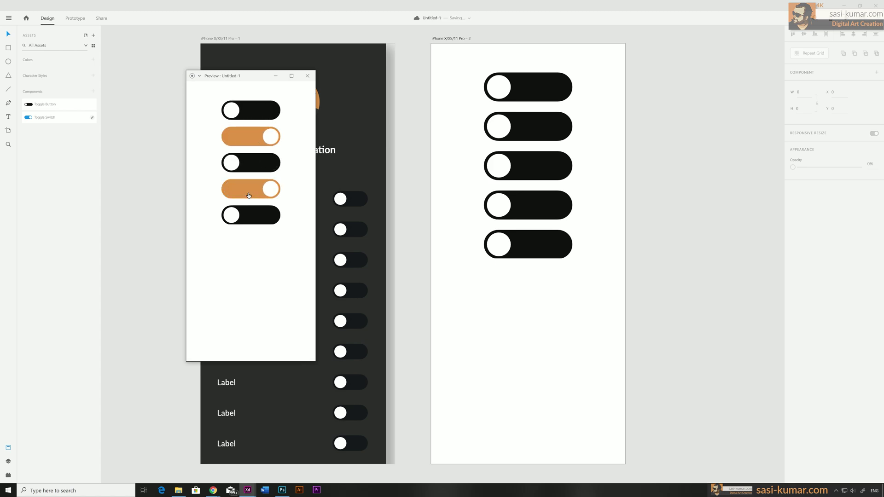
{"action": "left_click", "coordinate": [256, 140]}
{"action": "left_click", "coordinate": [248, 214]}
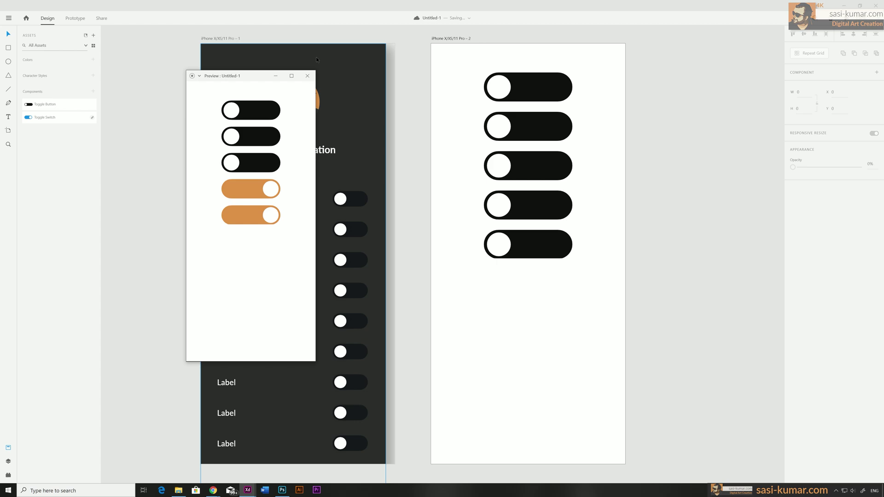
{"action": "left_click", "coordinate": [307, 75]}
Shrink the repeat grid back to a single toggle
{"action": "left_click", "coordinate": [525, 258]}
{"action": "left_click_drag", "start_coordinate": [527, 260], "coordinate": [527, 109]}
{"action": "left_click", "coordinate": [562, 181]}
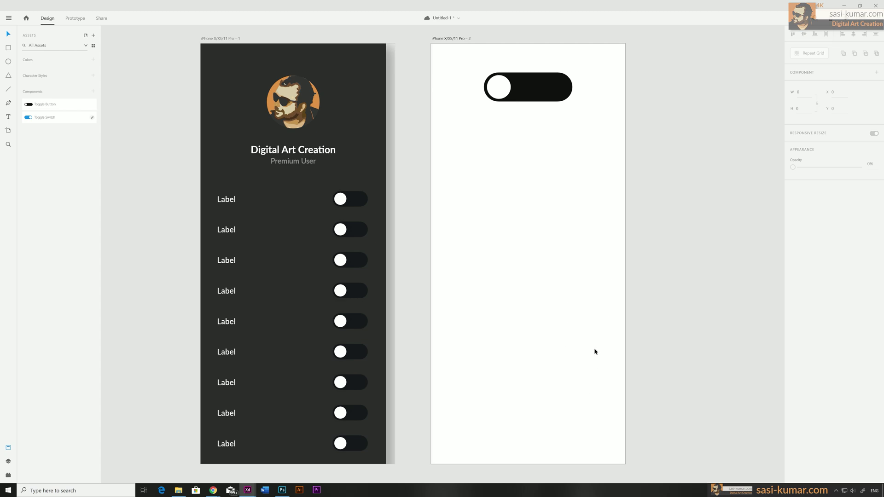
Move the artboard with the Download button directly beside the toggle artboard
{"action": "key", "text": "ctrl+minus"}
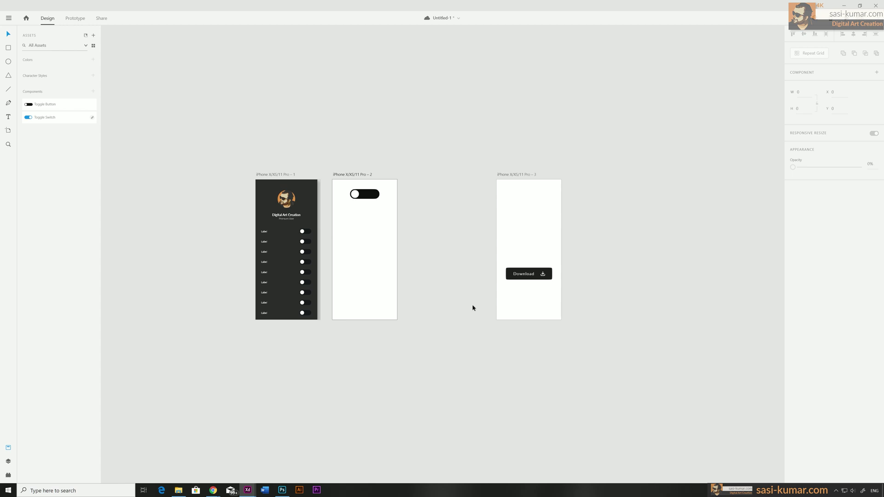
{"action": "double_click", "coordinate": [564, 283]}
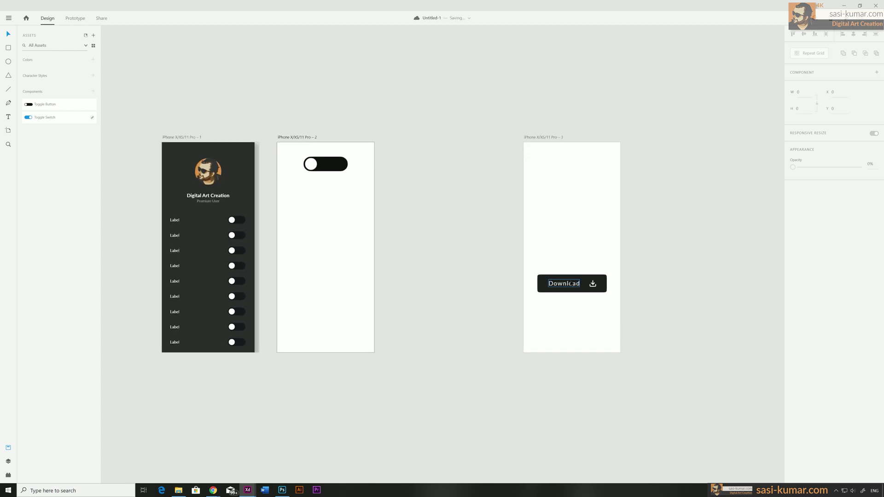
{"action": "left_click", "coordinate": [637, 414]}
{"action": "key", "text": "ctrl+plus"}
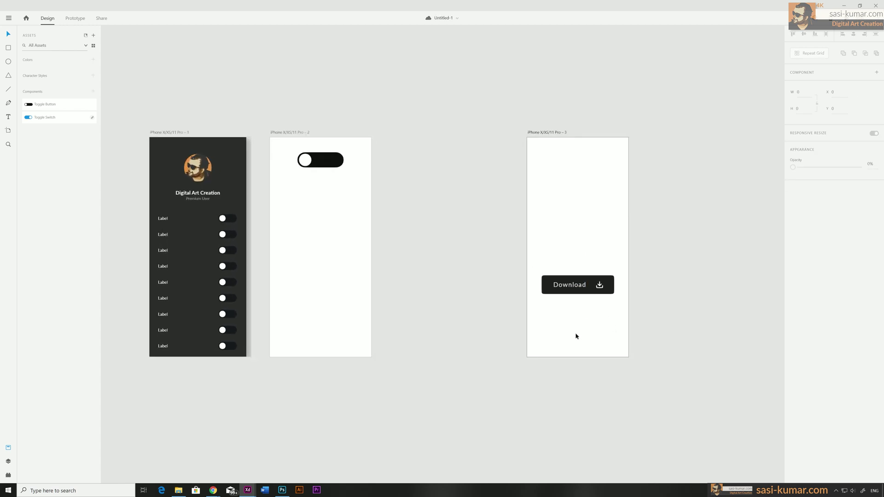
{"action": "left_click_drag", "start_coordinate": [558, 216], "coordinate": [355, 193]}
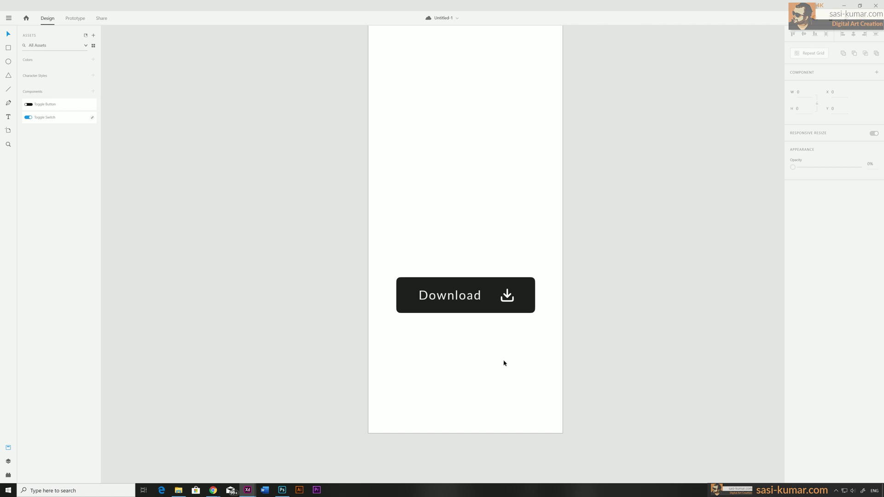
{"action": "key", "text": "ctrl+0"}
{"action": "left_click", "coordinate": [469, 152]}
{"action": "left_click_drag", "start_coordinate": [470, 153], "coordinate": [362, 148]}
{"action": "left_click", "coordinate": [466, 126]}
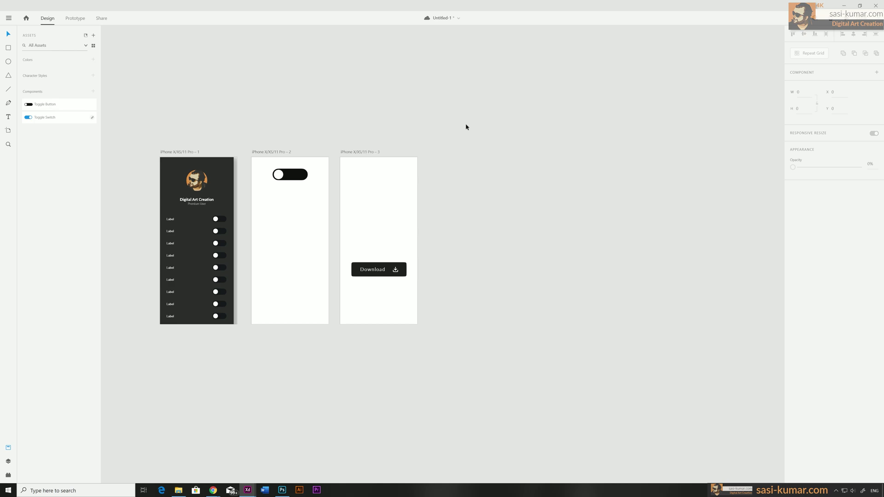
Examine the parts of the Download button, including its background rectangle and download icon
{"action": "scroll", "coordinate": [377, 217], "scroll_direction": "up", "scroll_amount": 5}
{"action": "left_click", "coordinate": [454, 304]}
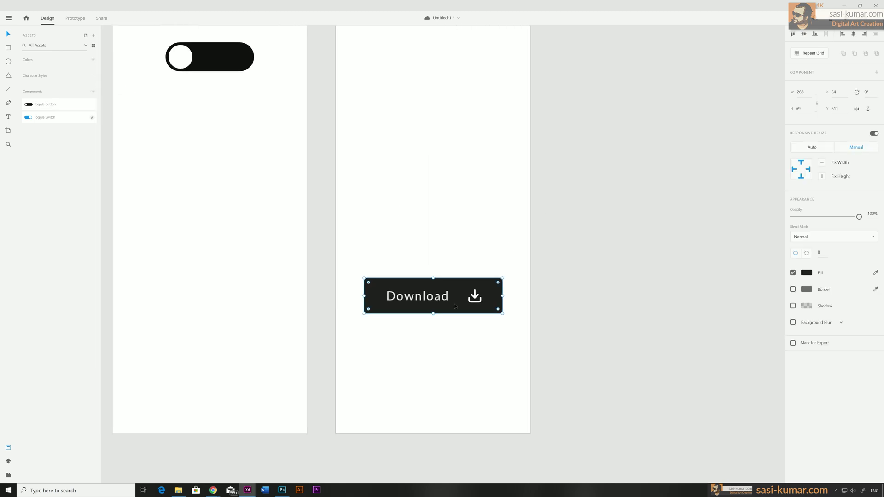
{"action": "left_click", "coordinate": [474, 297]}
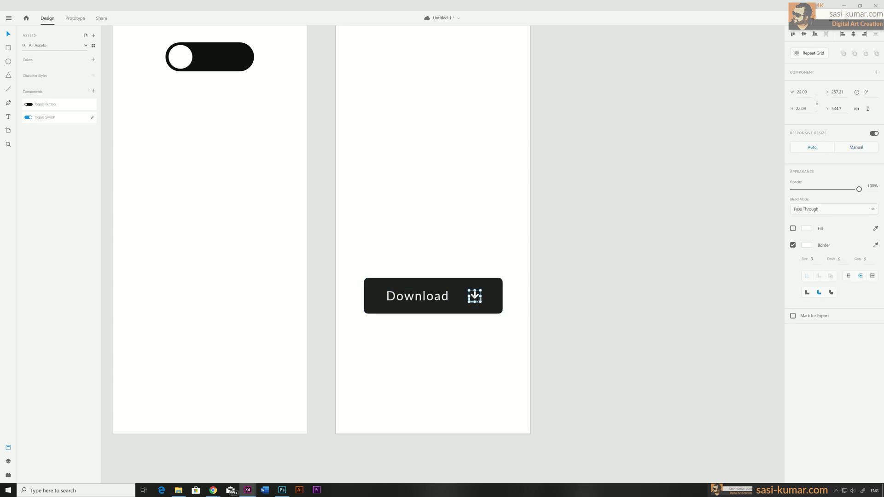
{"action": "left_click", "coordinate": [523, 291]}
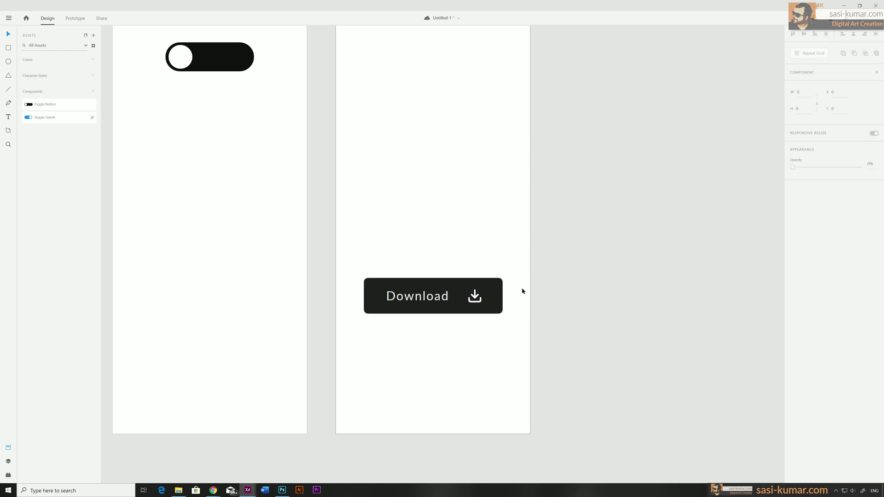
{"action": "left_click", "coordinate": [475, 295]}
{"action": "left_click", "coordinate": [479, 327]}
Turn the Download button's rectangle, text and icon into one component
{"action": "key", "text": "ctrl+equal"}
{"action": "key", "text": "ctrl+a"}
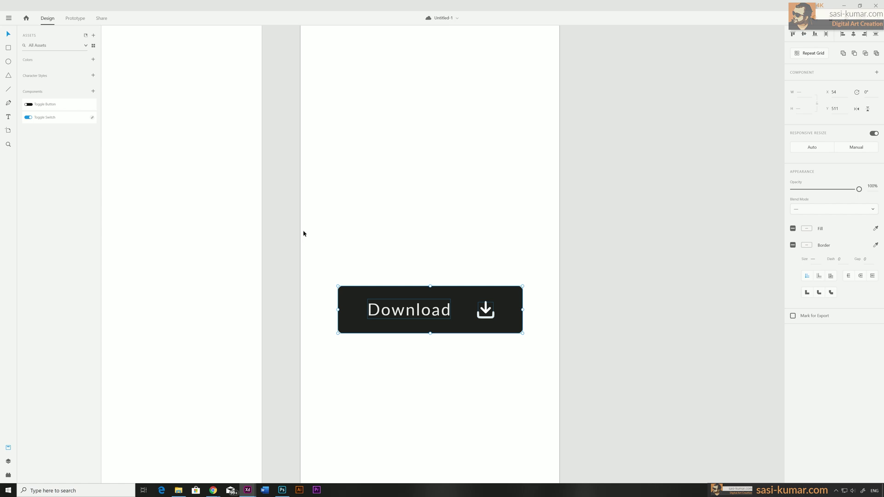
{"action": "right_click", "coordinate": [450, 300]}
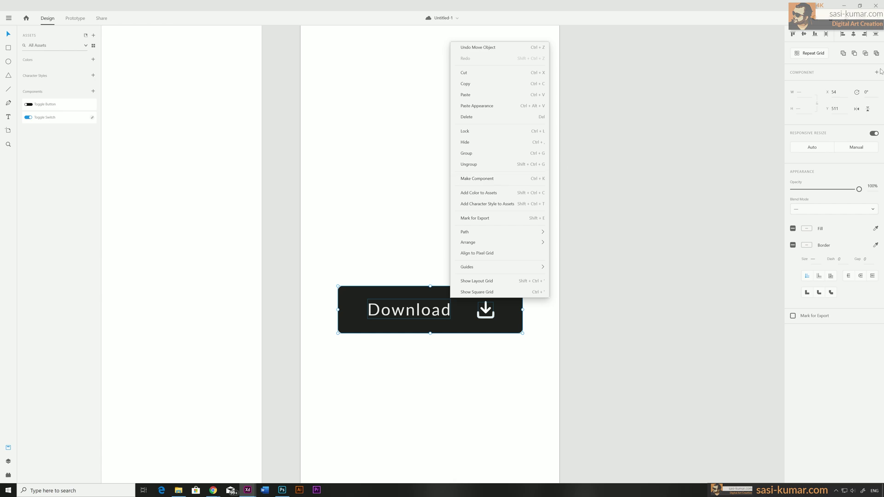
{"action": "left_click", "coordinate": [470, 184]}
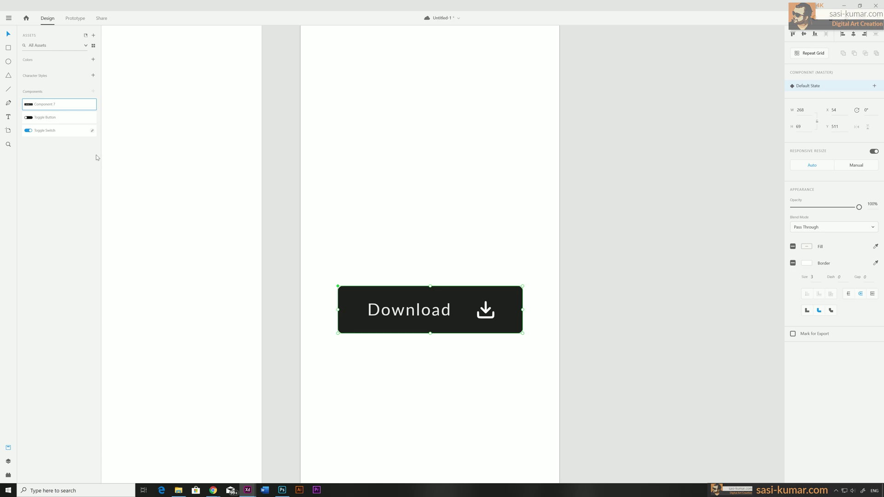
Rename the new component as Download Button
{"action": "right_click", "coordinate": [54, 105]}
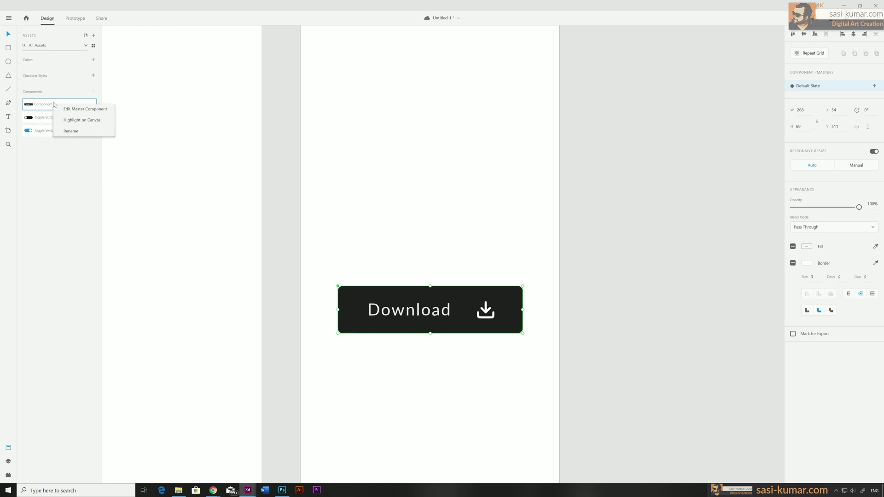
{"action": "left_click", "coordinate": [65, 109]}
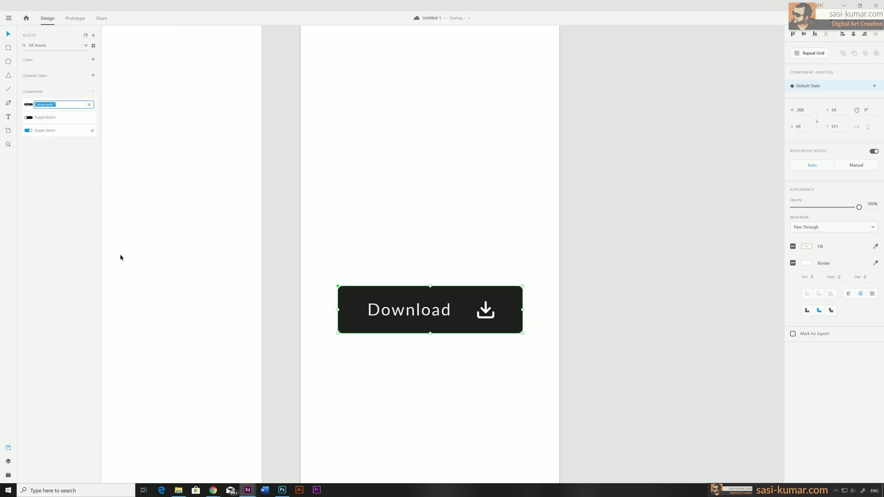
{"action": "type", "text": "Download Button"}
{"action": "key", "text": "Return"}
Add a Hover State to the Download button component, keeping the suggested state name
{"action": "left_click", "coordinate": [477, 322]}
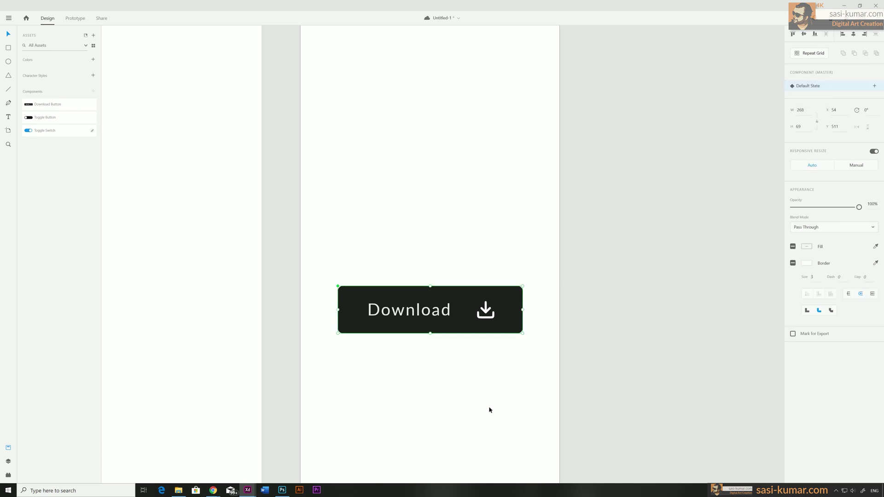
{"action": "left_click", "coordinate": [875, 86]}
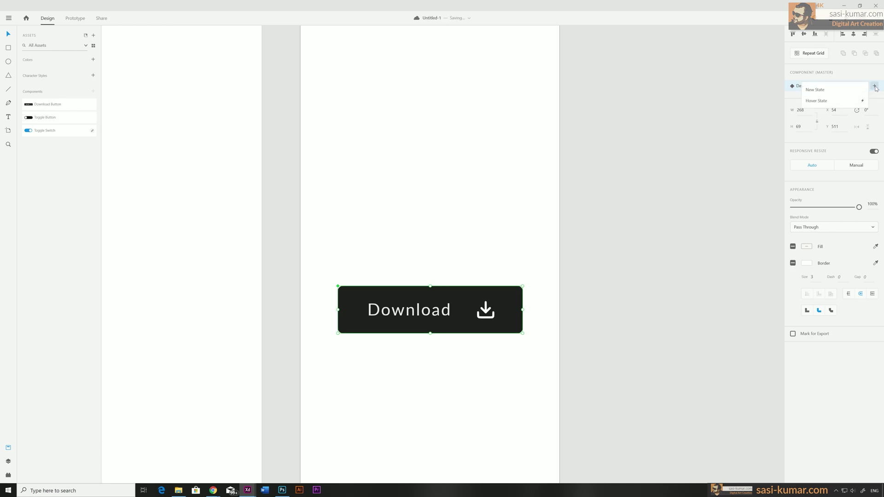
{"action": "left_click", "coordinate": [835, 101]}
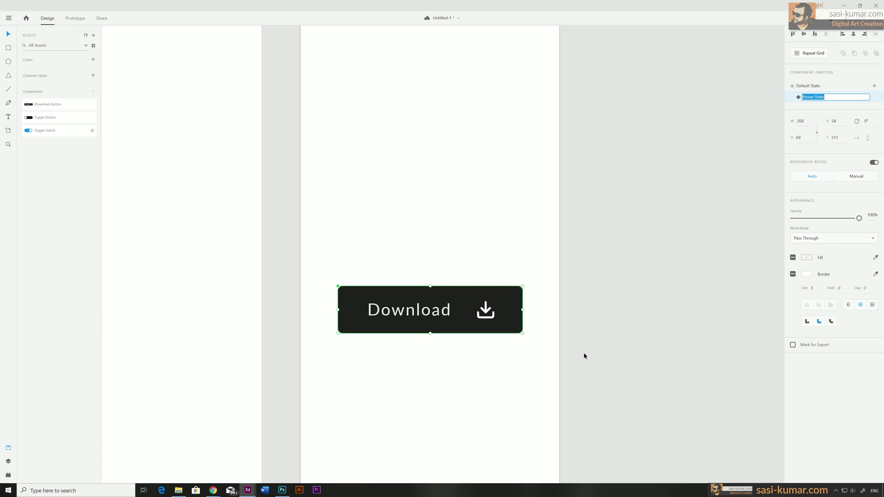
{"action": "left_click", "coordinate": [722, 173]}
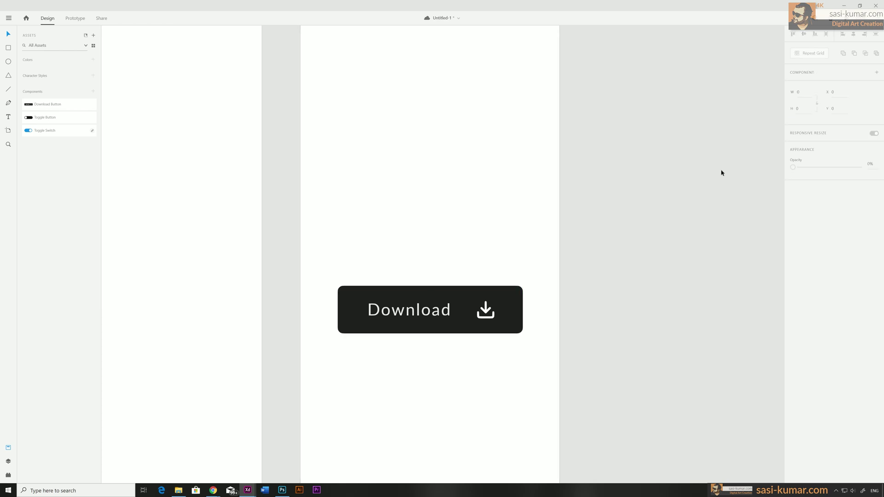
Fill the Hover State's background rectangle with the orange sampled from the profile picture on the dark artboard
{"action": "left_click", "coordinate": [507, 322]}
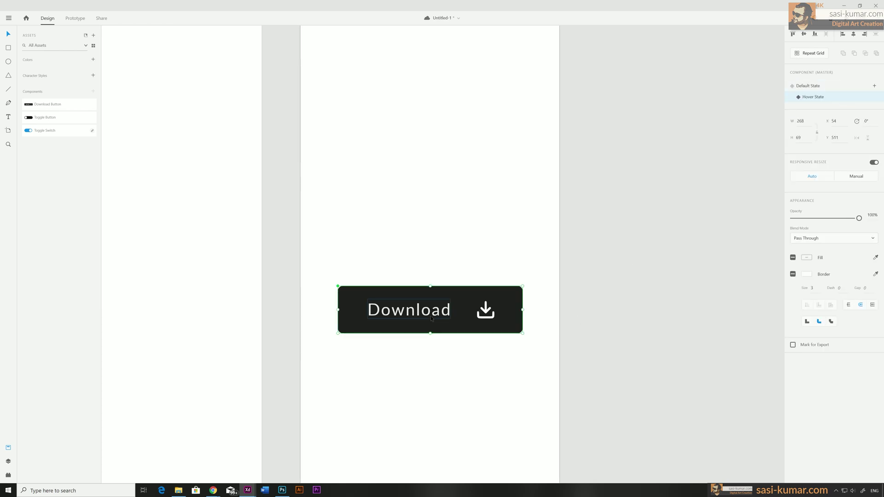
{"action": "double_click", "coordinate": [463, 299]}
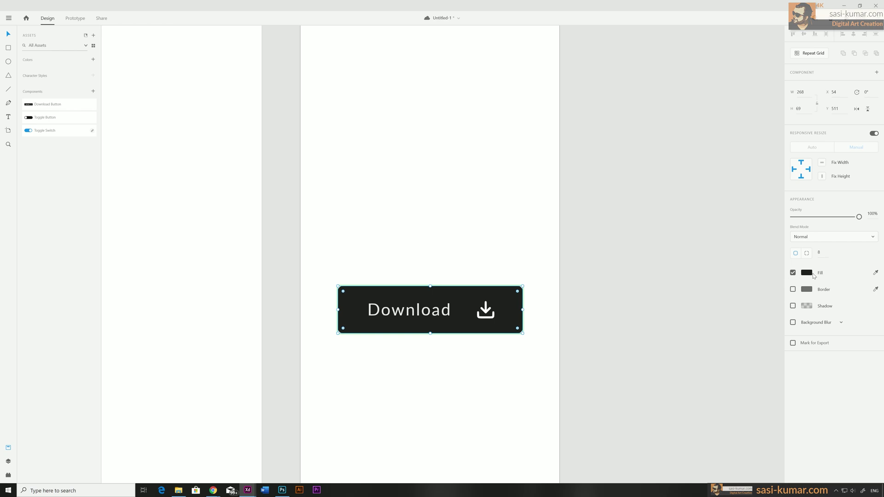
{"action": "key", "text": "ctrl+minus"}
{"action": "key", "text": "ctrl+minus"}
{"action": "key", "text": "ctrl+minus"}
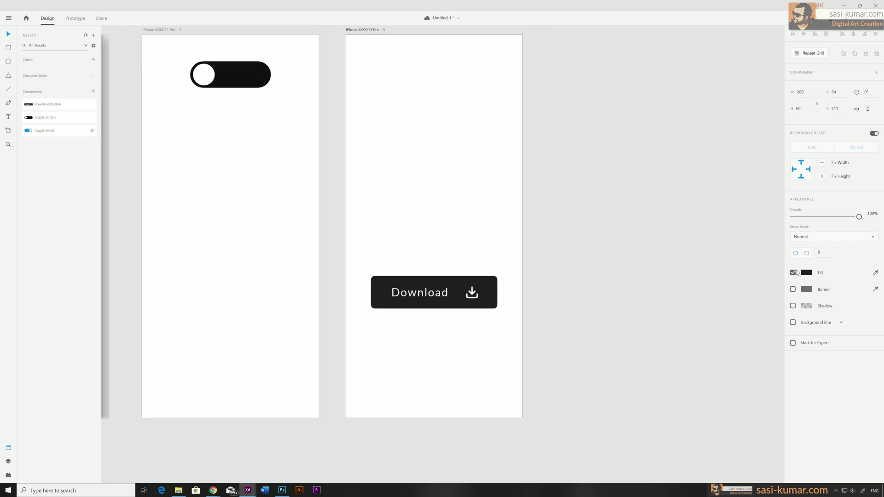
{"action": "left_click", "coordinate": [875, 273]}
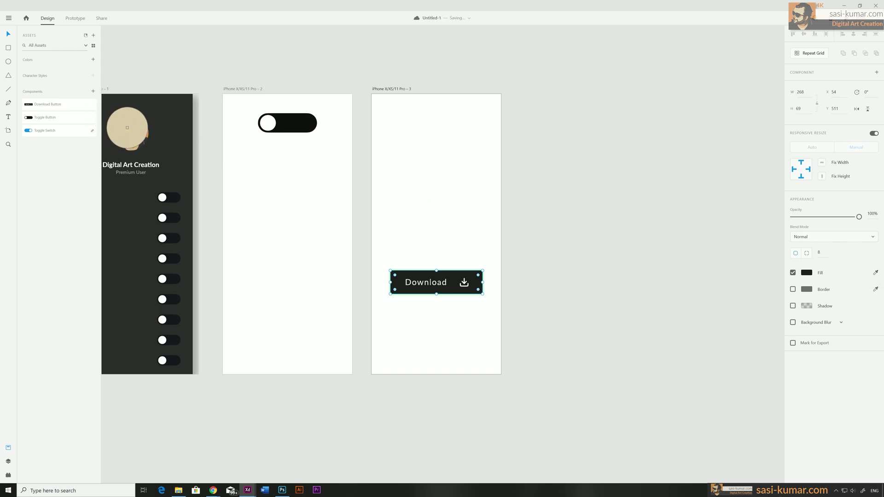
{"action": "left_click", "coordinate": [120, 127]}
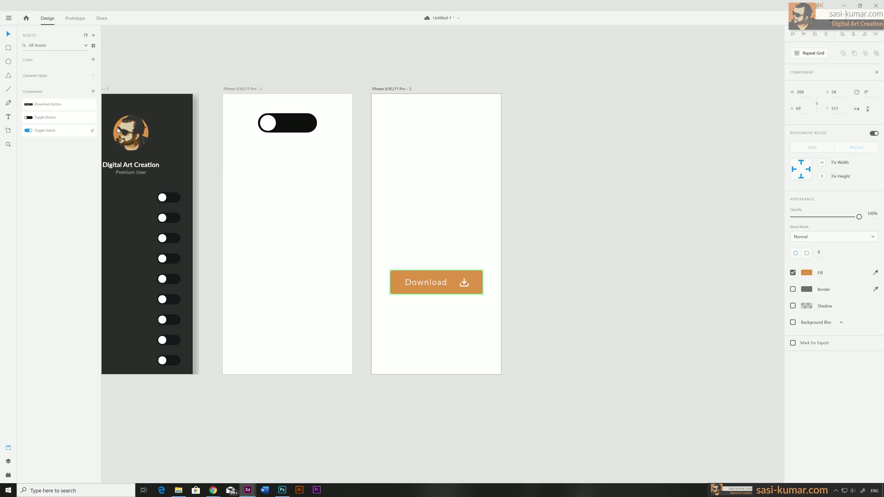
{"action": "left_click", "coordinate": [528, 267]}
Recolor the Hover State's Download text with the black sampled from the toggle and set its weight to Bold
{"action": "left_click", "coordinate": [439, 286]}
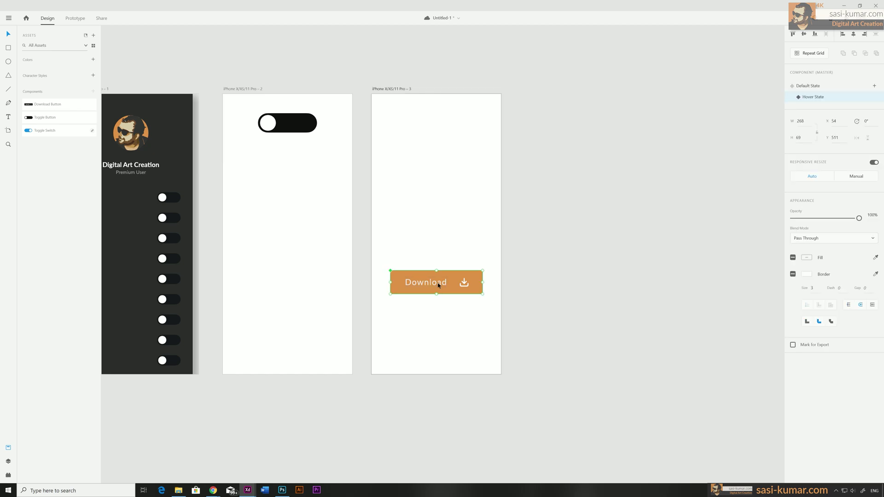
{"action": "double_click", "coordinate": [438, 286]}
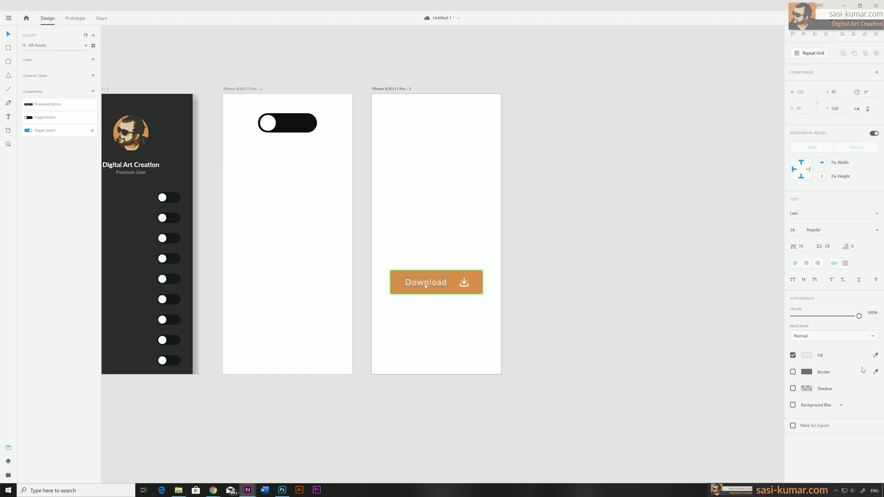
{"action": "left_click", "coordinate": [876, 356]}
{"action": "left_click", "coordinate": [301, 124]}
{"action": "left_click", "coordinate": [878, 230]}
{"action": "left_click", "coordinate": [840, 275]}
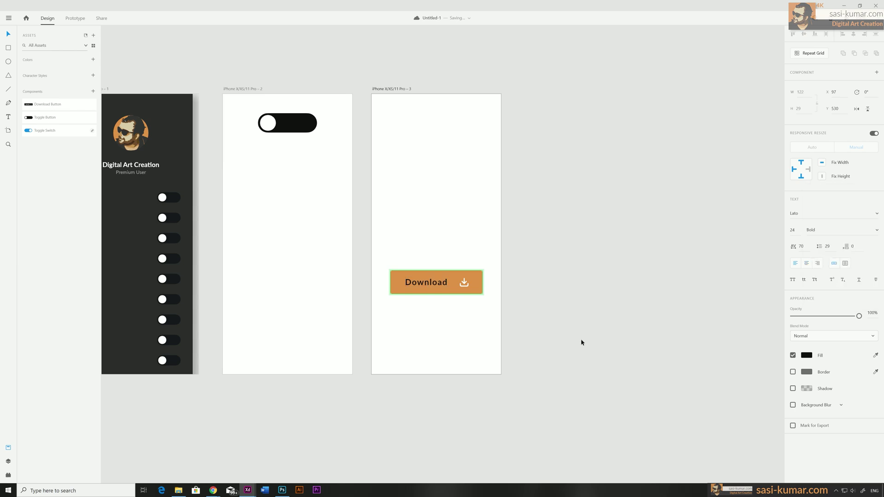
Nudge the arrow of the Hover State's download icon slightly down toward its tray
{"action": "left_click", "coordinate": [445, 250]}
{"action": "left_click", "coordinate": [465, 284]}
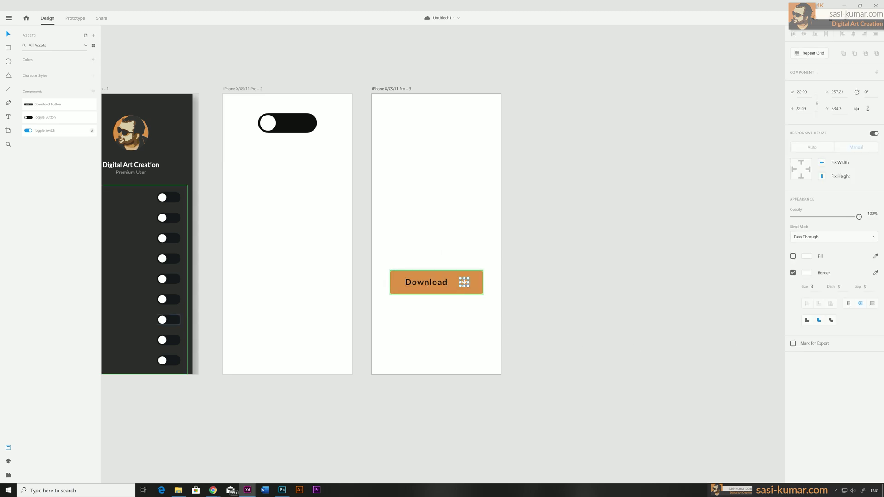
{"action": "key", "text": "ctrl+plus"}
{"action": "left_click_drag", "start_coordinate": [471, 241], "coordinate": [447, 170]}
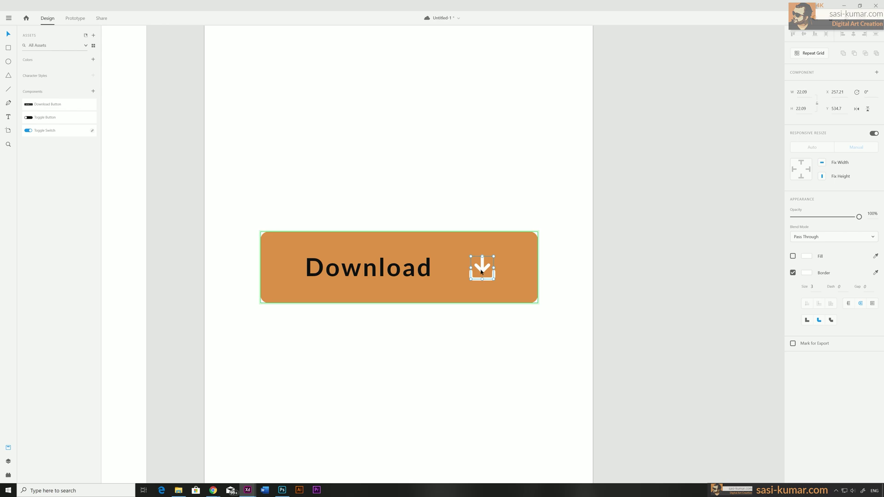
{"action": "key", "text": "Up"}
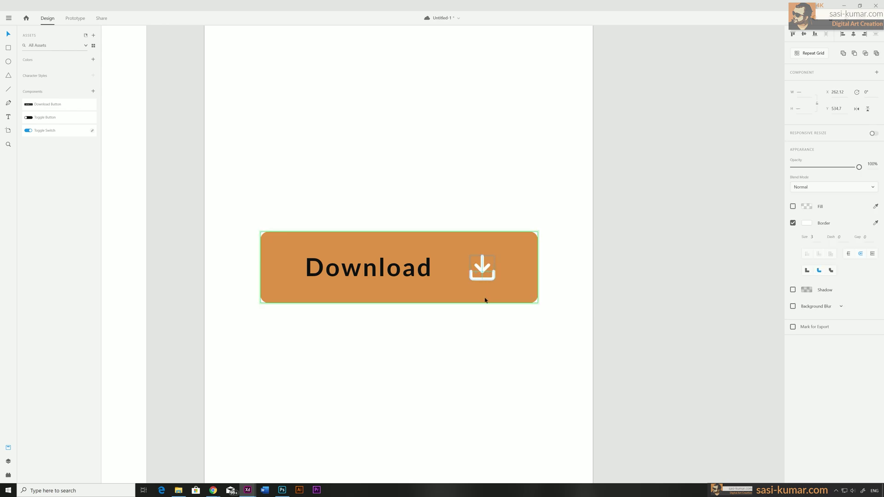
{"action": "key", "text": "ctrl+plus"}
{"action": "left_click", "coordinate": [522, 275]}
{"action": "left_click", "coordinate": [516, 282]}
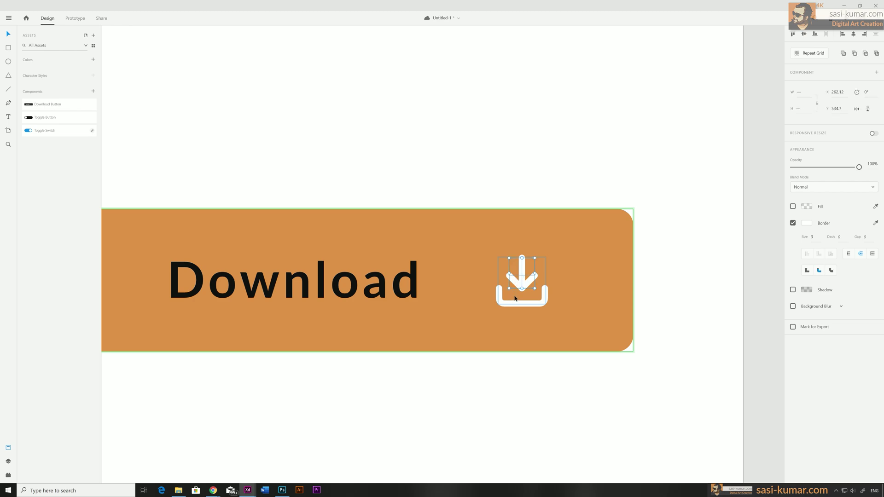
{"action": "key", "text": "Down"}
{"action": "key", "text": "Down"}
{"action": "key", "text": "Down"}
{"action": "left_click", "coordinate": [491, 153]}
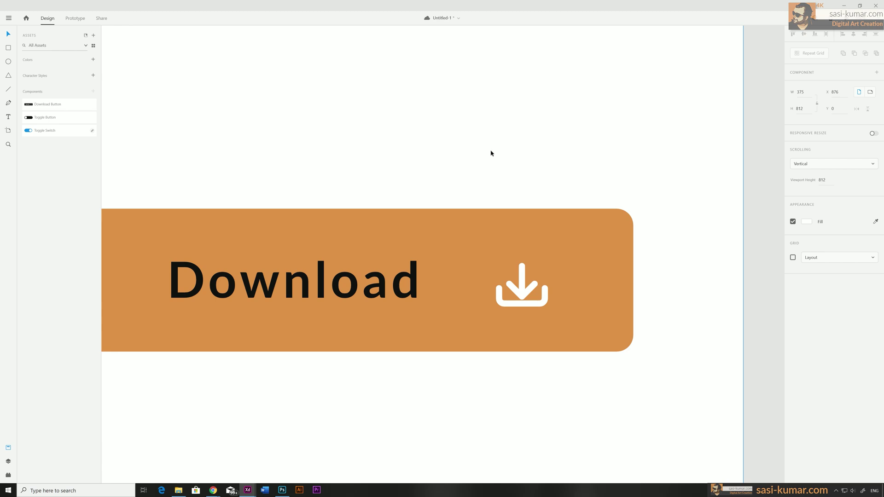
{"action": "key", "text": "ctrl+0"}
{"action": "left_click", "coordinate": [472, 187]}
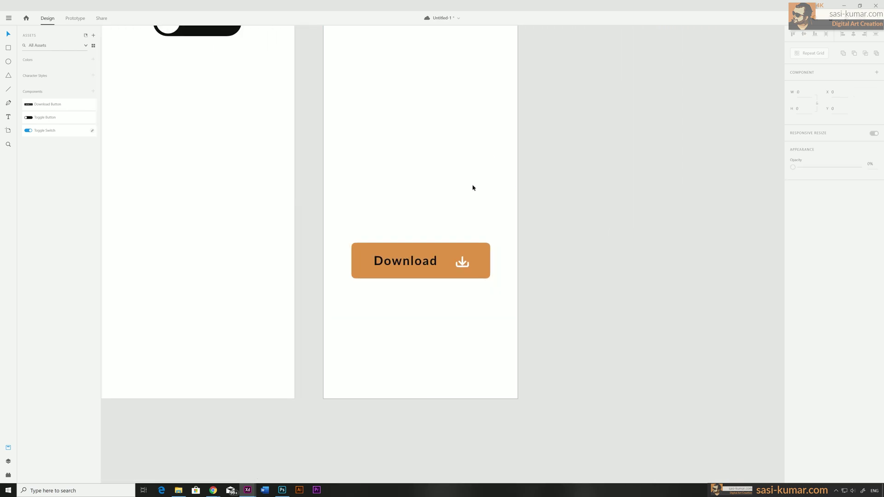
Examine the Default State's prototype interaction, including its trigger, action and destination options
{"action": "key", "text": "Tab"}
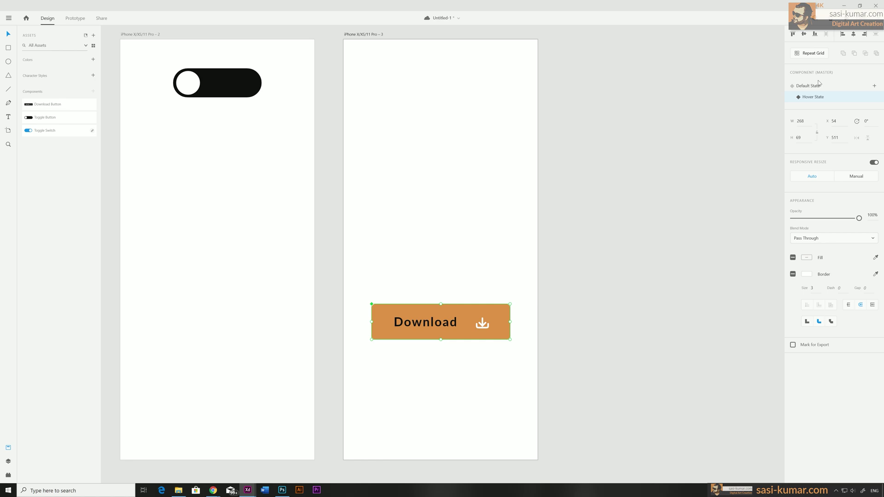
{"action": "left_click", "coordinate": [810, 86]}
{"action": "left_click", "coordinate": [75, 19]}
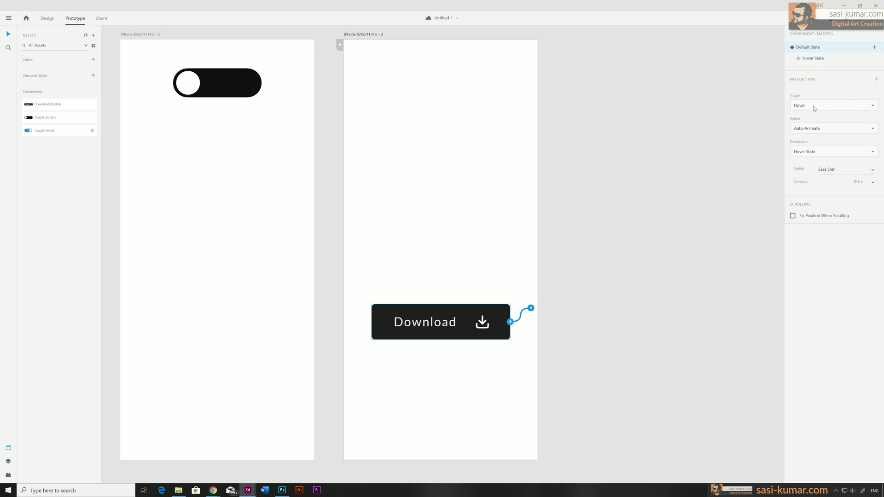
{"action": "left_click", "coordinate": [823, 129]}
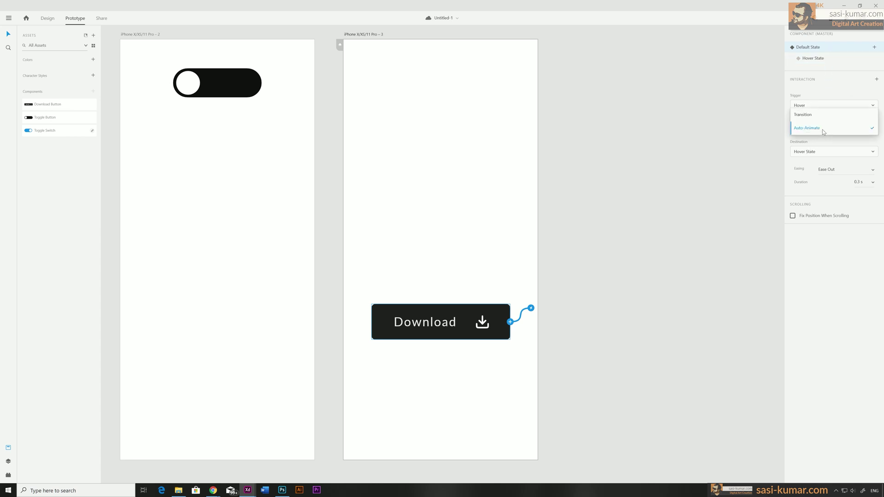
{"action": "left_click", "coordinate": [823, 129]}
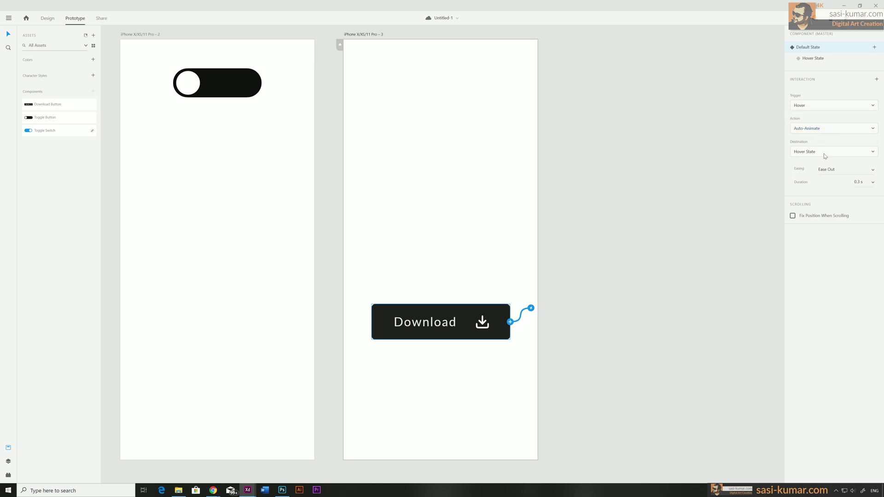
{"action": "left_click", "coordinate": [825, 156]}
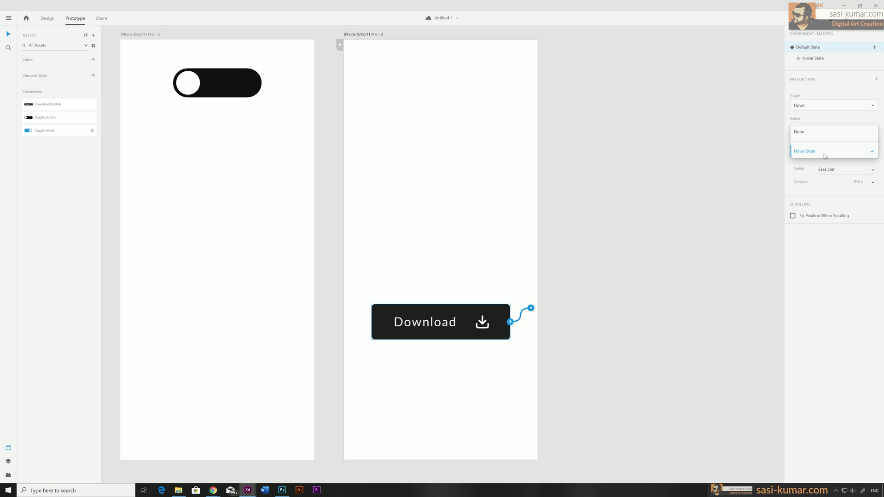
{"action": "left_click", "coordinate": [824, 152]}
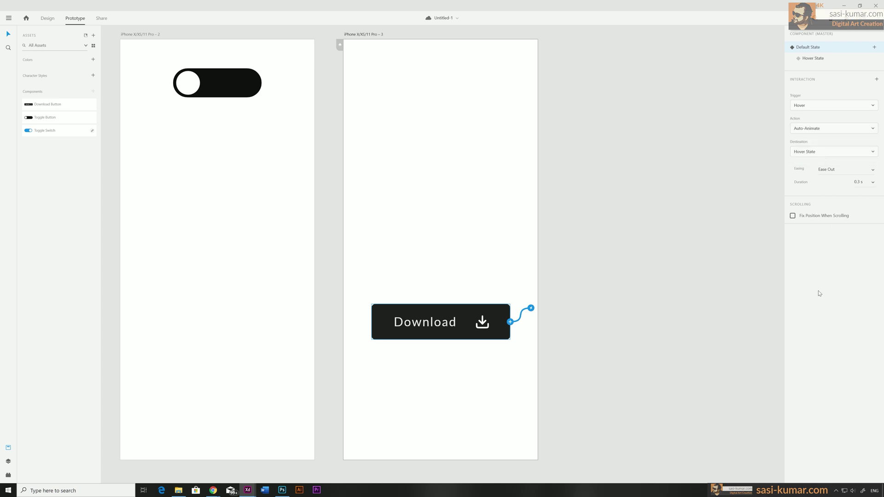
Give the Hover State a Hover-triggered Auto-Animate interaction with Default State as its destination
{"action": "left_click", "coordinate": [811, 61]}
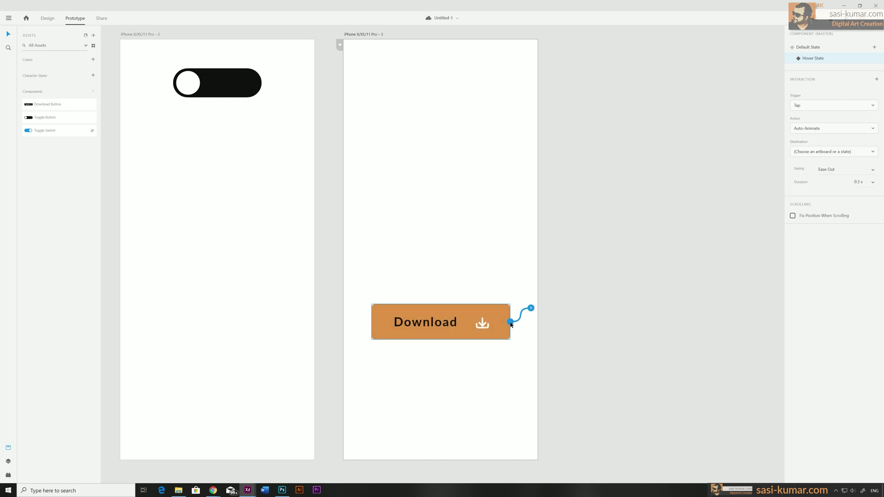
{"action": "left_click", "coordinate": [823, 107]}
{"action": "left_click", "coordinate": [808, 129]}
{"action": "left_click", "coordinate": [836, 152]}
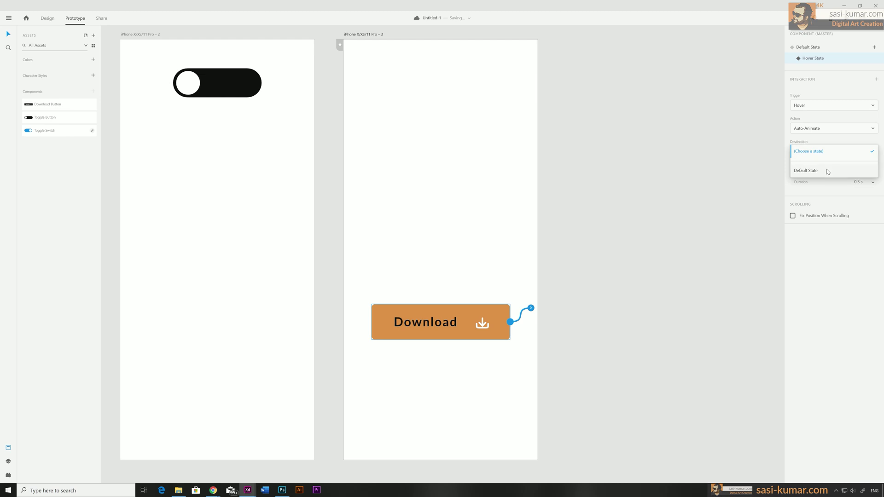
{"action": "left_click", "coordinate": [827, 171]}
{"action": "left_click", "coordinate": [701, 234]}
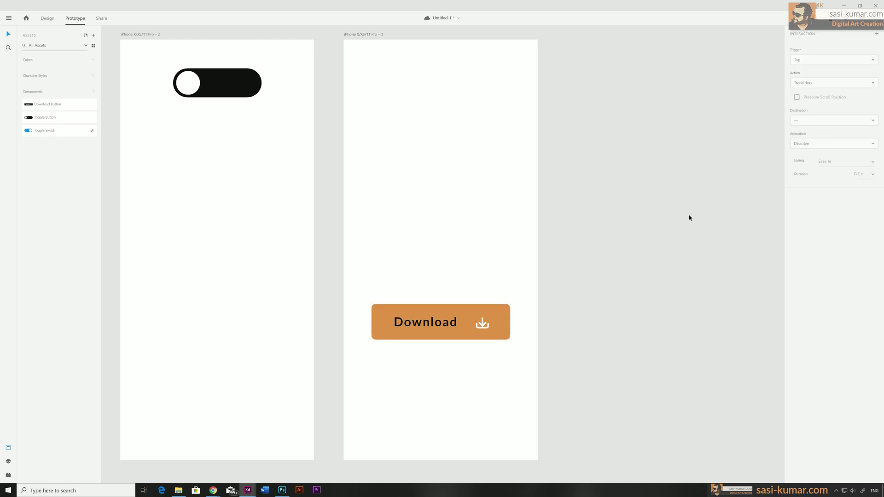
Switch the Download button back to its Default State
{"action": "left_click", "coordinate": [445, 328]}
{"action": "left_click", "coordinate": [808, 48]}
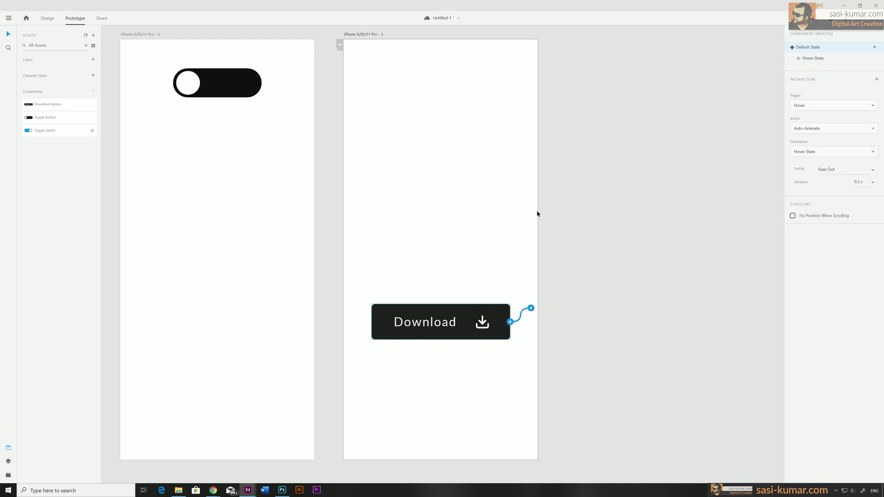
{"action": "left_click", "coordinate": [514, 413]}
Preview the prototype to test the Download button's hover effect, and close the preview
{"action": "key", "text": "ctrl+Tab"}
{"action": "key", "text": "ctrl+Return"}
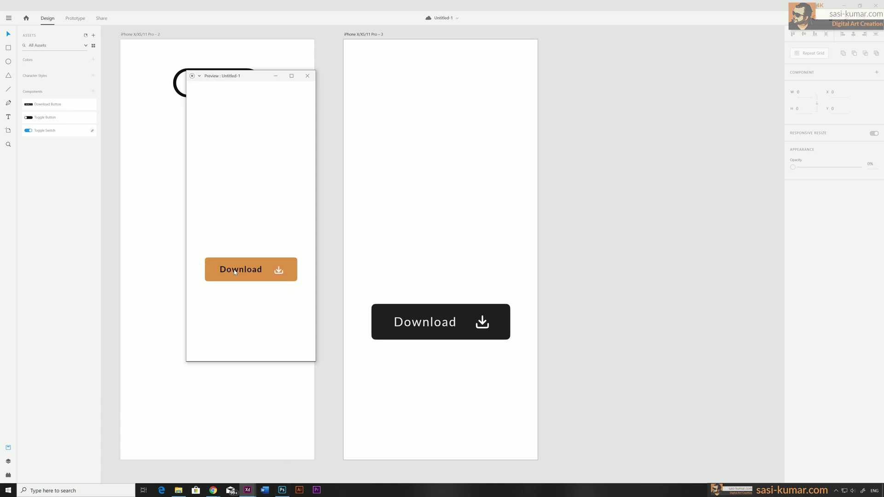
{"action": "left_click", "coordinate": [308, 76]}
Add a new state named Clicked to the Download button component
{"action": "left_click", "coordinate": [461, 335]}
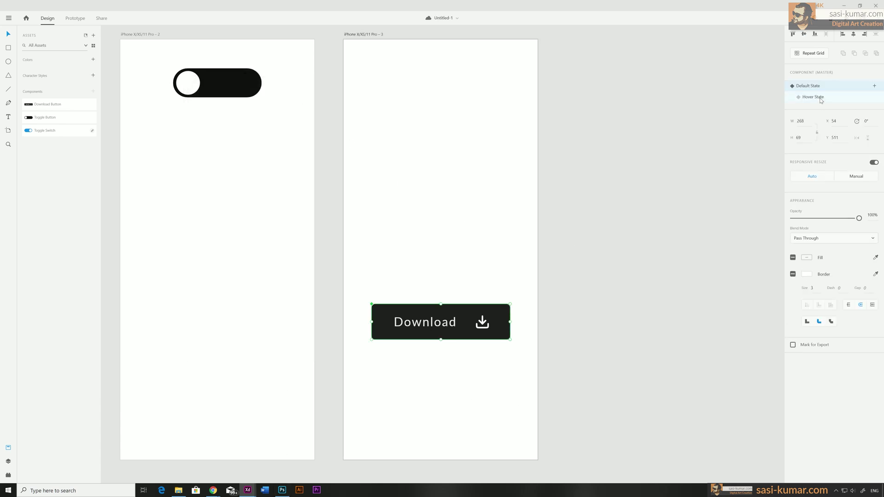
{"action": "left_click", "coordinate": [876, 86]}
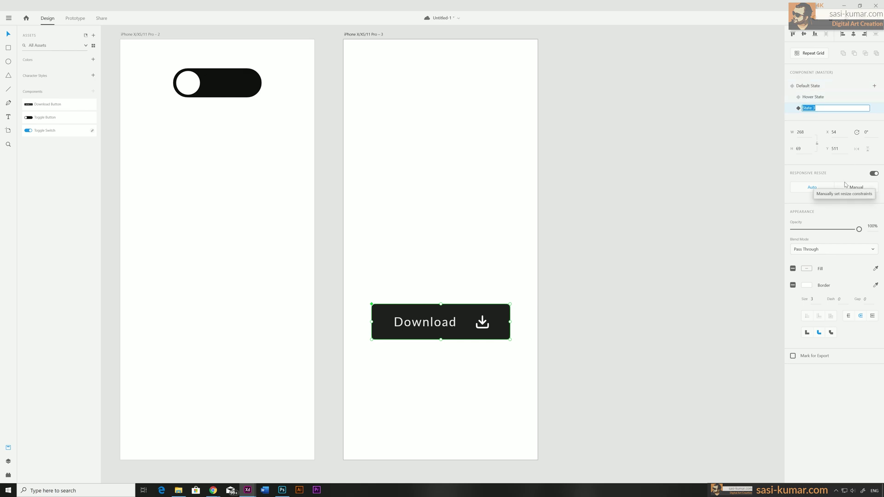
{"action": "type", "text": "Clicked"}
{"action": "key", "text": "Return"}
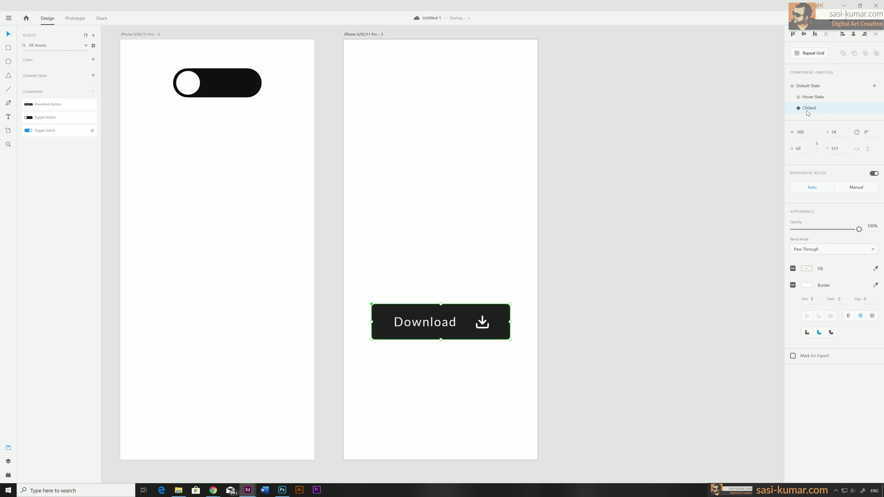
Change the fill of the button's background rectangle to bright green in the Clicked state
{"action": "double_click", "coordinate": [469, 311]}
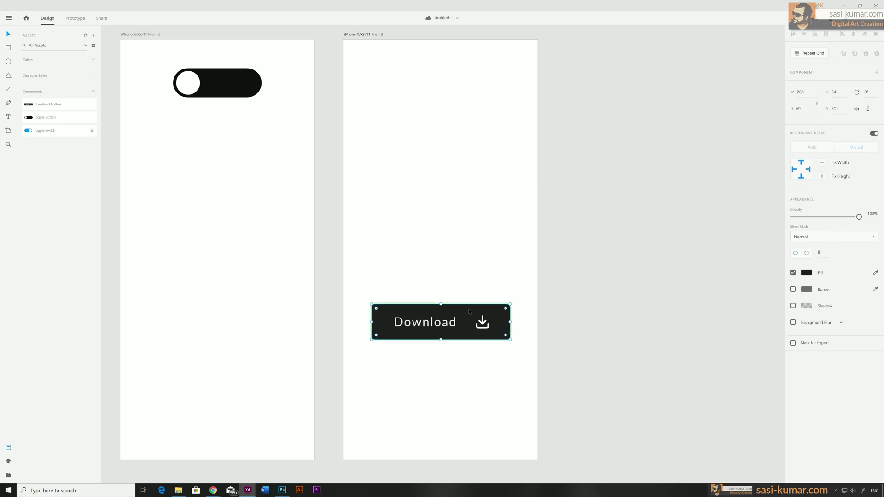
{"action": "left_click", "coordinate": [807, 276]}
{"action": "left_click", "coordinate": [772, 277]}
{"action": "left_click_drag", "start_coordinate": [753, 274], "coordinate": [748, 249]}
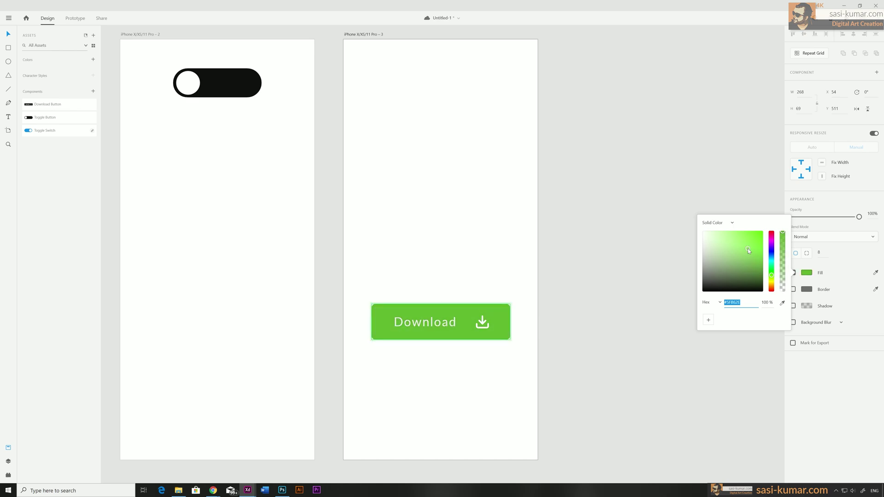
{"action": "left_click", "coordinate": [585, 302]}
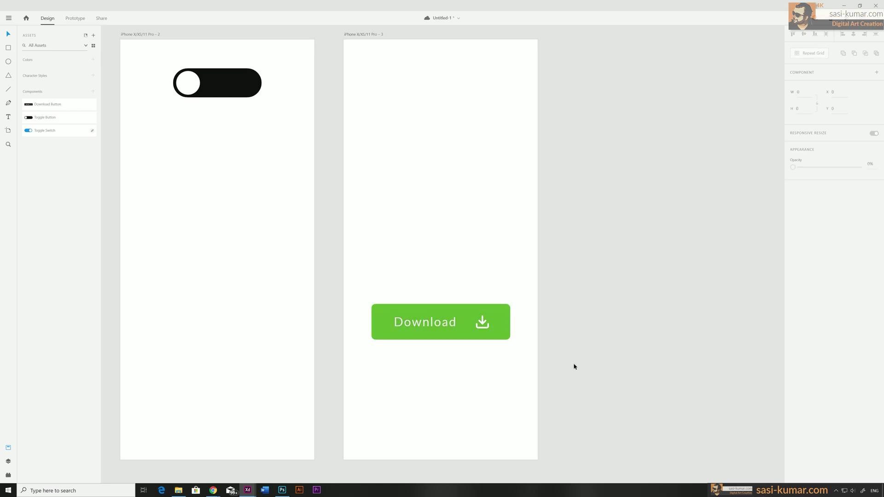
Replace the button's Download label with the text "completed" in the Clicked state
{"action": "double_click", "coordinate": [433, 325]}
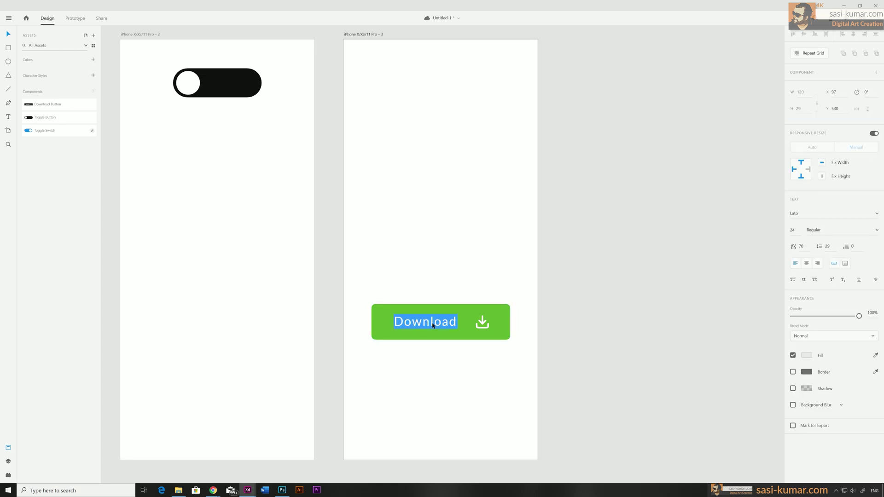
{"action": "left_click", "coordinate": [433, 325]}
{"action": "double_click", "coordinate": [433, 325]}
{"action": "type", "text": "C"}
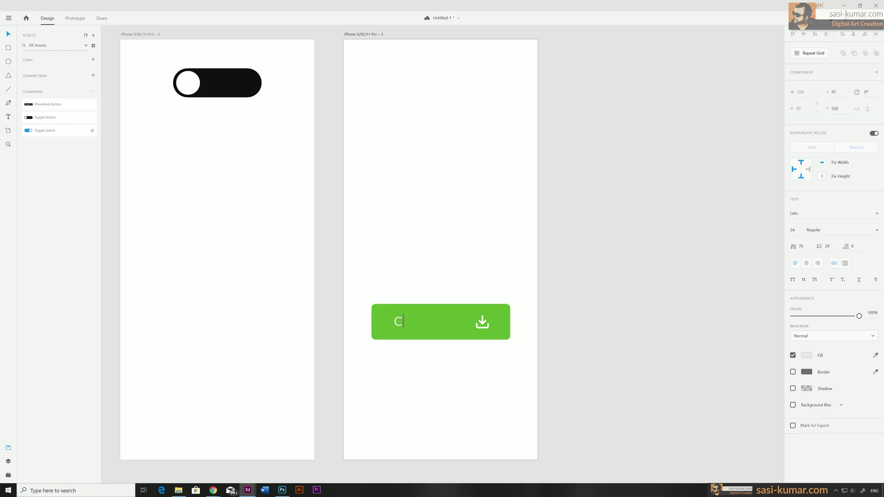
{"action": "type", "text": "ompletet"}
{"action": "key", "text": "ctrl+a"}
{"action": "type", "text": "completed"}
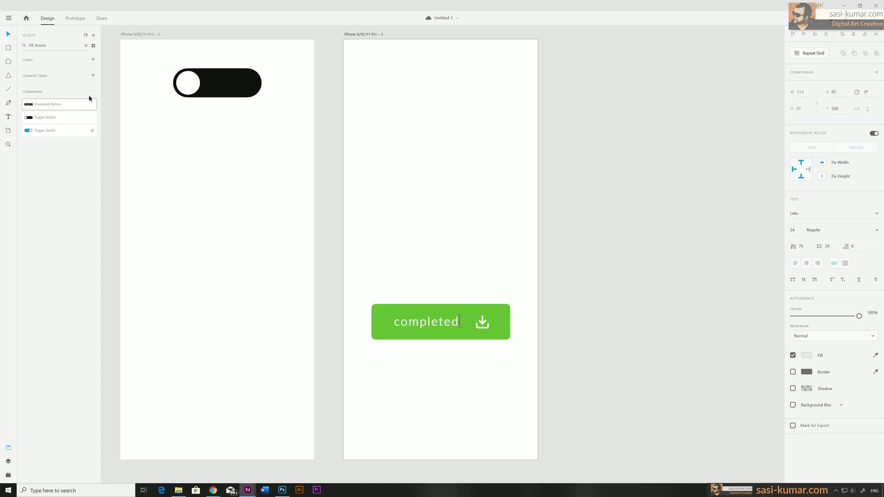
{"action": "left_click", "coordinate": [560, 259]}
Hide the download icon's vertical stem and its tray at 0% opacity, keeping only the arrowhead
{"action": "left_click", "coordinate": [485, 327]}
{"action": "double_click", "coordinate": [483, 326]}
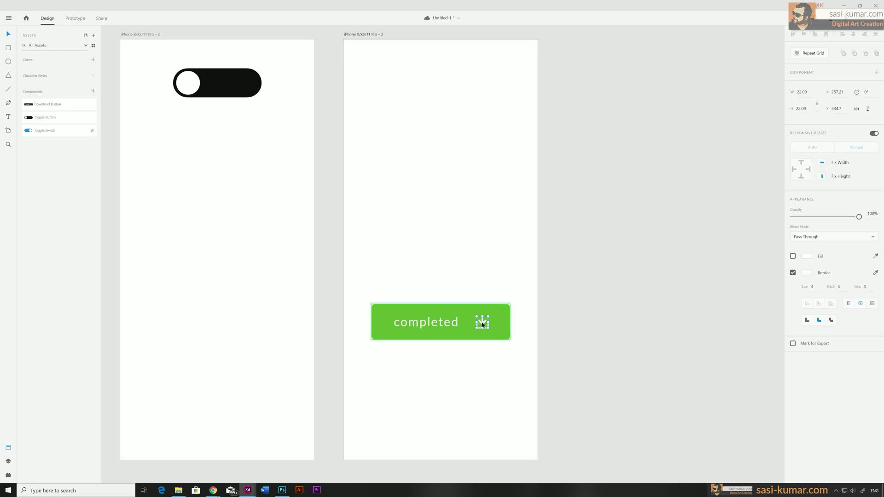
{"action": "left_click", "coordinate": [483, 325]}
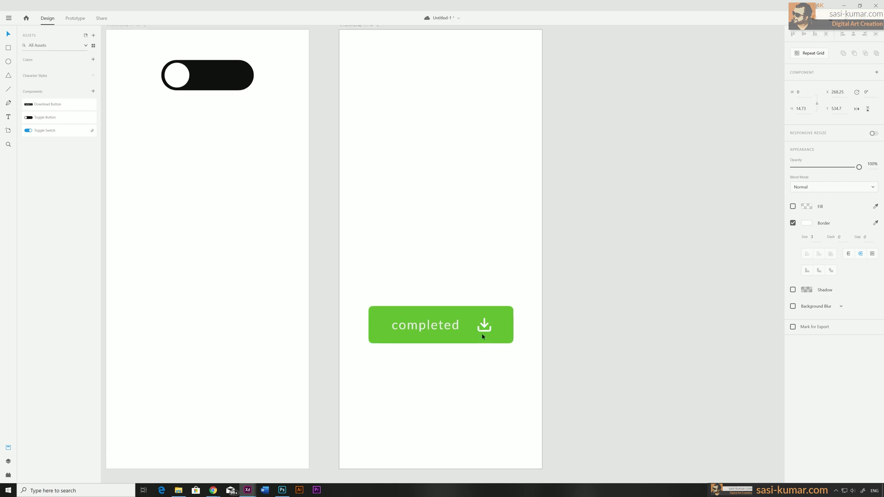
{"action": "scroll", "coordinate": [482, 339], "scroll_direction": "up", "scroll_amount": 5}
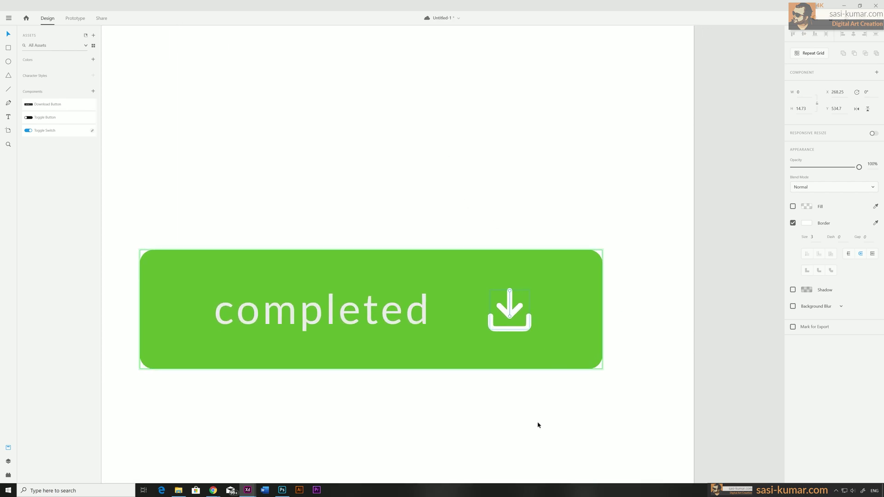
{"action": "key", "text": "Delete"}
{"action": "left_click", "coordinate": [516, 330]}
{"action": "key", "text": "Delete"}
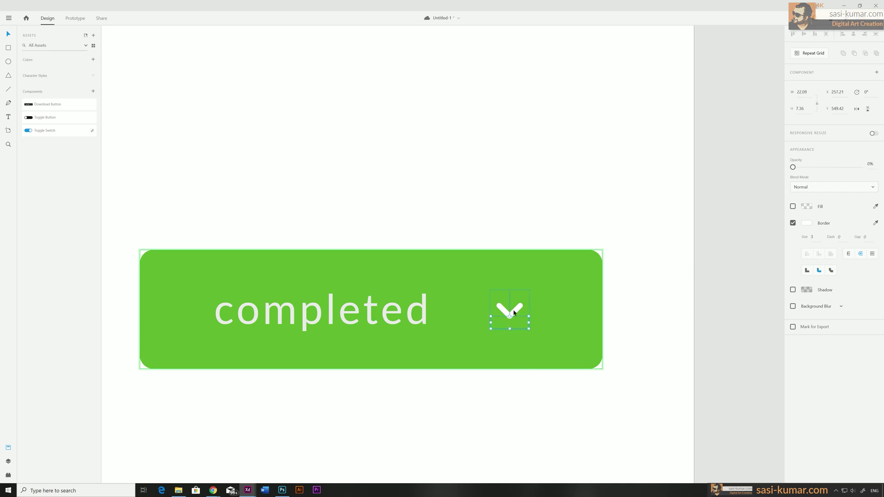
Reshape the remaining arrowhead into a check mark by moving its right anchor point up and to the right
{"action": "double_click", "coordinate": [516, 312]}
{"action": "left_click", "coordinate": [520, 306]}
{"action": "key", "text": "Up"}
{"action": "key", "text": "Up"}
{"action": "key", "text": "Up"}
{"action": "key", "text": "Up"}
{"action": "key", "text": "Up"}
{"action": "key", "text": "Up"}
{"action": "key", "text": "Up"}
{"action": "key", "text": "Up"}
{"action": "key", "text": "Up"}
{"action": "key", "text": "Right"}
{"action": "key", "text": "Right"}
{"action": "key", "text": "Right"}
{"action": "key", "text": "Right"}
{"action": "key", "text": "Right"}
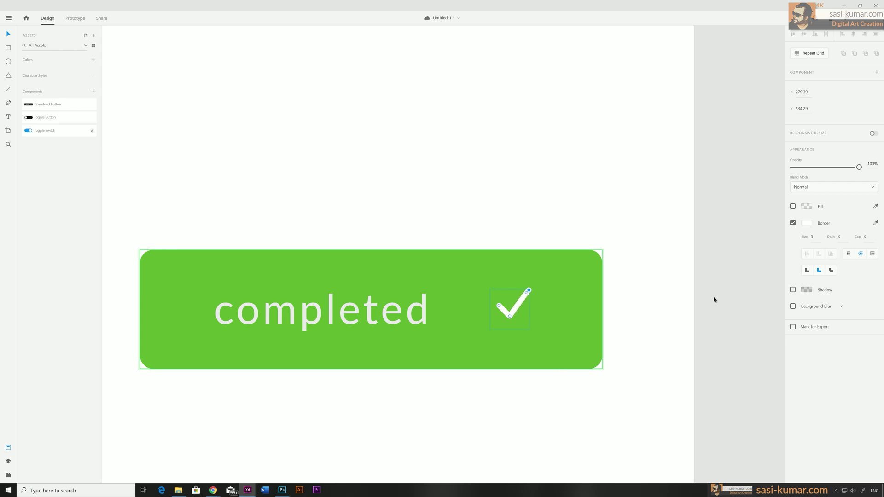
{"action": "left_click", "coordinate": [626, 213]}
{"action": "key", "text": "ctrl+minus"}
{"action": "key", "text": "ctrl+minus"}
{"action": "key", "text": "ctrl+minus"}
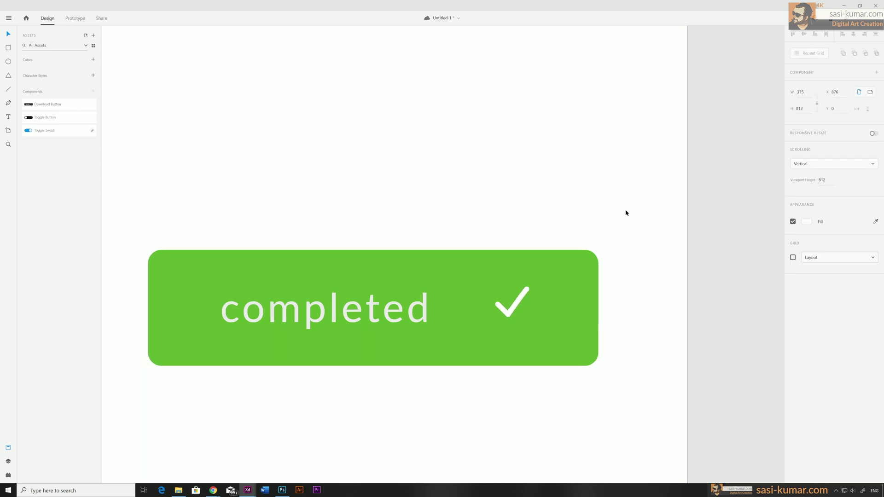
Switch the Download button component back to its Default State
{"action": "left_click", "coordinate": [450, 276]}
{"action": "left_click", "coordinate": [809, 87]}
{"action": "left_click", "coordinate": [488, 293]}
{"action": "left_click", "coordinate": [453, 281]}
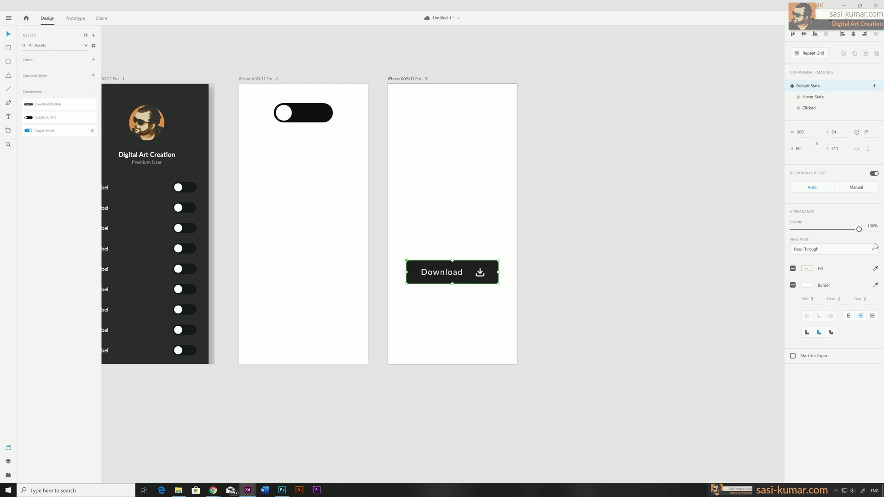
In Prototype mode, add a Tap-triggered Auto-Animate interaction to the Download button's Default State with Clicked as its destination
{"action": "left_click", "coordinate": [75, 18]}
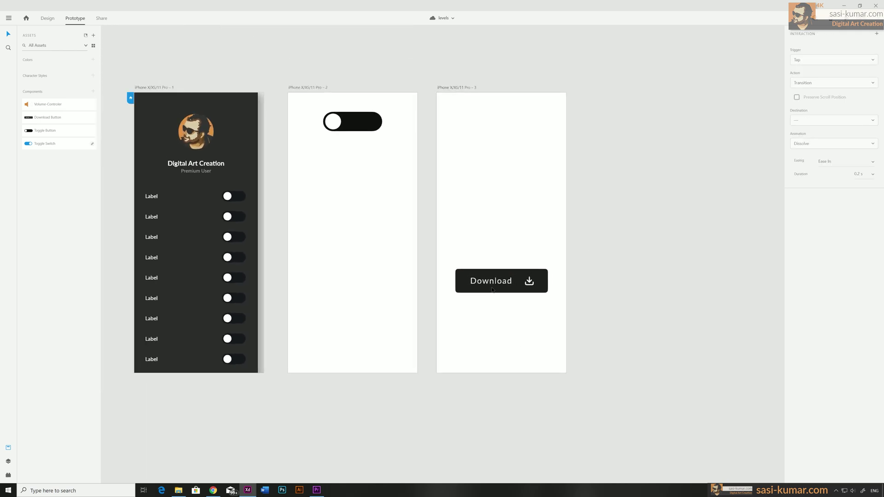
{"action": "left_click", "coordinate": [492, 290]}
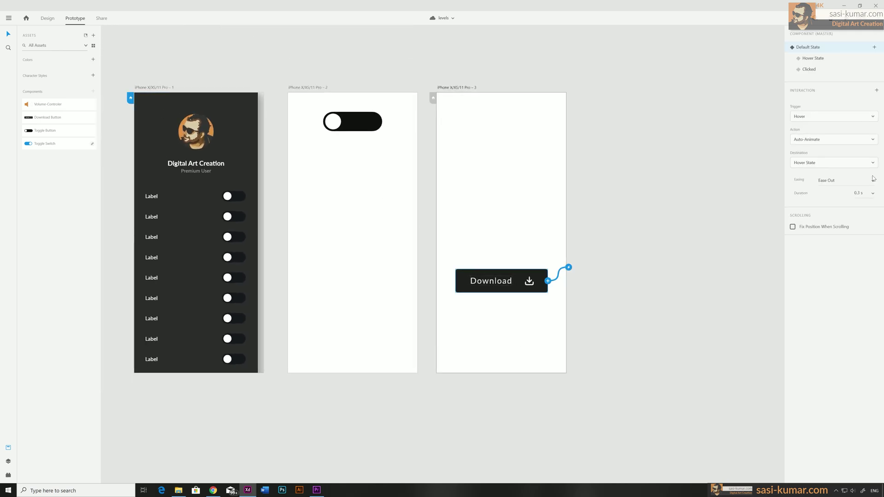
{"action": "left_click", "coordinate": [809, 62]}
{"action": "left_click", "coordinate": [809, 70]}
{"action": "left_click", "coordinate": [811, 60]}
{"action": "left_click", "coordinate": [811, 48]}
{"action": "left_click", "coordinate": [549, 282]}
{"action": "left_click", "coordinate": [836, 164]}
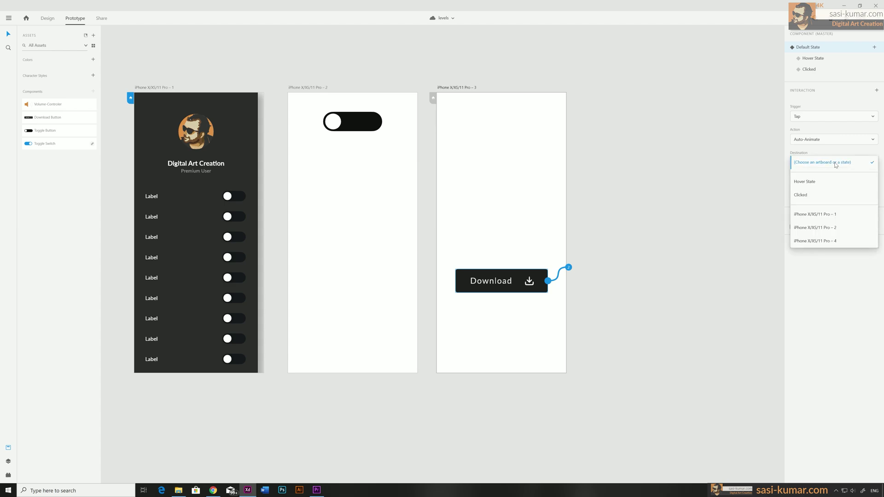
{"action": "left_click", "coordinate": [811, 196]}
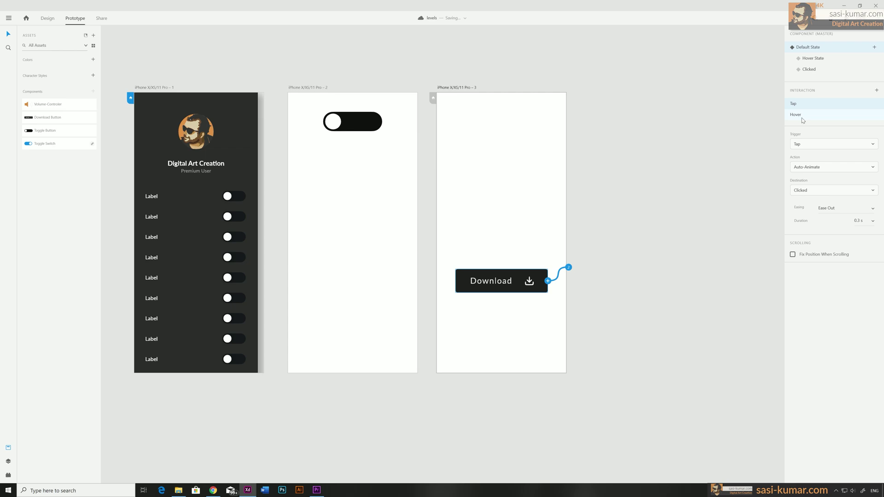
Preview the prototype to test tapping the Download button, and close the preview
{"action": "key", "text": "Escape"}
{"action": "key", "text": "ctrl+Return"}
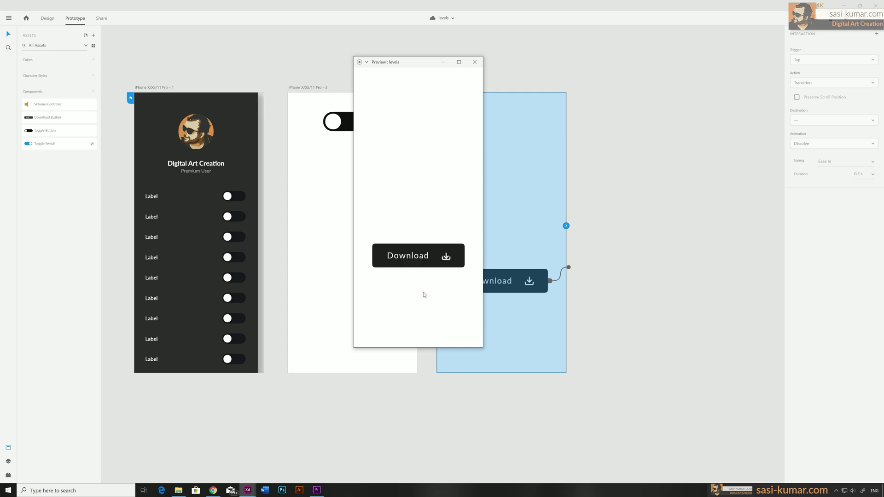
{"action": "left_click", "coordinate": [425, 266]}
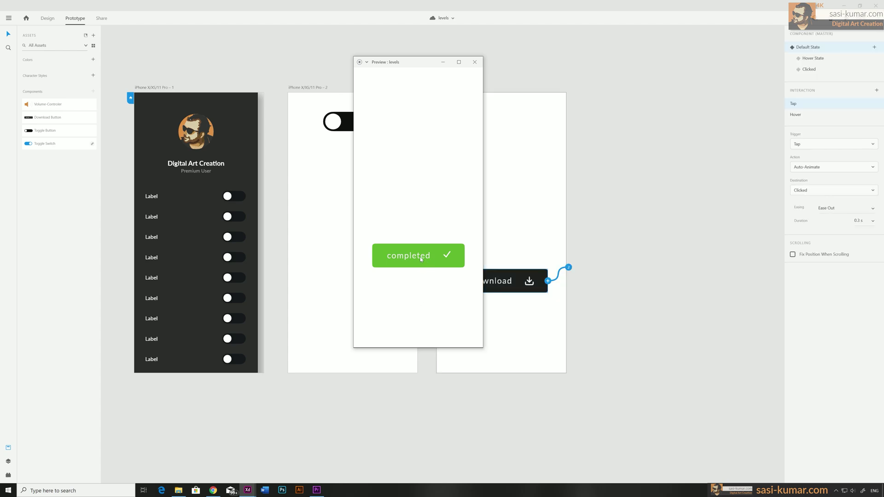
{"action": "left_click", "coordinate": [475, 65]}
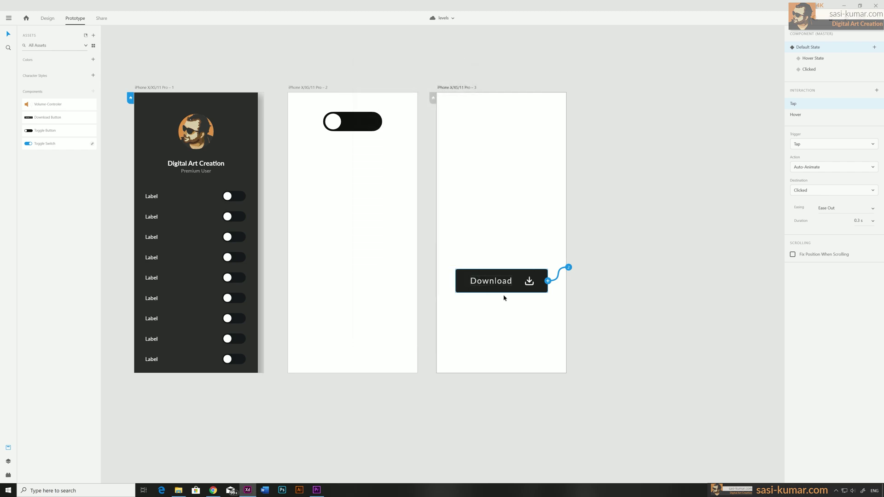
Give the Clicked state a Tap-triggered Auto-Animate interaction with Default State as its destination
{"action": "left_click", "coordinate": [814, 70]}
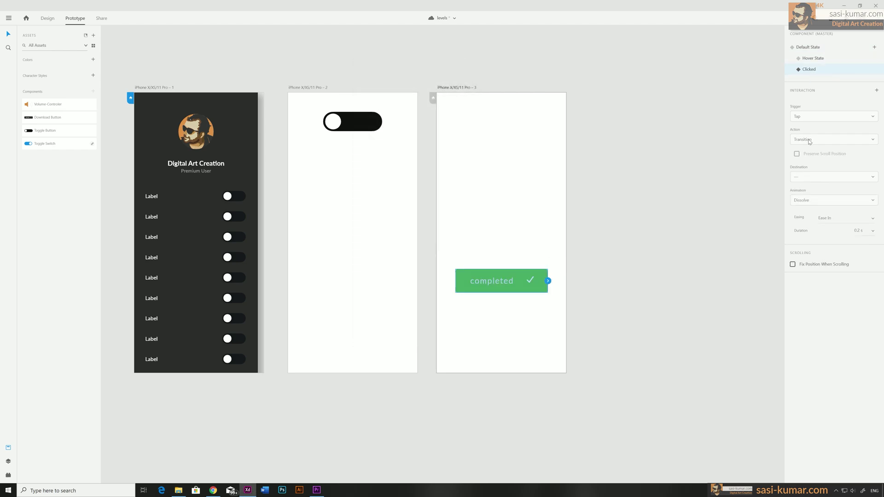
{"action": "left_click", "coordinate": [878, 91]}
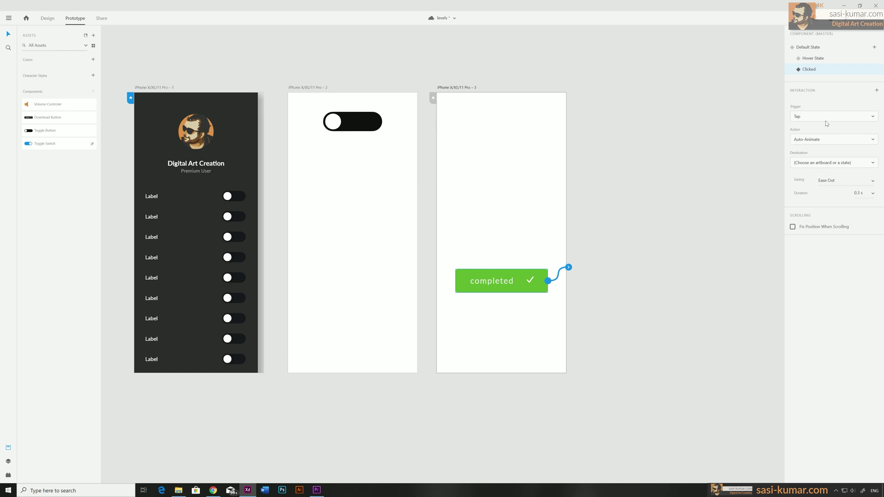
{"action": "left_click", "coordinate": [851, 164]}
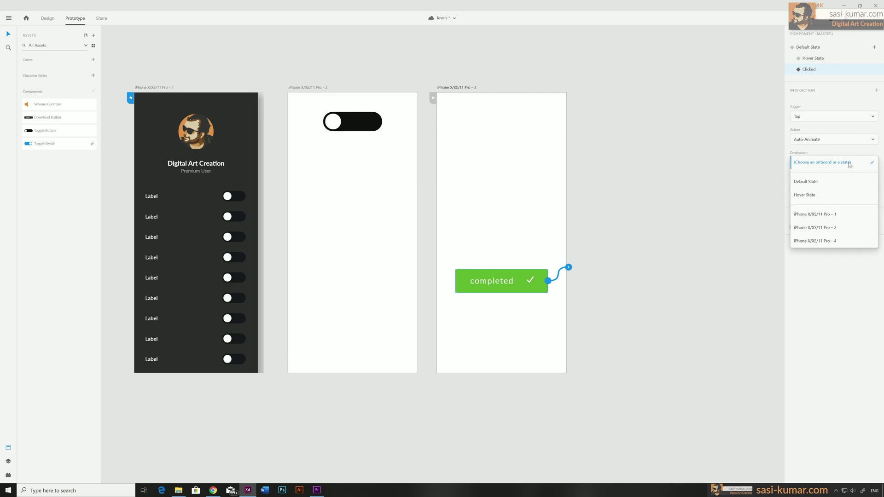
{"action": "left_click", "coordinate": [823, 182]}
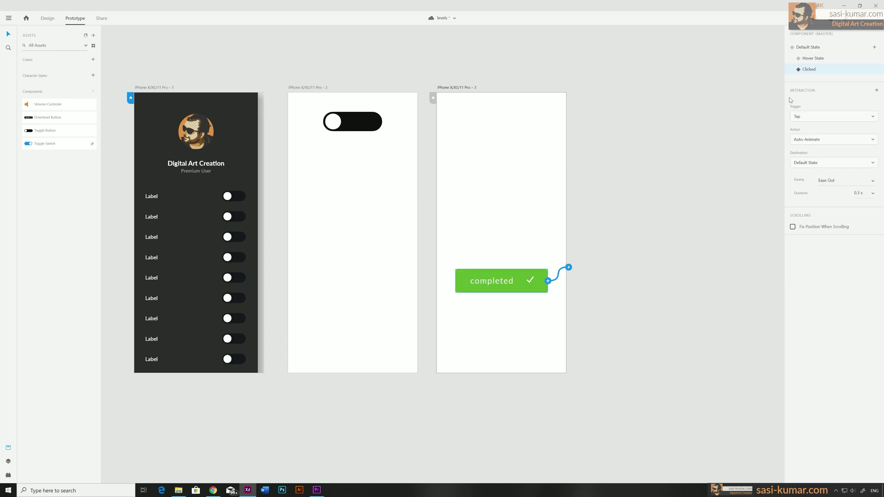
Return the button to its Default State and preview tapping it into the completed state and back, closing the preview
{"action": "left_click", "coordinate": [796, 51]}
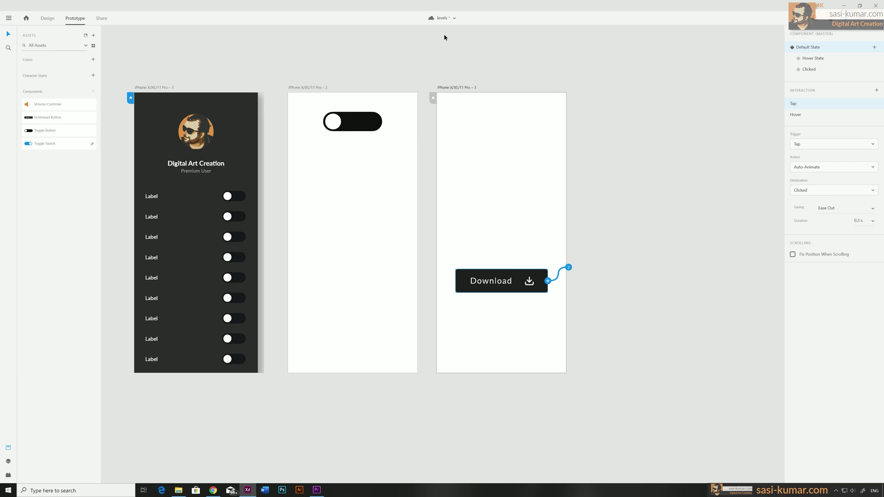
{"action": "key", "text": "ctrl+Return"}
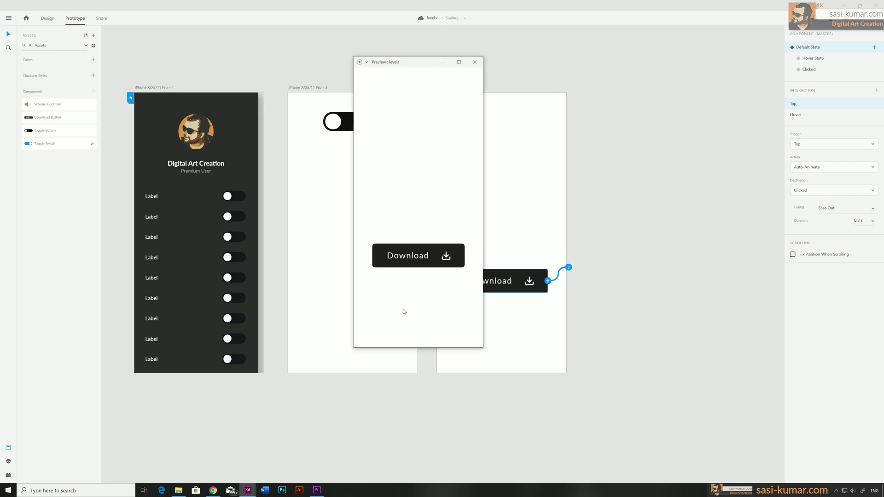
{"action": "left_click", "coordinate": [416, 264]}
{"action": "left_click", "coordinate": [434, 262]}
{"action": "left_click", "coordinate": [474, 62]}
{"action": "left_click", "coordinate": [663, 170]}
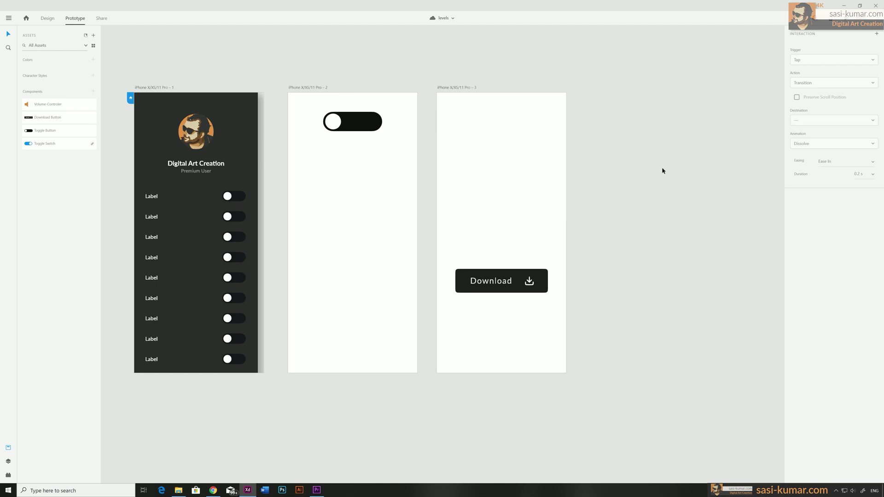
In Design mode, move the iPhone X/XS/11 Pro – 4 artboard directly beside the third artboard, aligned with its top edge
{"action": "key", "text": "ctrl+1"}
{"action": "key", "text": "ctrl+0"}
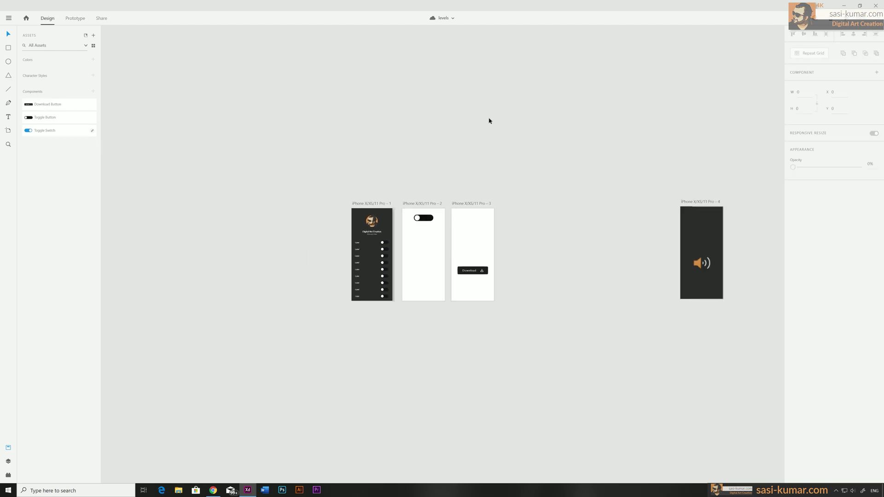
{"action": "left_click_drag", "start_coordinate": [696, 201], "coordinate": [515, 205]}
{"action": "left_click", "coordinate": [516, 181]}
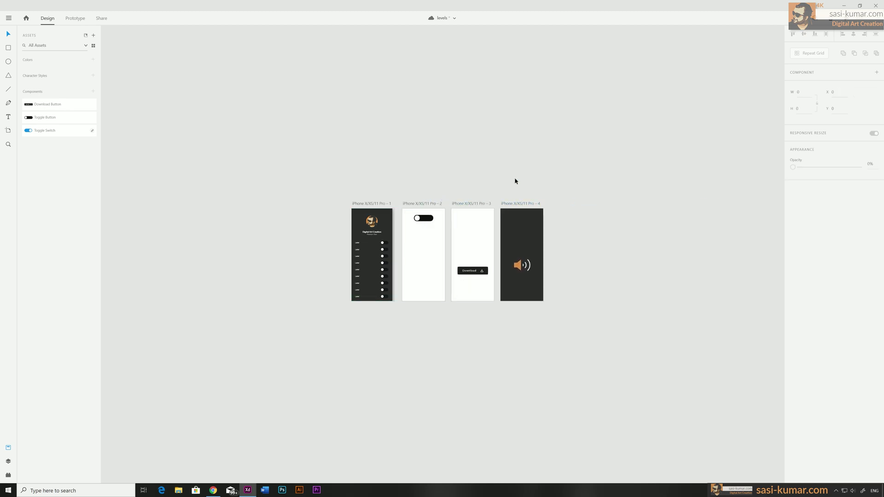
Make a component from the orange speaker shape and its three white sound waves on the fourth artboard
{"action": "scroll", "coordinate": [515, 181], "scroll_direction": "up", "scroll_amount": 5}
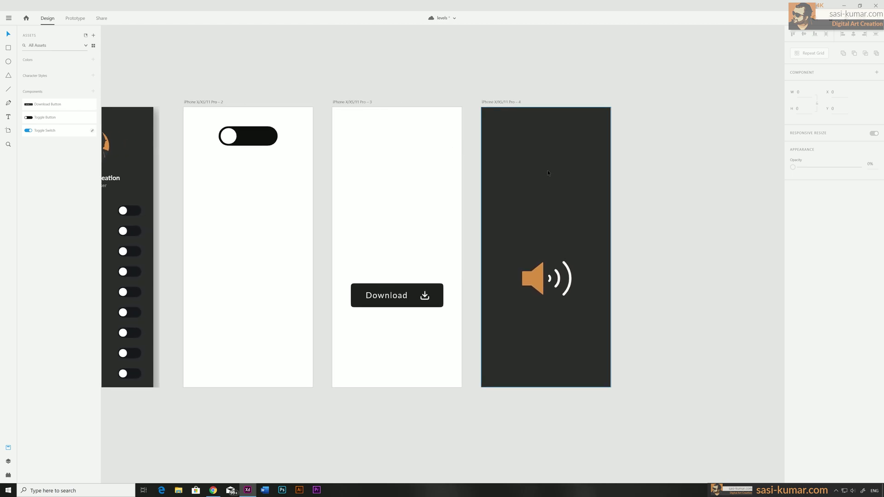
{"action": "left_click", "coordinate": [548, 172]}
{"action": "left_click", "coordinate": [616, 304]}
{"action": "left_click", "coordinate": [542, 285]}
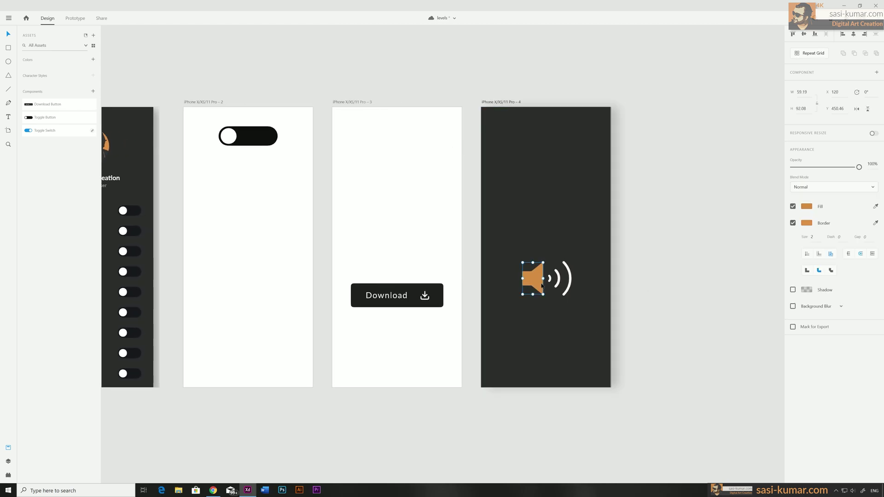
{"action": "left_click", "coordinate": [549, 280]}
{"action": "left_click", "coordinate": [558, 279]}
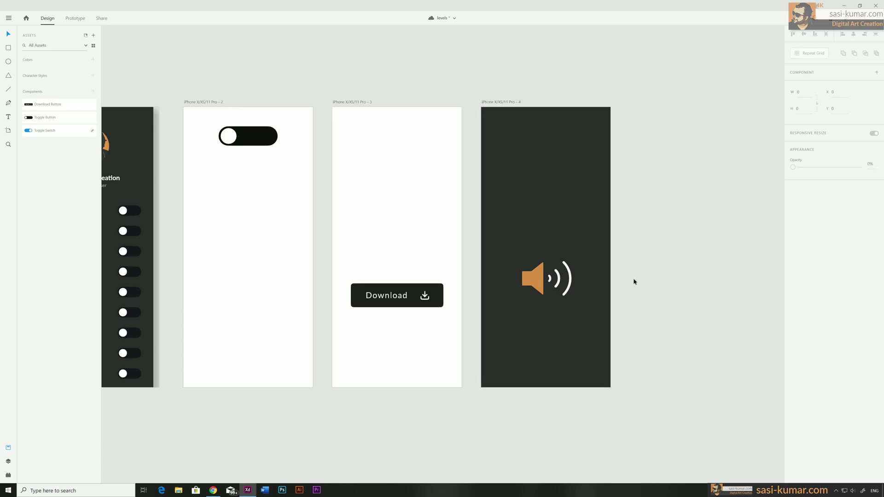
{"action": "left_click", "coordinate": [539, 280]}
{"action": "left_click", "coordinate": [549, 279], "text": "shift"}
{"action": "left_click", "coordinate": [558, 278], "text": "shift"}
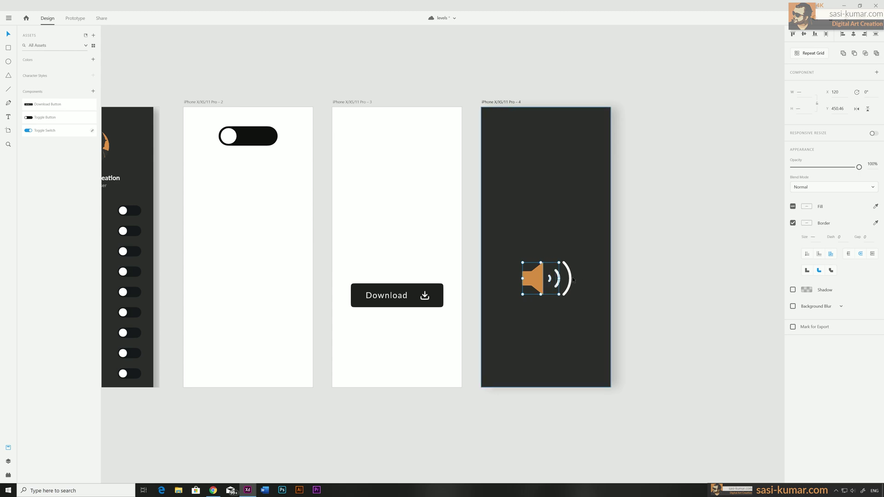
{"action": "left_click", "coordinate": [571, 280], "text": "shift"}
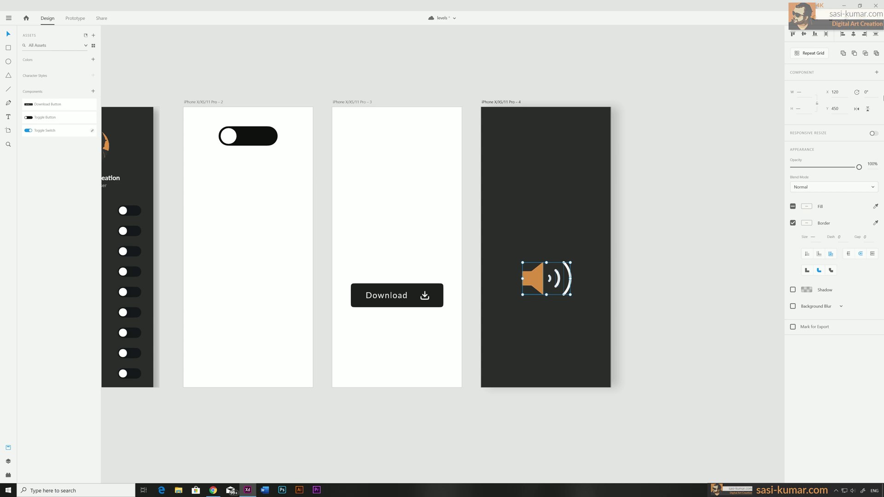
{"action": "left_click", "coordinate": [878, 72]}
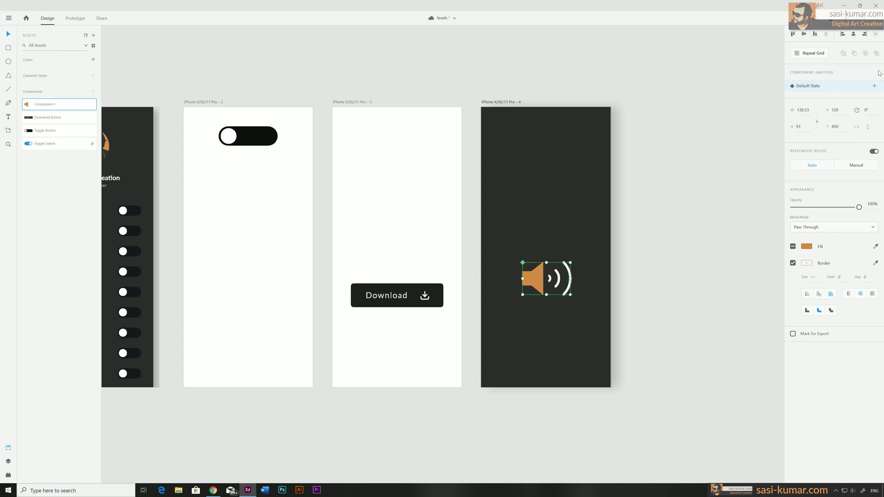
Rename the speaker component in the assets list to Volume-Controler
{"action": "double_click", "coordinate": [46, 105]}
{"action": "type", "text": "Volume-Controler"}
{"action": "key", "text": "Return"}
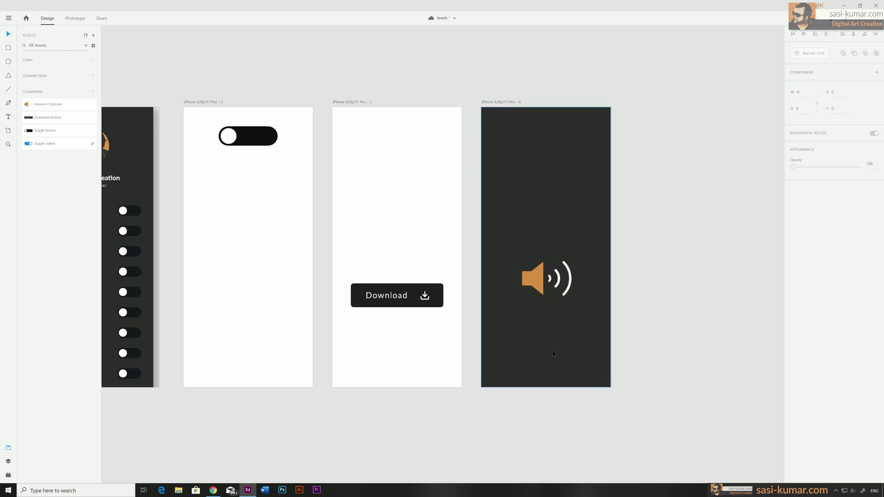
{"action": "left_click", "coordinate": [538, 290]}
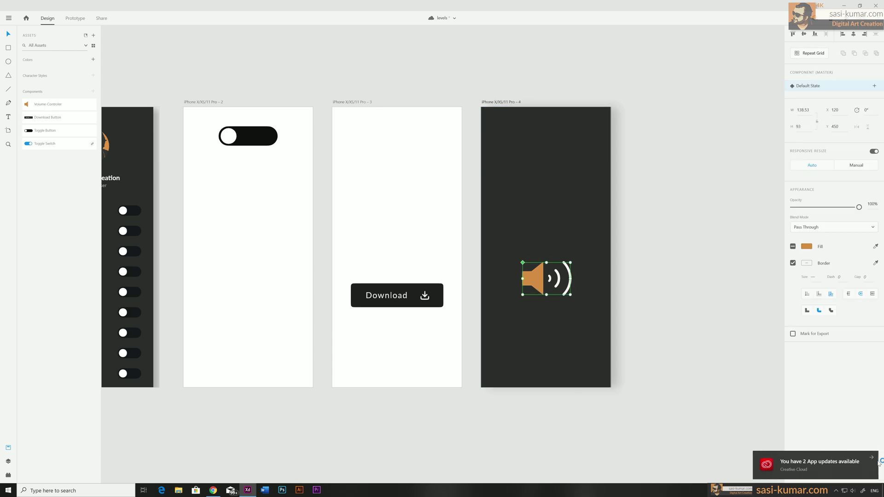
{"action": "left_click", "coordinate": [533, 310]}
Draw a rectangle about 72 × 84 below the speaker icon and place a copy about 80 wide directly beside it
{"action": "scroll", "coordinate": [533, 310], "scroll_direction": "up", "scroll_amount": 5}
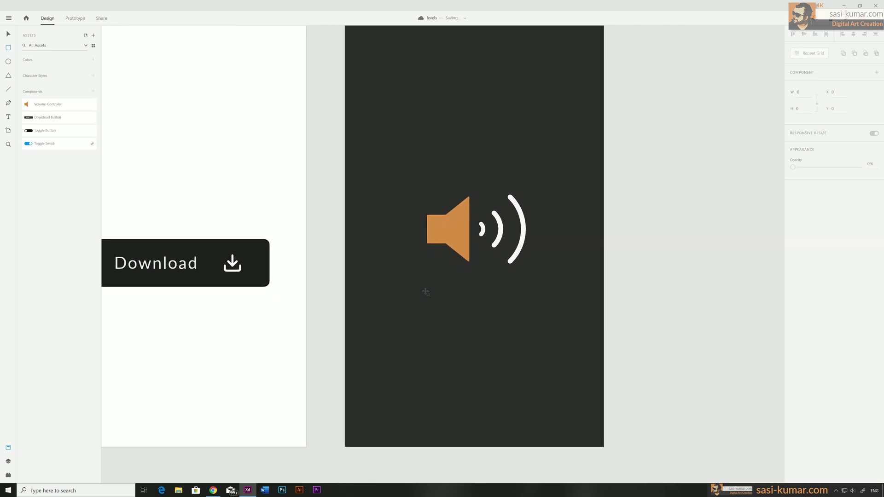
{"action": "left_click_drag", "start_coordinate": [423, 287], "coordinate": [472, 343]}
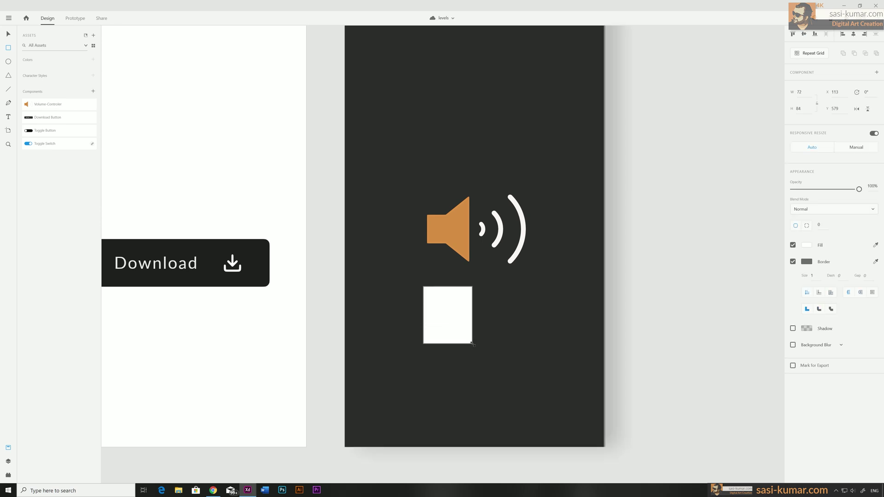
{"action": "left_click", "coordinate": [8, 34]}
{"action": "key", "text": "alt"}
{"action": "left_click_drag", "start_coordinate": [435, 310], "coordinate": [527, 315]}
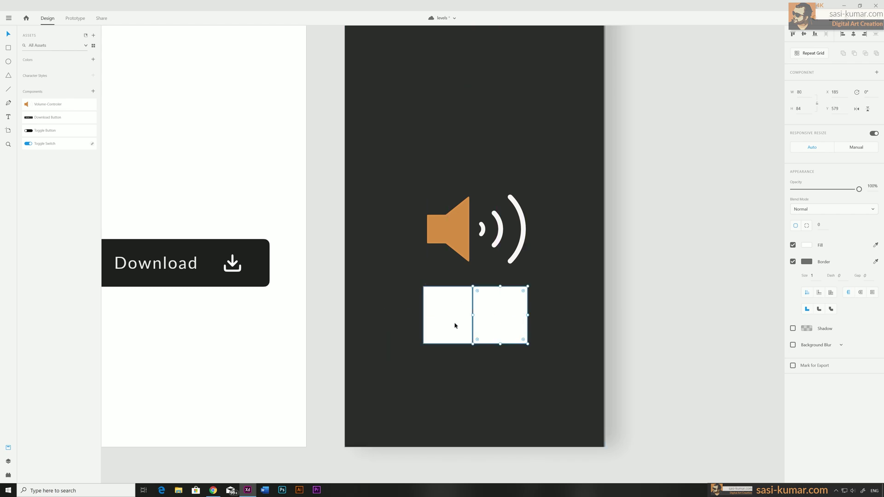
Remove the border from both white rectangles below the speaker icon
{"action": "left_click", "coordinate": [663, 274]}
{"action": "left_click", "coordinate": [501, 311]}
{"action": "left_click", "coordinate": [496, 317], "text": "shift"}
{"action": "left_click", "coordinate": [744, 264]}
Narrow the right rectangle to a width of 76, leaving a small gap between it and the left rectangle
{"action": "left_click", "coordinate": [521, 308]}
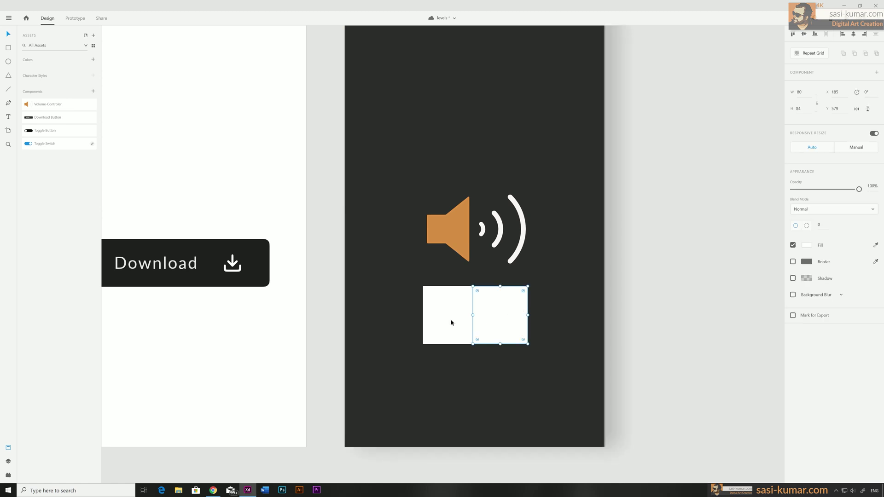
{"action": "left_click", "coordinate": [465, 317]}
{"action": "left_click", "coordinate": [482, 312]}
{"action": "left_click_drag", "start_coordinate": [474, 313], "coordinate": [476, 313]}
{"action": "left_click", "coordinate": [645, 219]}
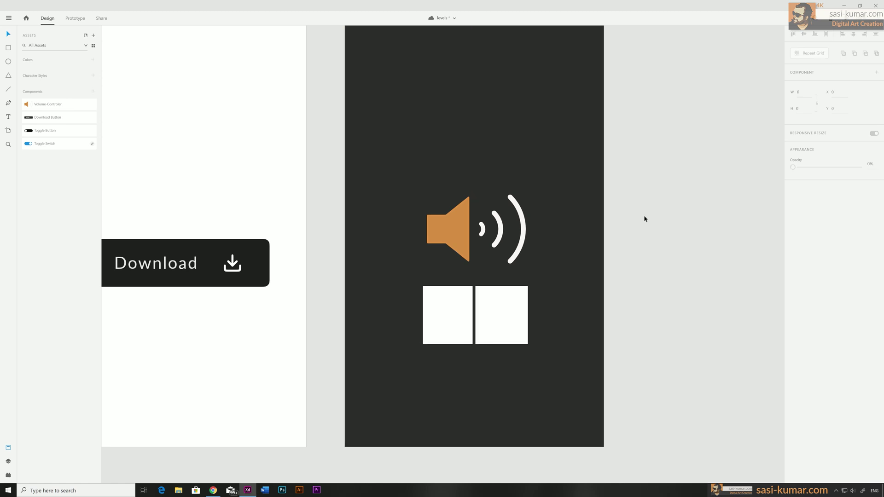
Cut the two white rectangles and paste them inside the speaker component
{"action": "left_click", "coordinate": [458, 213]}
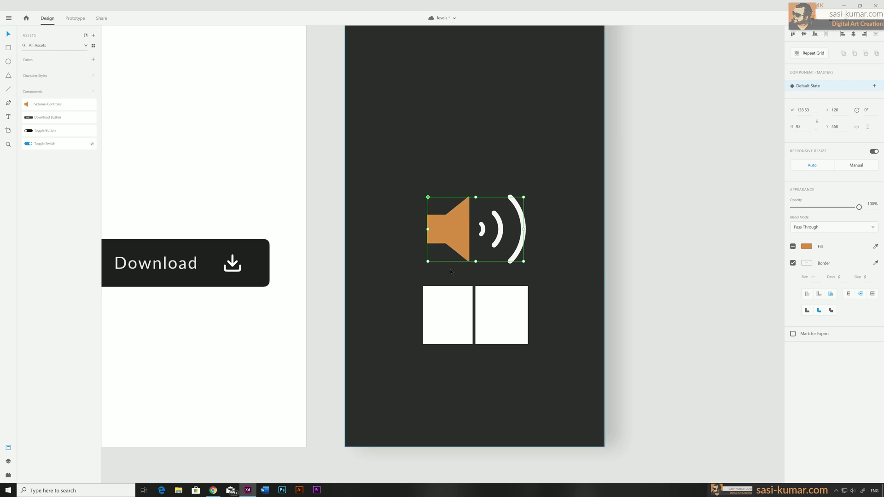
{"action": "left_click", "coordinate": [447, 304]}
{"action": "left_click", "coordinate": [494, 315], "text": "shift"}
{"action": "left_click", "coordinate": [461, 245]}
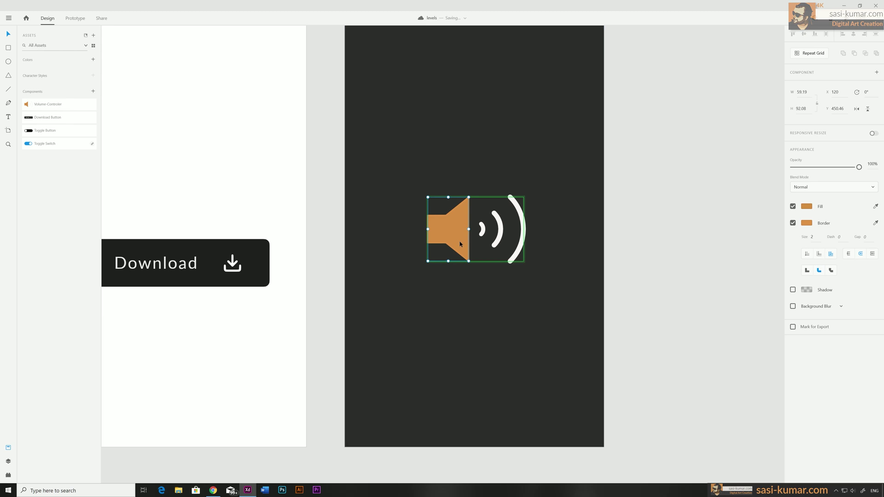
{"action": "key", "text": "ctrl+v"}
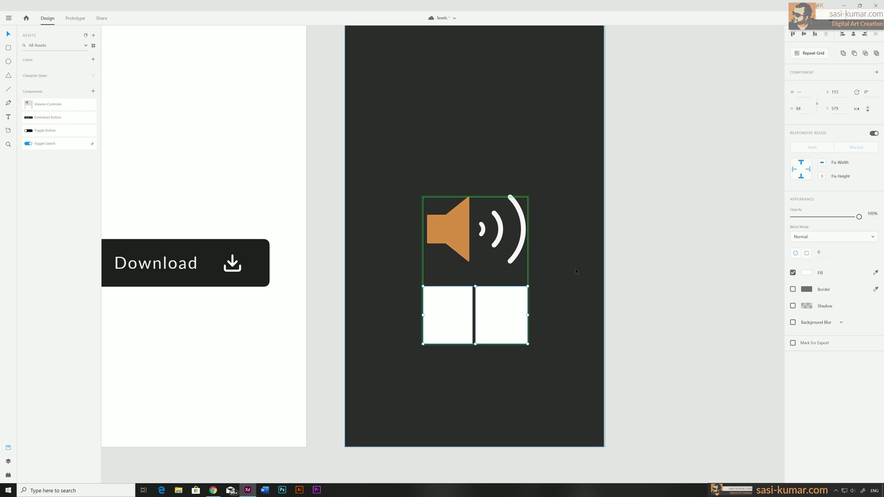
{"action": "left_click", "coordinate": [671, 319]}
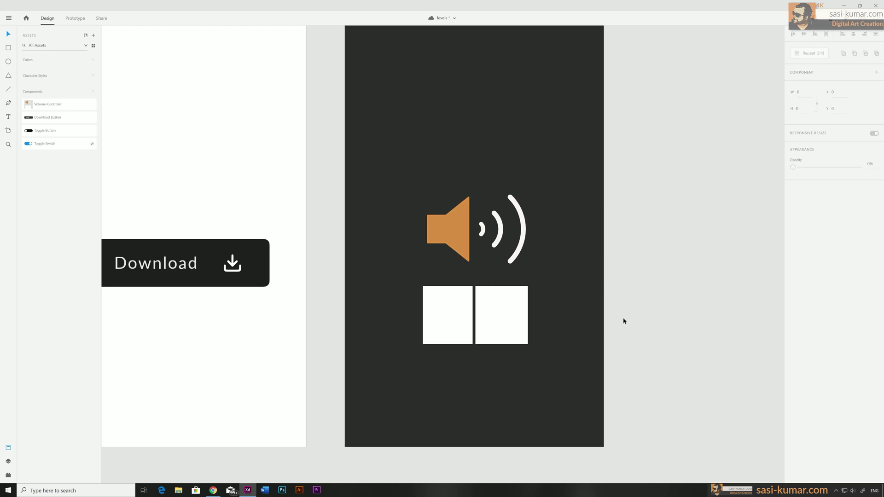
Add a new state named level-01 to the volume component
{"action": "left_click", "coordinate": [453, 239]}
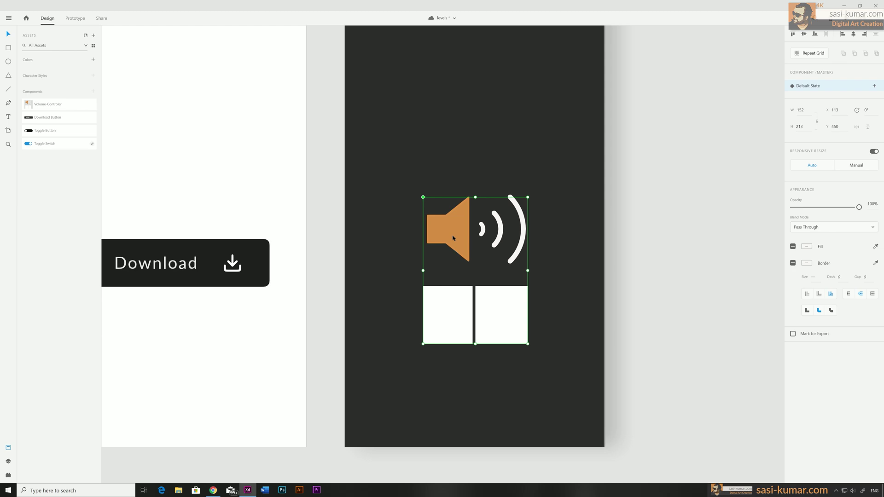
{"action": "left_click", "coordinate": [875, 86]}
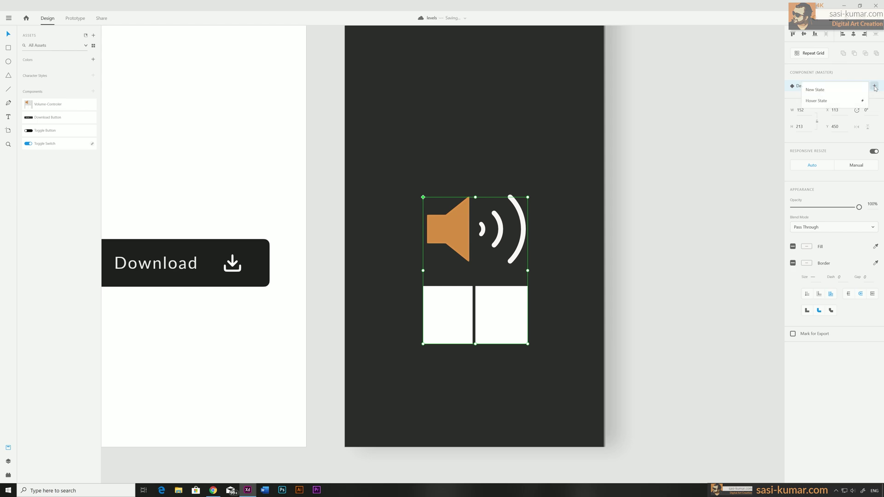
{"action": "left_click", "coordinate": [845, 94]}
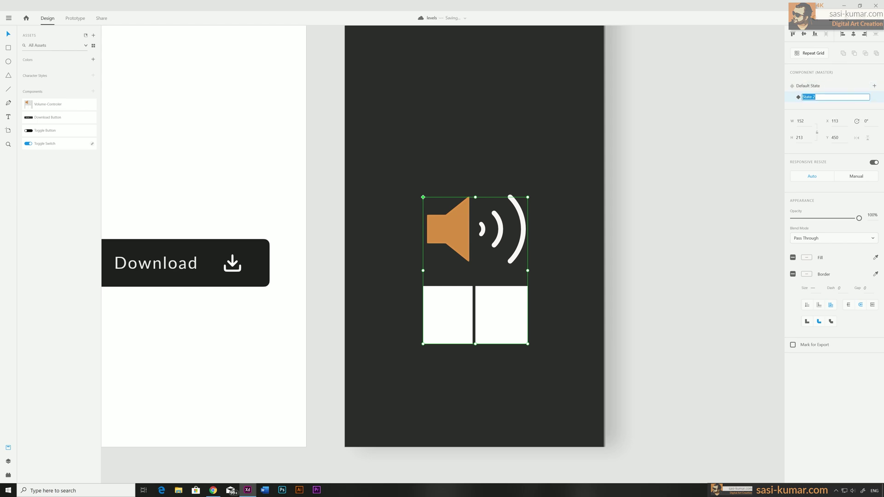
{"action": "type", "text": "level-01"}
{"action": "key", "text": "Return"}
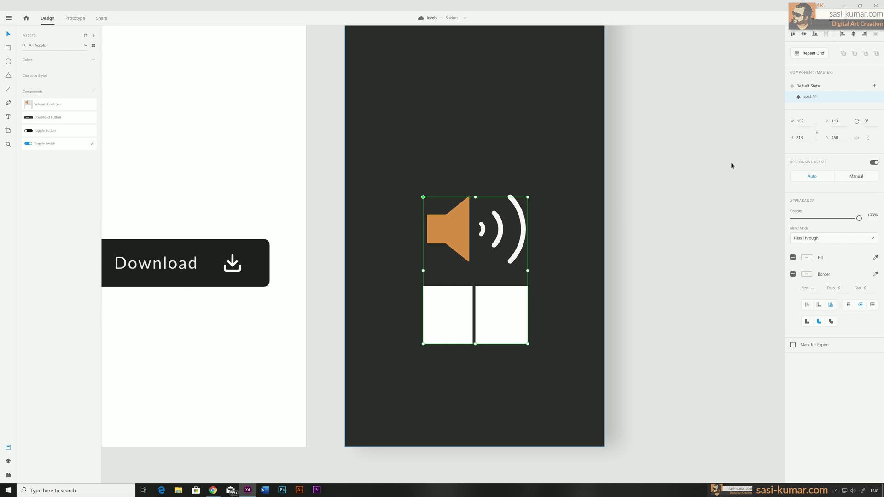
In the level-01 state, color the smallest sound wave's border with the orange sampled from the speaker shape
{"action": "double_click", "coordinate": [482, 230]}
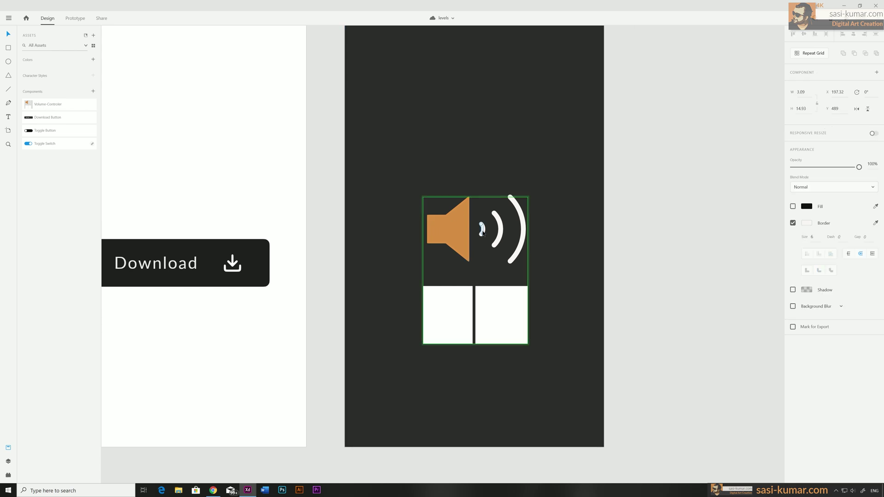
{"action": "left_click", "coordinate": [876, 223]}
{"action": "left_click", "coordinate": [444, 232]}
{"action": "left_click", "coordinate": [675, 274]}
Add a state named level-02 and give its middle sound wave the speaker's orange as border color
{"action": "left_click", "coordinate": [464, 249]}
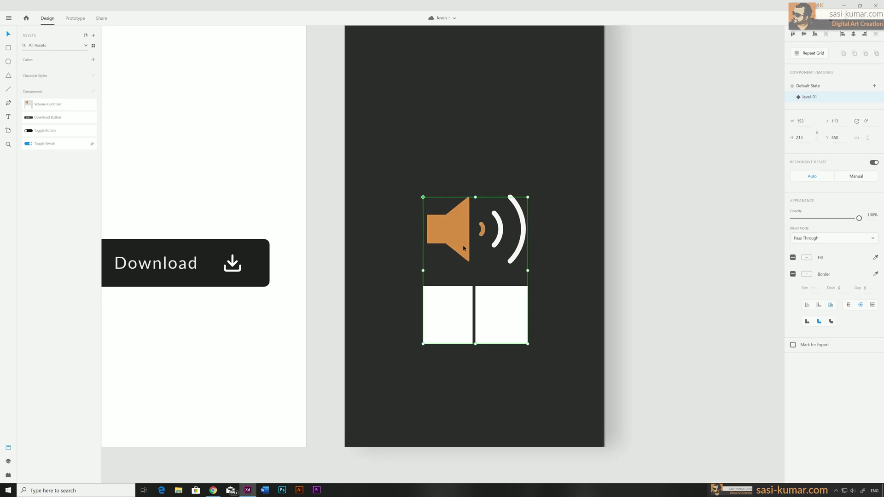
{"action": "left_click", "coordinate": [875, 86]}
{"action": "left_click", "coordinate": [850, 90]}
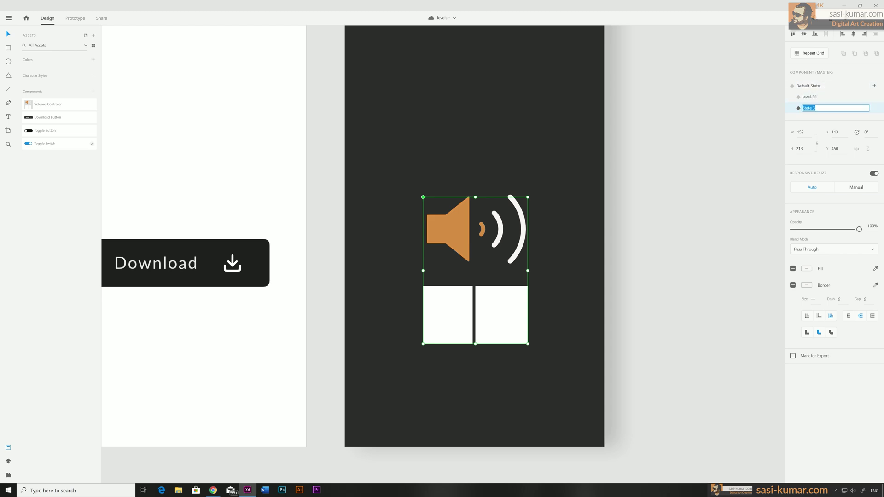
{"action": "key", "text": "BackSpace"}
{"action": "type", "text": "level-02"}
{"action": "key", "text": "Return"}
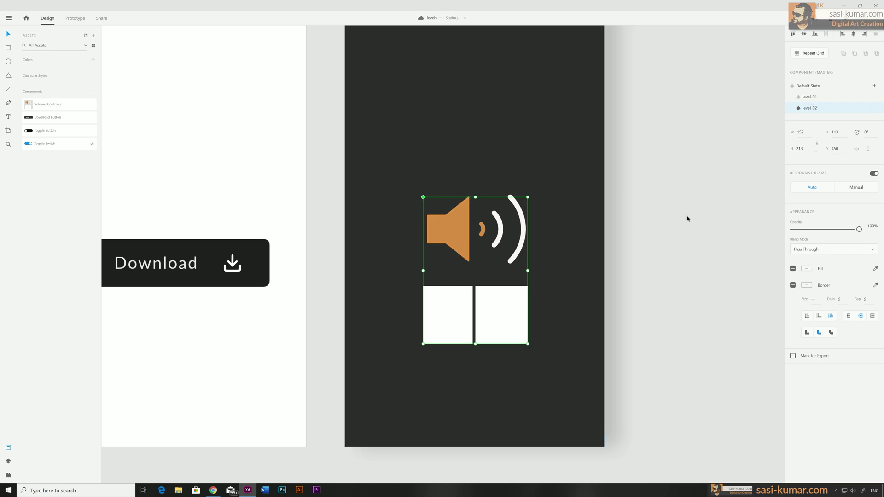
{"action": "double_click", "coordinate": [497, 229]}
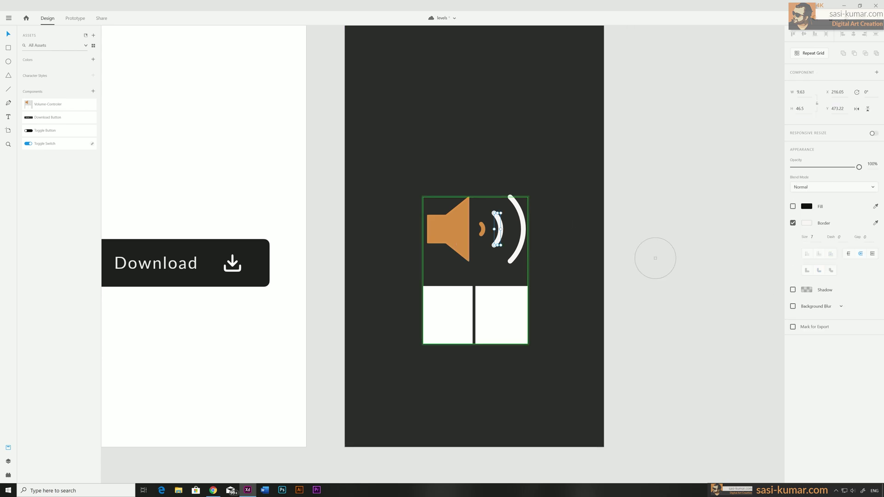
{"action": "left_click", "coordinate": [680, 206]}
Add a new state named level-03 to the volume component
{"action": "left_click", "coordinate": [874, 86]}
{"action": "left_click", "coordinate": [813, 91]}
{"action": "type", "text": "level-03"}
{"action": "key", "text": "Return"}
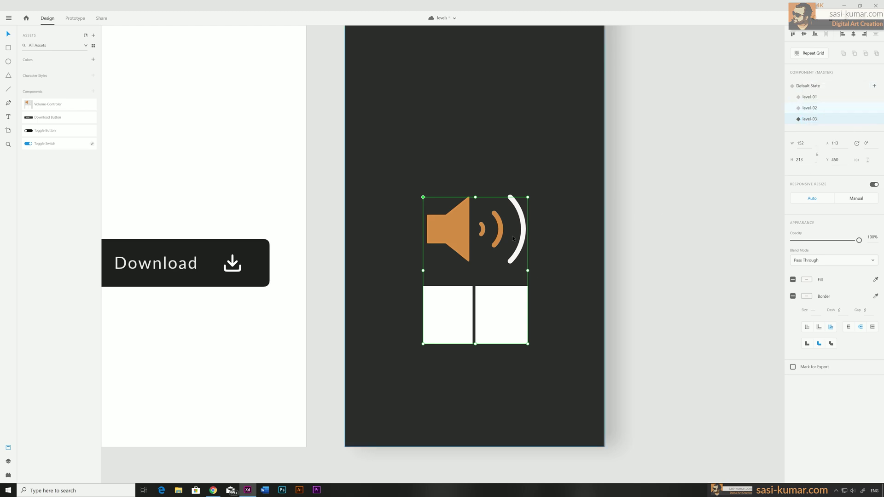
In the level-03 state, color the largest sound wave's border with the orange sampled from the speaker shape
{"action": "double_click", "coordinate": [525, 227]}
{"action": "left_click", "coordinate": [876, 223]}
{"action": "left_click", "coordinate": [446, 251]}
{"action": "left_click", "coordinate": [500, 259]}
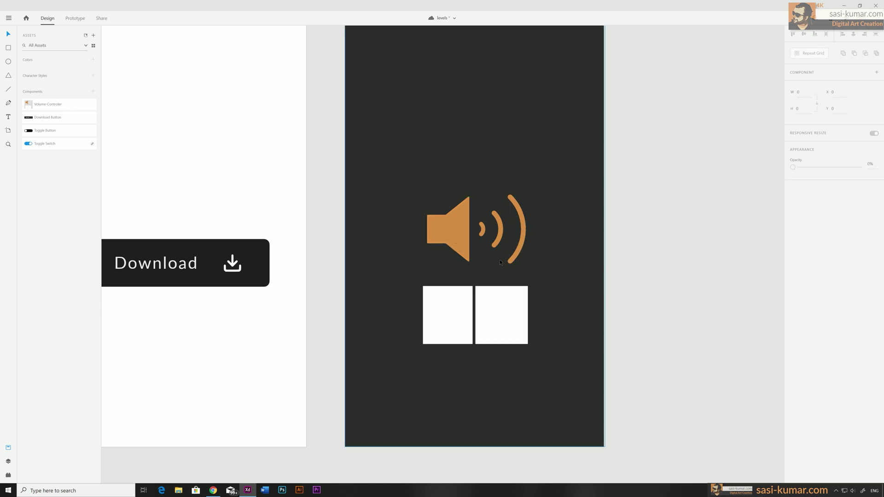
Review the volume component's Default State, level-01, level-02 and level-03 states in turn
{"action": "left_click", "coordinate": [449, 230]}
{"action": "left_click", "coordinate": [815, 87]}
{"action": "left_click", "coordinate": [811, 98]}
{"action": "left_click", "coordinate": [812, 108]}
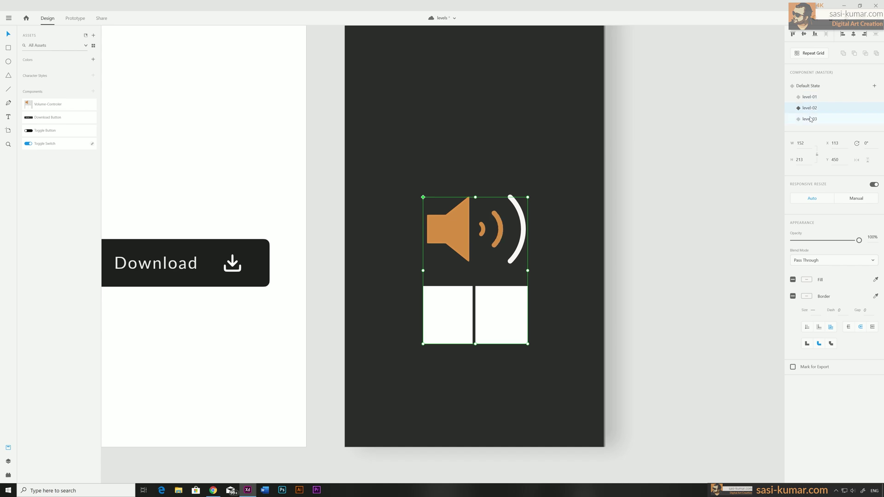
{"action": "left_click", "coordinate": [810, 119]}
{"action": "left_click", "coordinate": [712, 169]}
{"action": "left_click", "coordinate": [446, 228]}
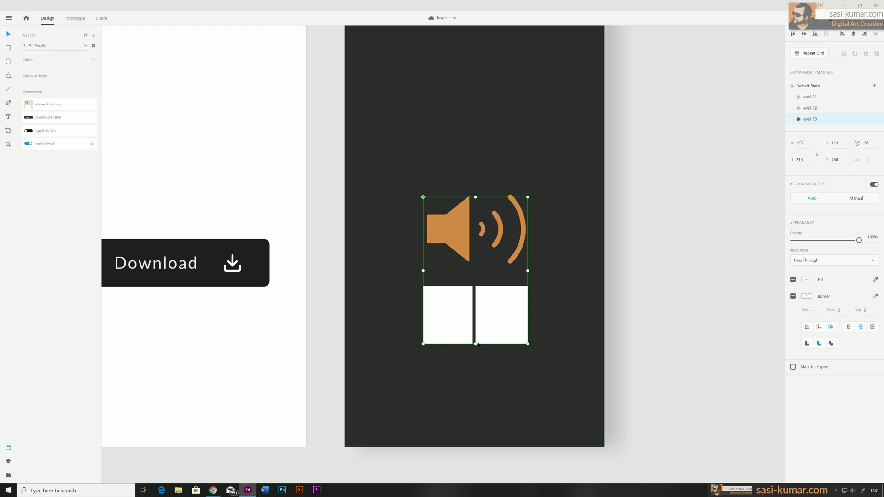
In the Default State, give the right rectangle a Tap-triggered Auto-Animate interaction with level-01 as its destination
{"action": "left_click", "coordinate": [810, 86]}
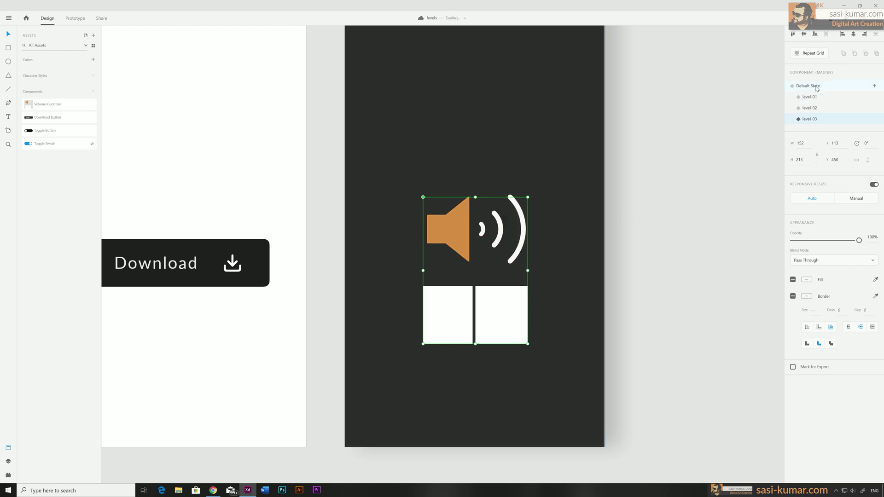
{"action": "double_click", "coordinate": [507, 311]}
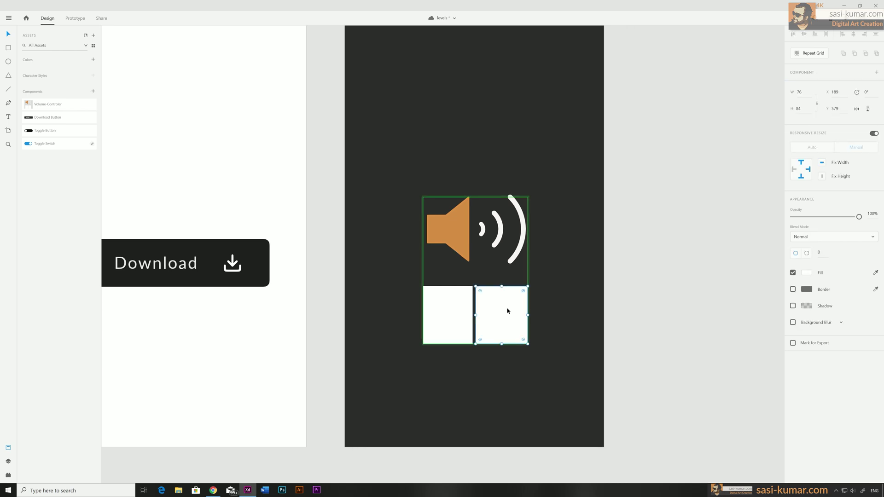
{"action": "left_click", "coordinate": [69, 18]}
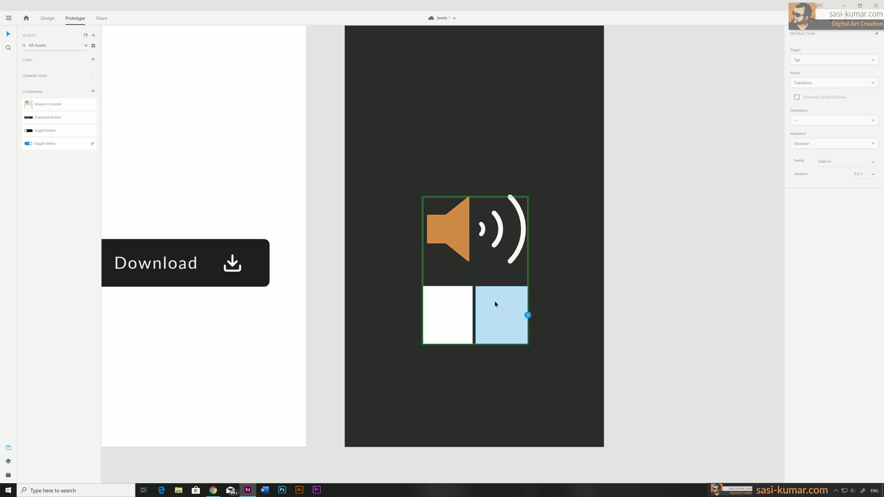
{"action": "left_click", "coordinate": [528, 315]}
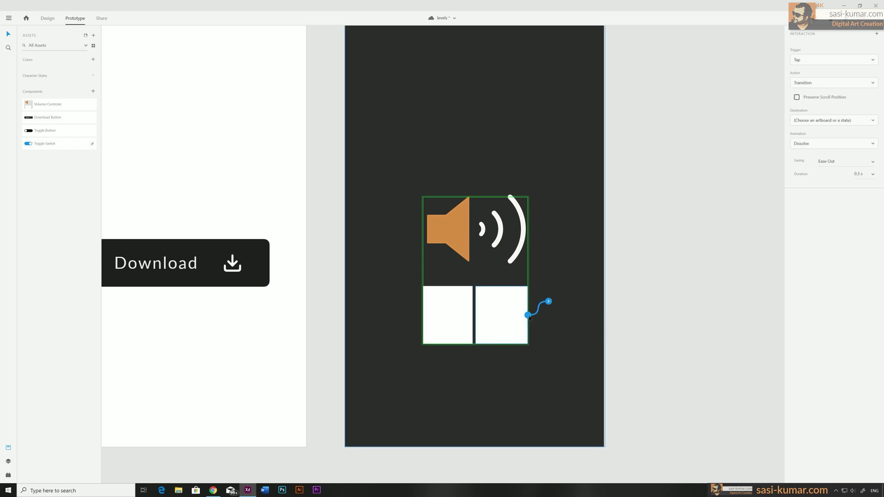
{"action": "left_click", "coordinate": [816, 82]}
{"action": "left_click", "coordinate": [812, 95]}
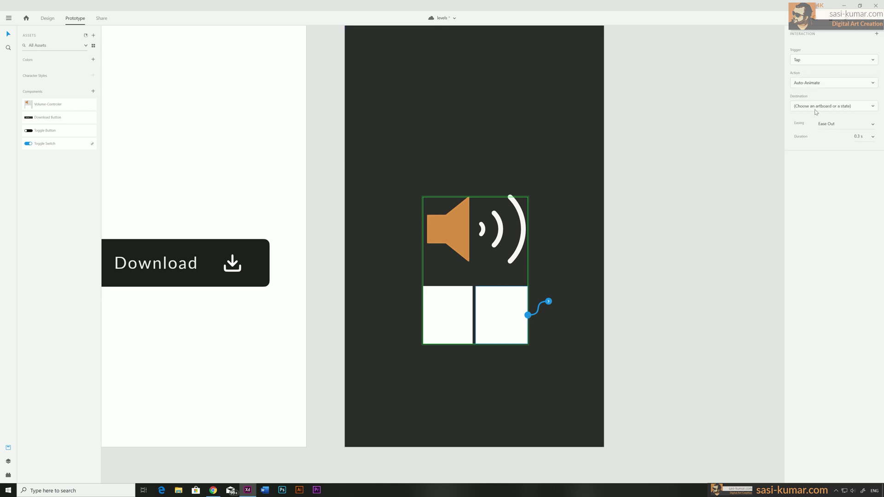
{"action": "left_click", "coordinate": [815, 111]}
{"action": "left_click", "coordinate": [811, 124]}
In the level-01 state, give the right rectangle a Tap-triggered Auto-Animate interaction with level-02 as its destination
{"action": "left_click", "coordinate": [456, 228]}
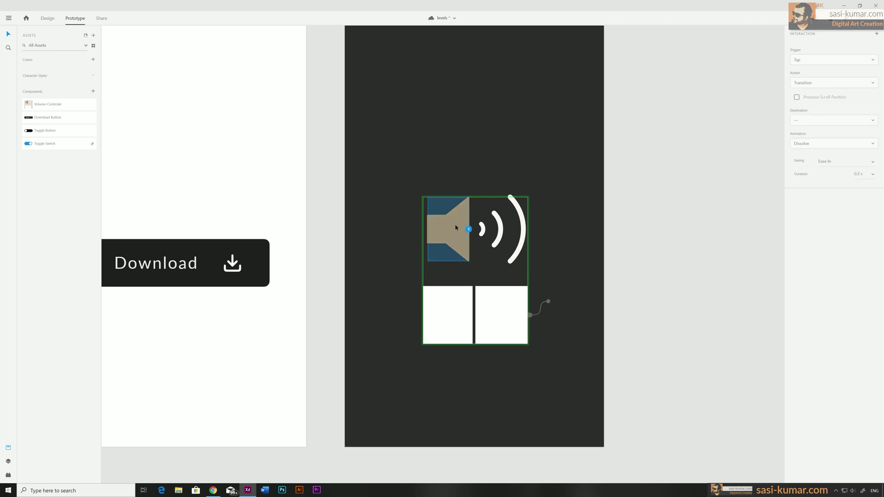
{"action": "key", "text": "Escape"}
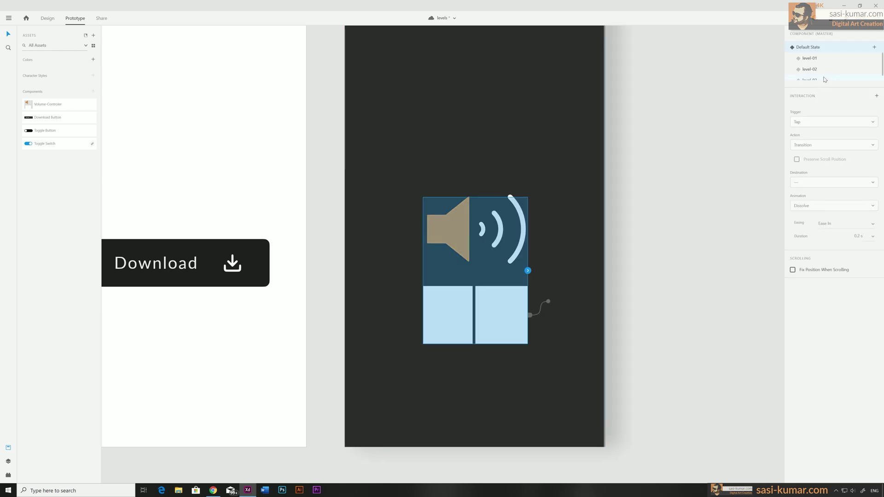
{"action": "left_click", "coordinate": [817, 62]}
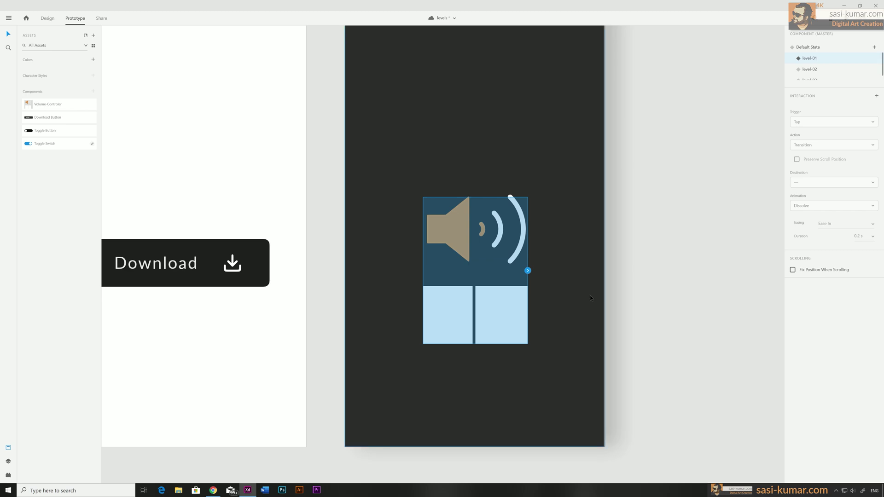
{"action": "double_click", "coordinate": [516, 317]}
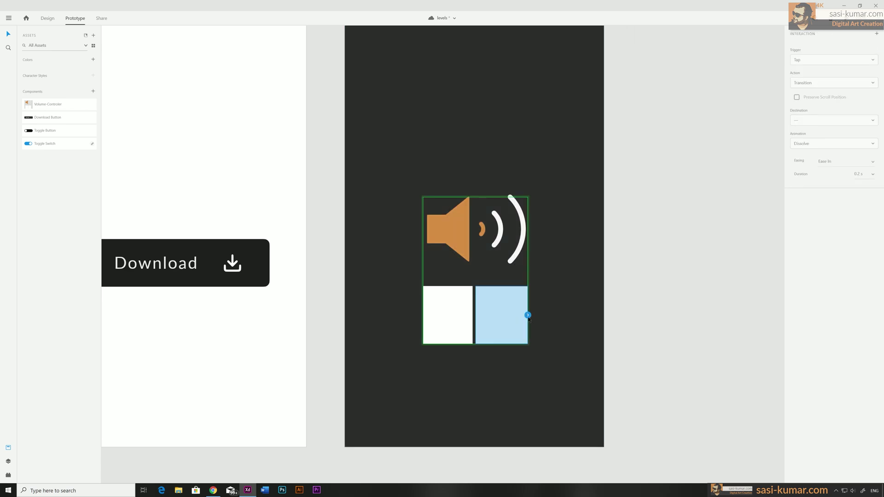
{"action": "left_click_drag", "start_coordinate": [528, 316], "coordinate": [548, 302]}
{"action": "left_click", "coordinate": [841, 108]}
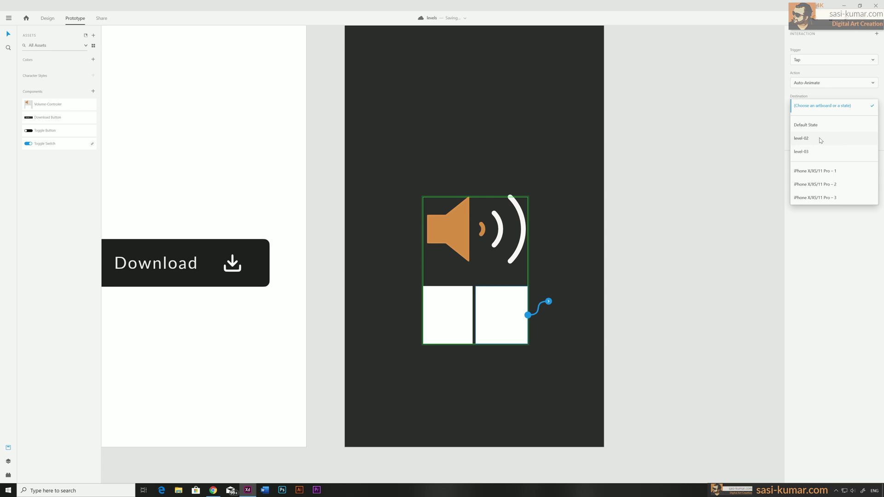
{"action": "left_click", "coordinate": [820, 140]}
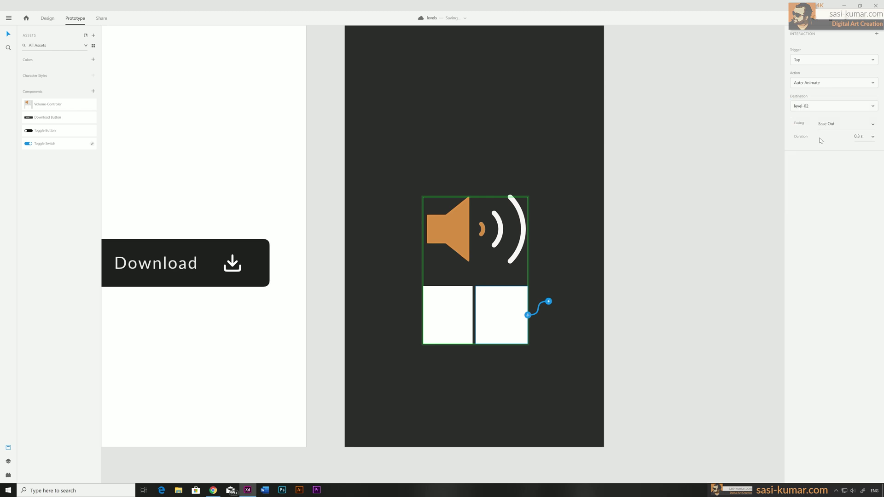
In the level-01 state, give the left rectangle a Tap-triggered Auto-Animate interaction with Default State as its destination
{"action": "left_click", "coordinate": [459, 309]}
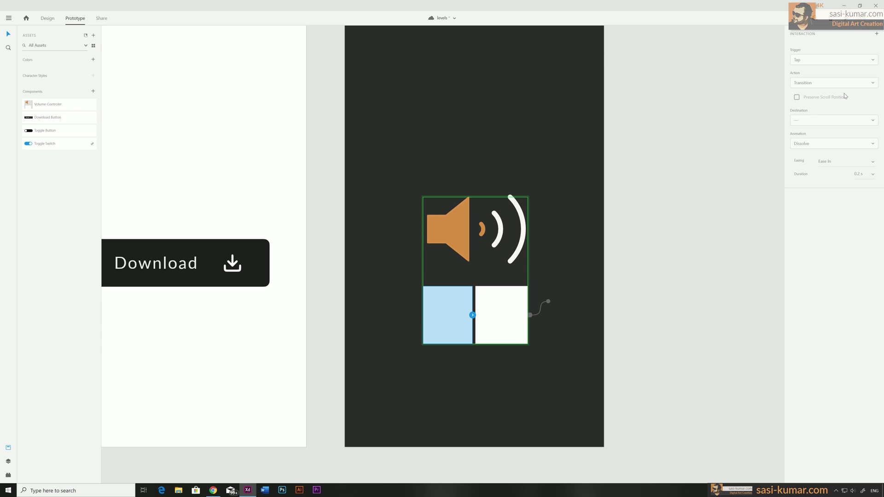
{"action": "left_click_drag", "start_coordinate": [472, 315], "coordinate": [495, 301]}
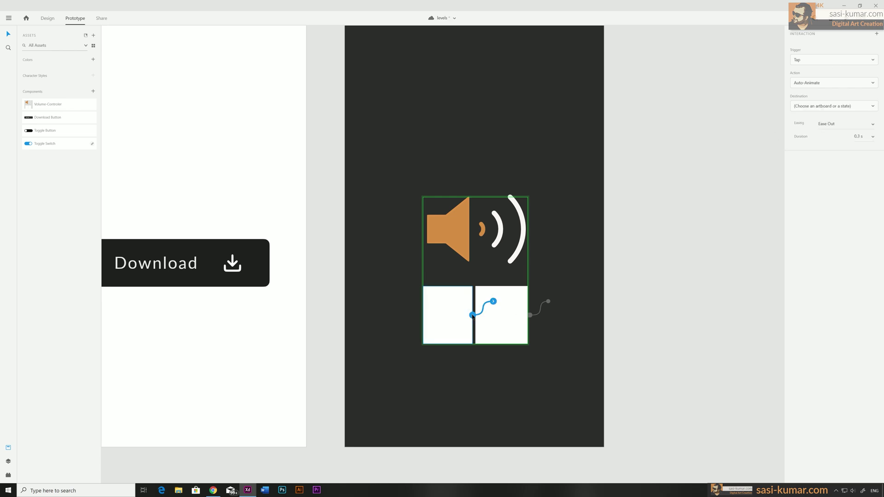
{"action": "left_click", "coordinate": [828, 62]}
{"action": "left_click", "coordinate": [828, 63]}
{"action": "left_click", "coordinate": [825, 109]}
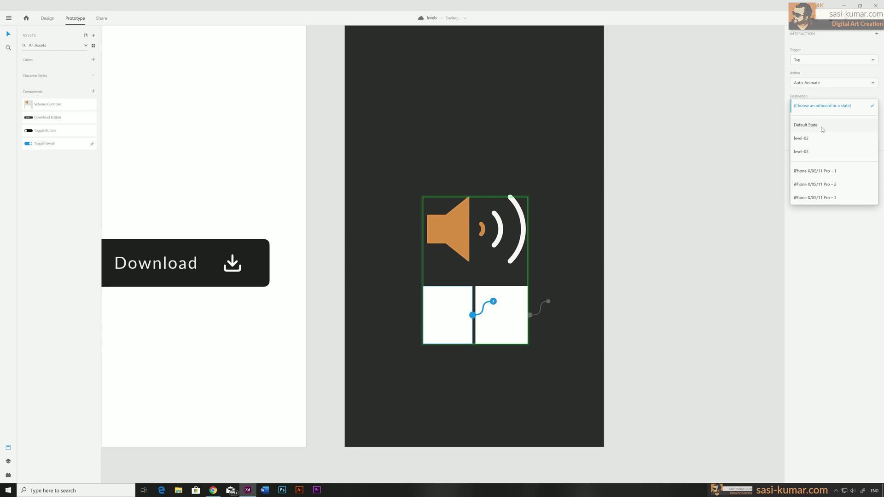
{"action": "left_click", "coordinate": [822, 129]}
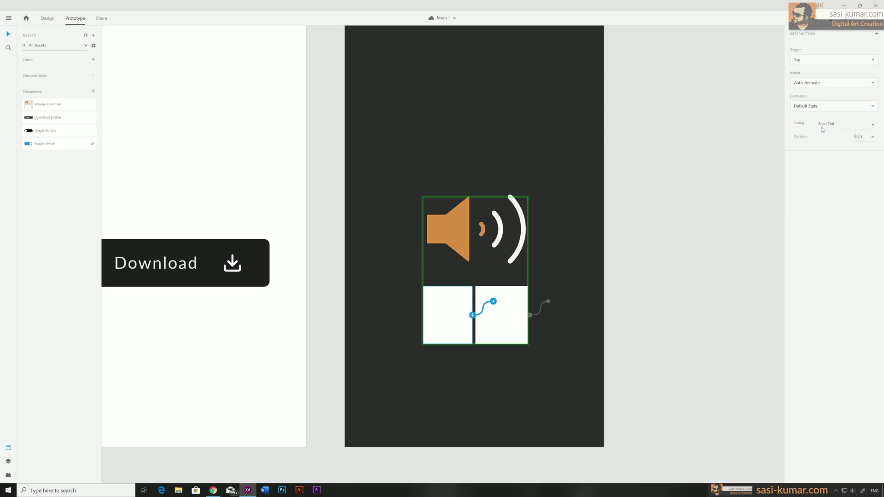
{"action": "left_click", "coordinate": [648, 211]}
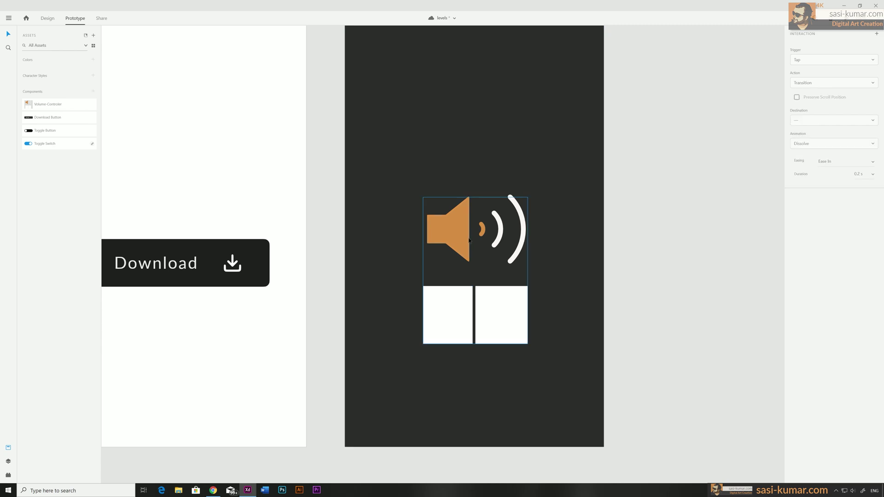
In the level-02 state, give the right rectangle a Tap-triggered Auto-Animate interaction with level-03 as its destination
{"action": "left_click", "coordinate": [502, 313]}
{"action": "left_click", "coordinate": [808, 73]}
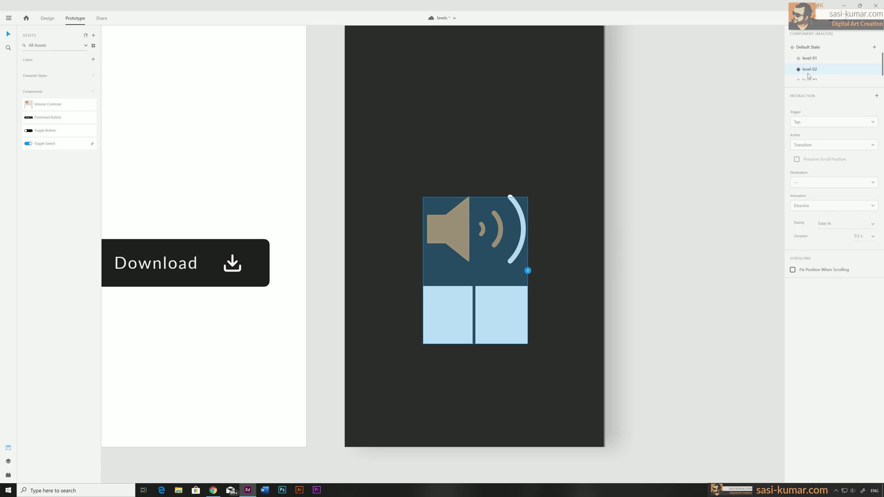
{"action": "double_click", "coordinate": [511, 312]}
{"action": "left_click", "coordinate": [528, 315]}
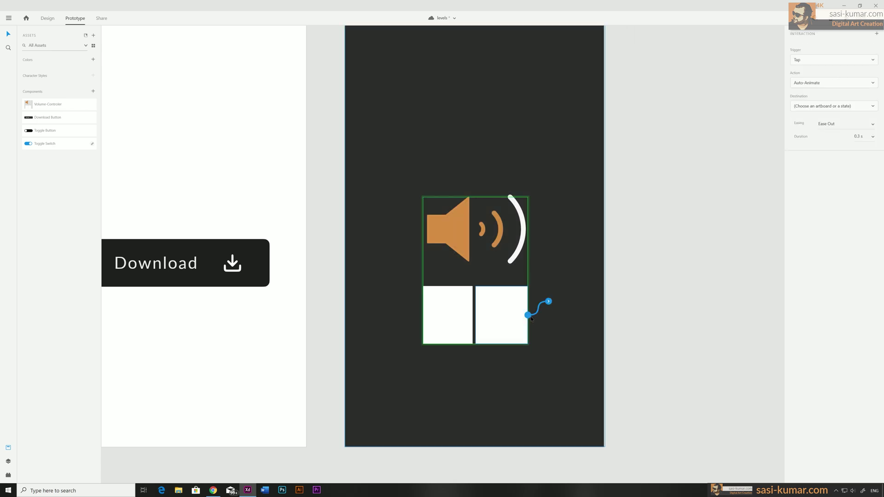
{"action": "left_click", "coordinate": [854, 106]}
{"action": "left_click", "coordinate": [814, 151]}
In the level-02 state, give the left rectangle a Tap-triggered Auto-Animate interaction with level-01 as its destination
{"action": "left_click", "coordinate": [455, 315]}
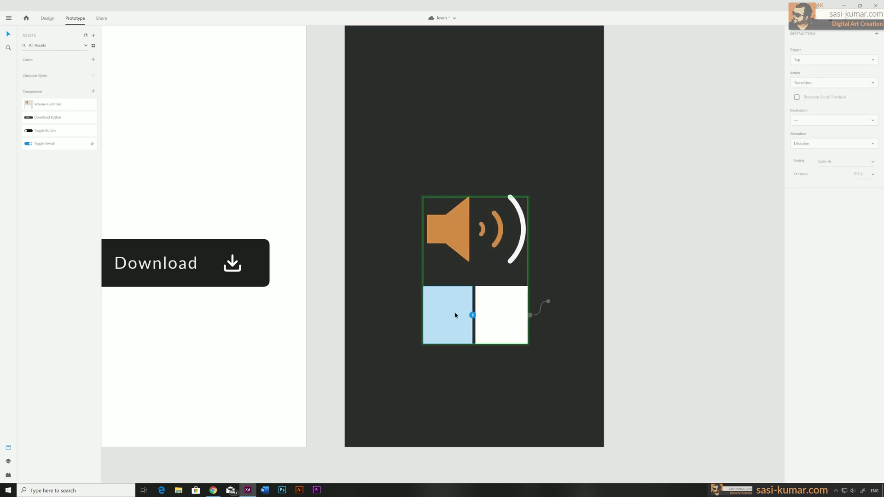
{"action": "left_click_drag", "start_coordinate": [473, 316], "coordinate": [492, 302]}
{"action": "left_click", "coordinate": [841, 83]}
{"action": "left_click", "coordinate": [842, 89]}
{"action": "left_click", "coordinate": [828, 107]}
{"action": "left_click", "coordinate": [819, 139]}
{"action": "key", "text": "Escape"}
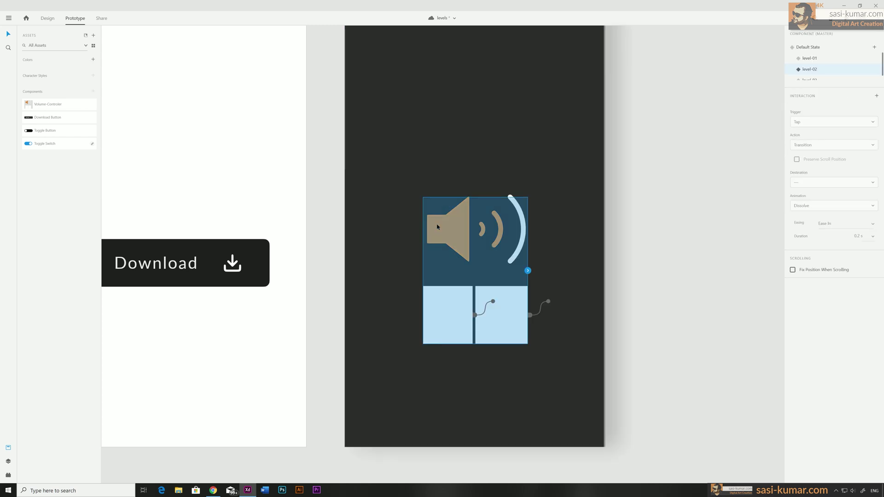
In the level-03 state, give the left rectangle a Tap-triggered Auto-Animate interaction with level-02 as its destination
{"action": "double_click", "coordinate": [505, 310]}
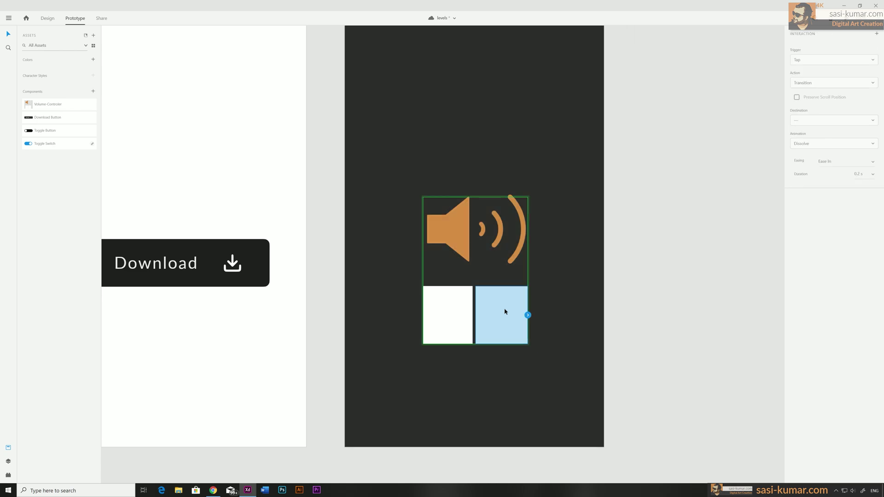
{"action": "left_click", "coordinate": [470, 317]}
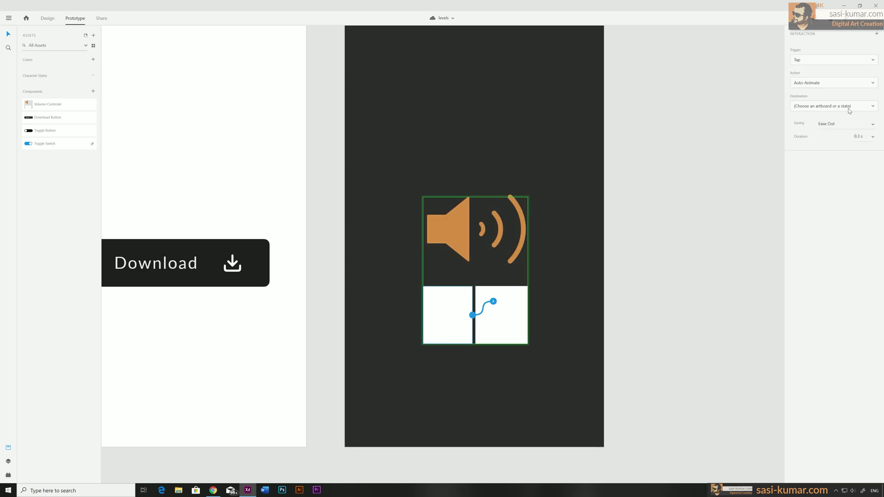
{"action": "left_click", "coordinate": [848, 108]}
{"action": "left_click", "coordinate": [834, 156]}
{"action": "key", "text": "Escape"}
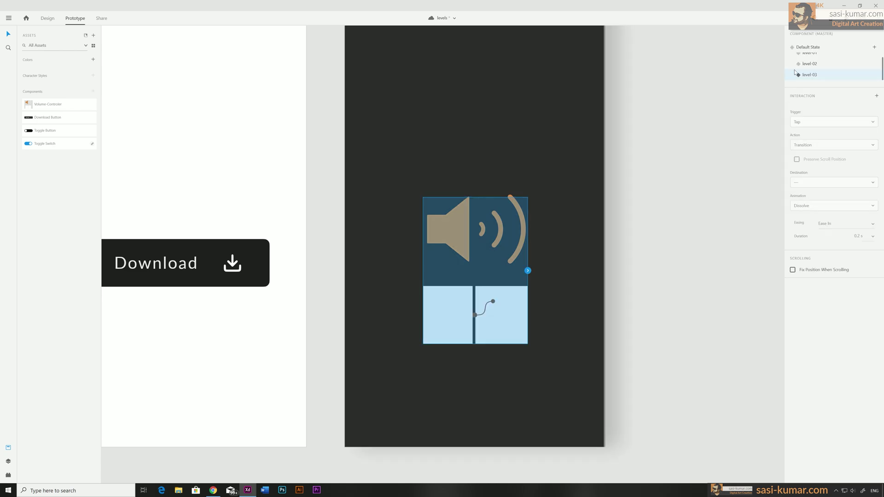
Set the volume component back to its Default State and select its artboard
{"action": "left_click", "coordinate": [806, 67]}
{"action": "left_click", "coordinate": [677, 167]}
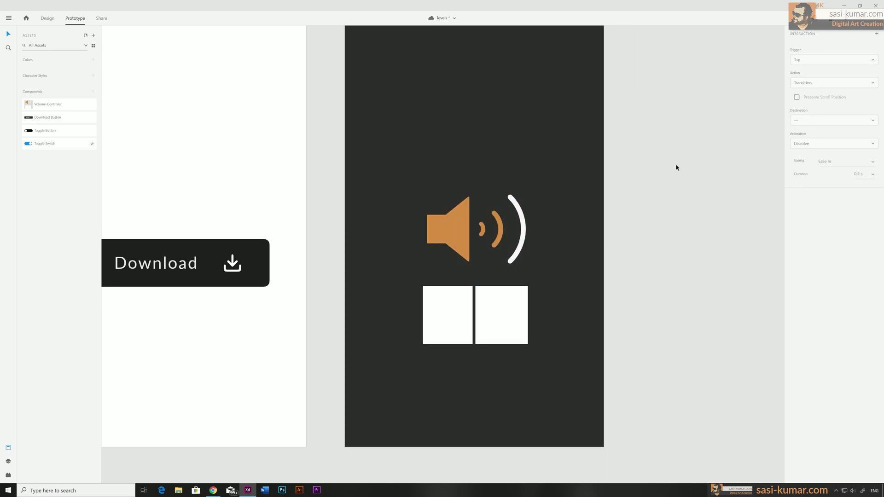
{"action": "left_click", "coordinate": [502, 318]}
{"action": "left_click", "coordinate": [810, 50]}
{"action": "left_click", "coordinate": [509, 383]}
{"action": "left_click", "coordinate": [541, 74]}
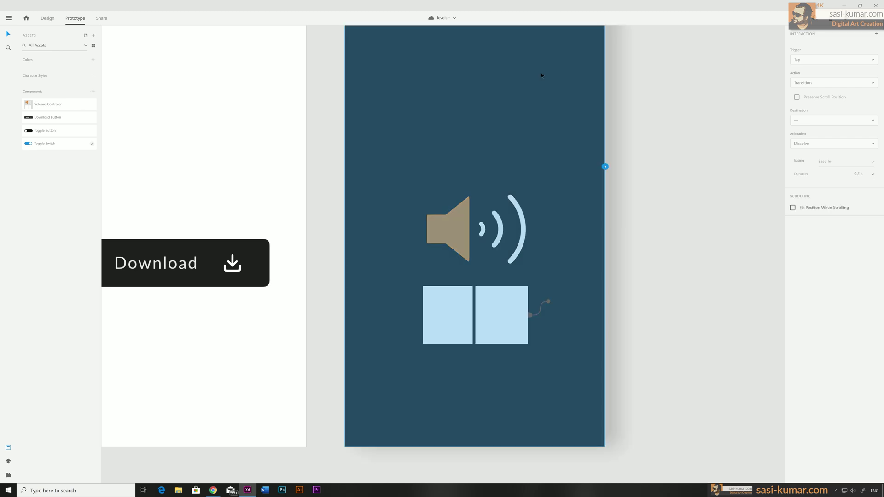
Preview the volume artboard, testing the right rectangle for raising and the left rectangle for lowering the level, and close the preview
{"action": "key", "text": "ctrl+Return"}
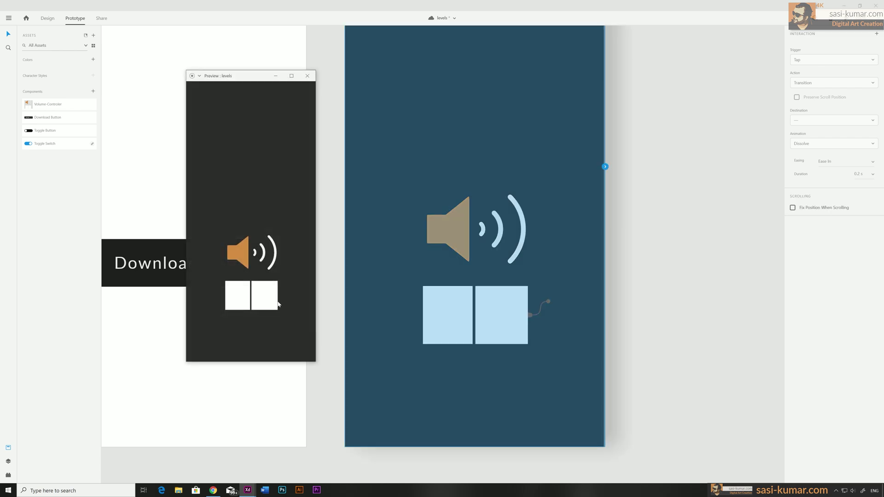
{"action": "left_click", "coordinate": [266, 297]}
{"action": "left_click", "coordinate": [266, 297]}
{"action": "left_click", "coordinate": [266, 297]}
{"action": "left_click", "coordinate": [242, 305]}
{"action": "left_click", "coordinate": [242, 305]}
{"action": "left_click", "coordinate": [242, 305]}
{"action": "left_click", "coordinate": [261, 289]}
{"action": "left_click", "coordinate": [261, 290]}
{"action": "left_click", "coordinate": [261, 289]}
{"action": "left_click", "coordinate": [238, 296]}
{"action": "left_click", "coordinate": [239, 297]}
{"action": "left_click", "coordinate": [239, 297]}
{"action": "left_click", "coordinate": [260, 291]}
{"action": "left_click", "coordinate": [276, 303]}
{"action": "left_click", "coordinate": [229, 305]}
{"action": "left_click", "coordinate": [308, 76]}
{"action": "left_click", "coordinate": [617, 218]}
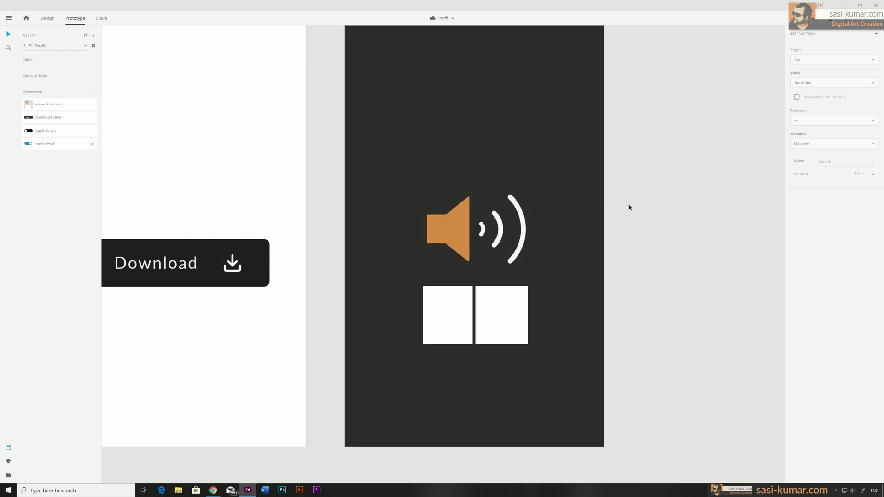
Check the right rectangle's interaction in the Default State and switch to Design mode with the volume component selected
{"action": "left_click", "coordinate": [513, 318]}
{"action": "double_click", "coordinate": [513, 312]}
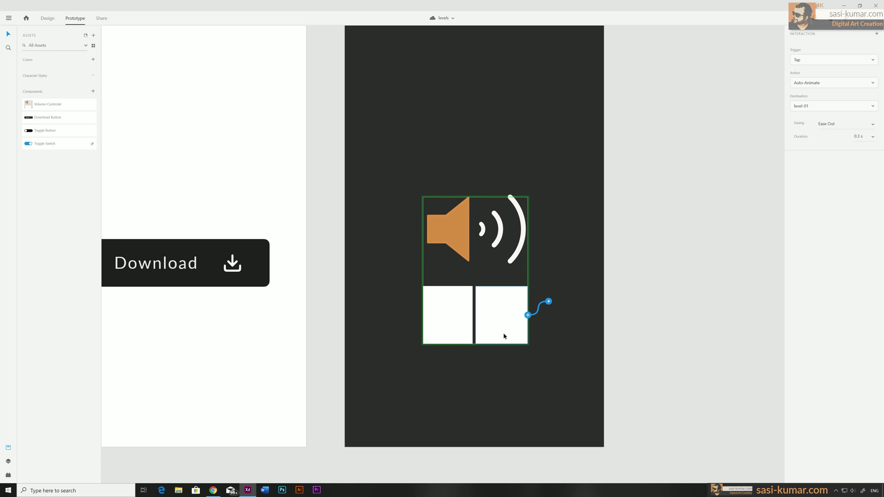
{"action": "left_click", "coordinate": [47, 19]}
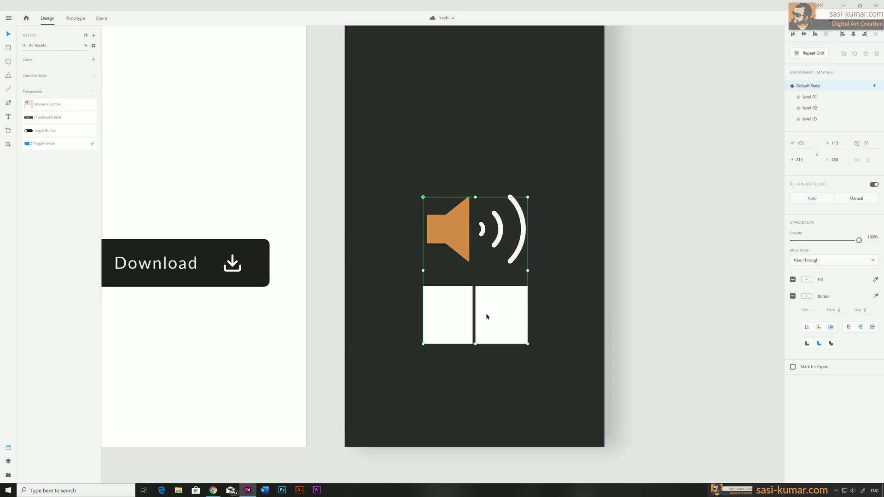
{"action": "double_click", "coordinate": [498, 318]}
{"action": "left_click", "coordinate": [550, 341]}
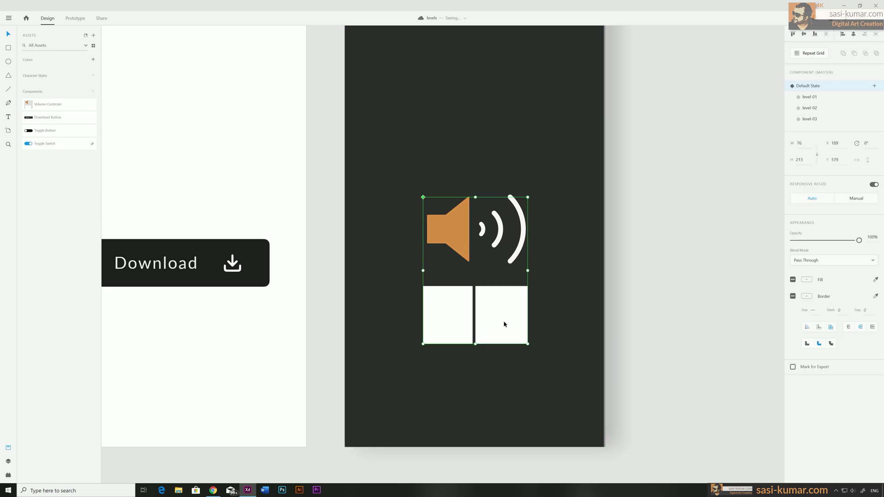
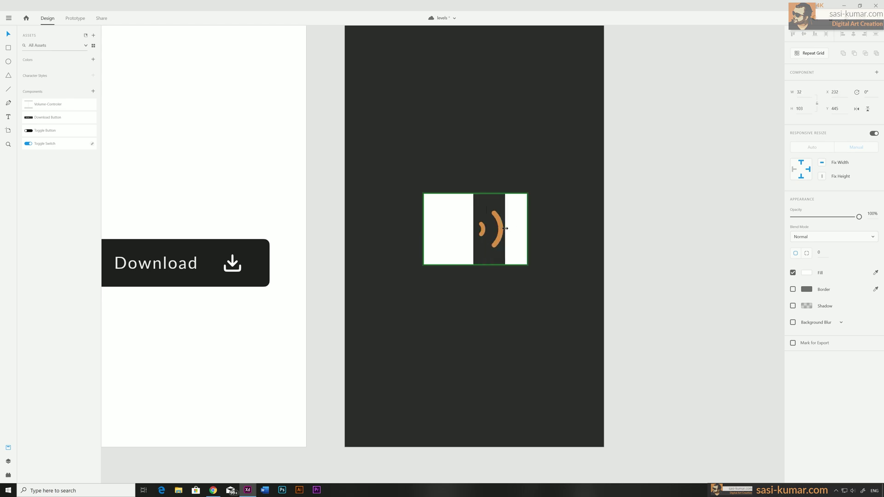
In the level-02 state, widen the left rectangle to 94 so it covers the speaker and smallest sound wave
{"action": "left_click", "coordinate": [450, 235]}
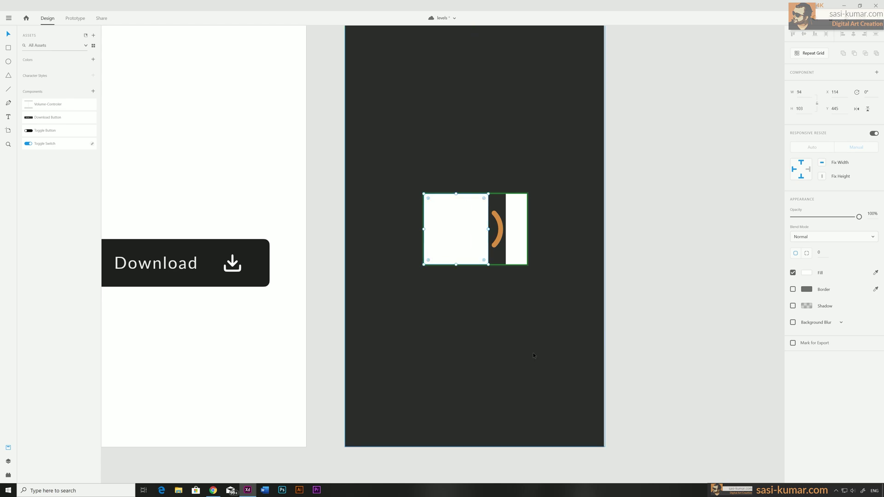
{"action": "left_click", "coordinate": [578, 237]}
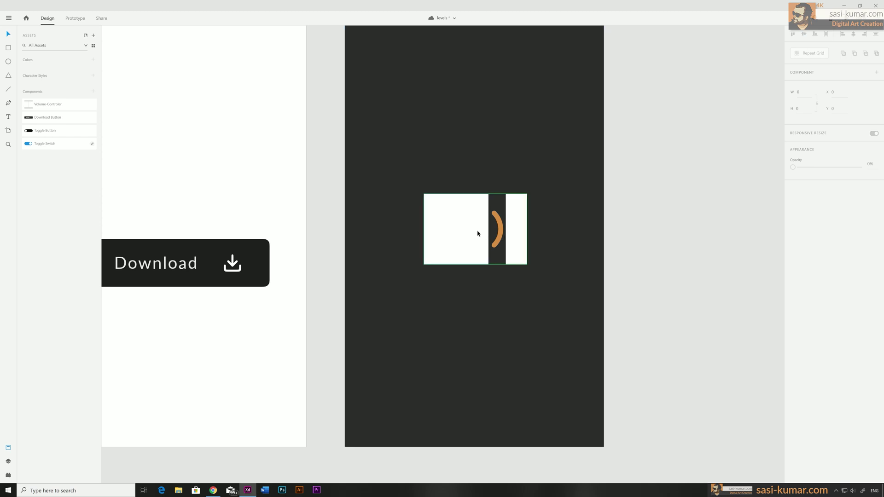
In the level-03 state, shrink the right rectangle to 1 wide and stretch the left one over the whole icon, about 154 wide
{"action": "left_click", "coordinate": [478, 233]}
{"action": "left_click", "coordinate": [825, 118]}
{"action": "double_click", "coordinate": [509, 239]}
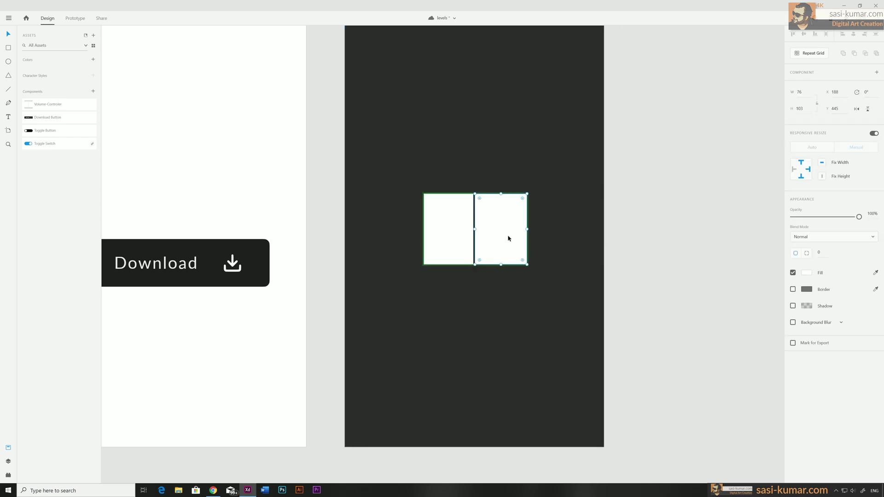
{"action": "left_click_drag", "start_coordinate": [476, 228], "coordinate": [527, 228]}
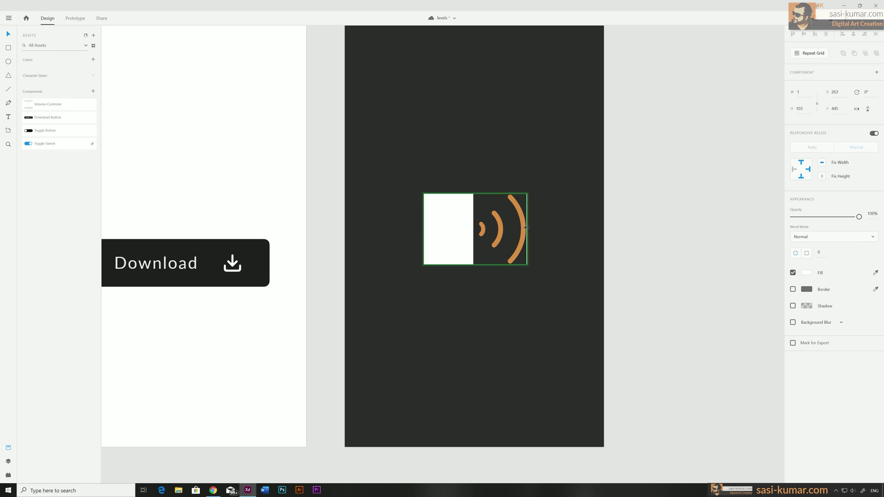
{"action": "left_click", "coordinate": [467, 244]}
{"action": "left_click_drag", "start_coordinate": [474, 228], "coordinate": [529, 229]}
{"action": "left_click", "coordinate": [649, 274]}
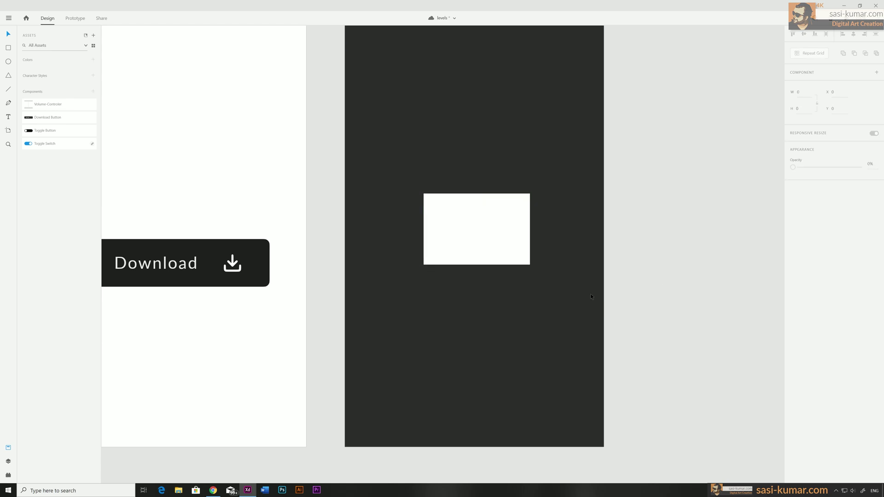
In the volume component's Default State, set the opacity of both the left and right rectangles to 0%
{"action": "left_click", "coordinate": [457, 246]}
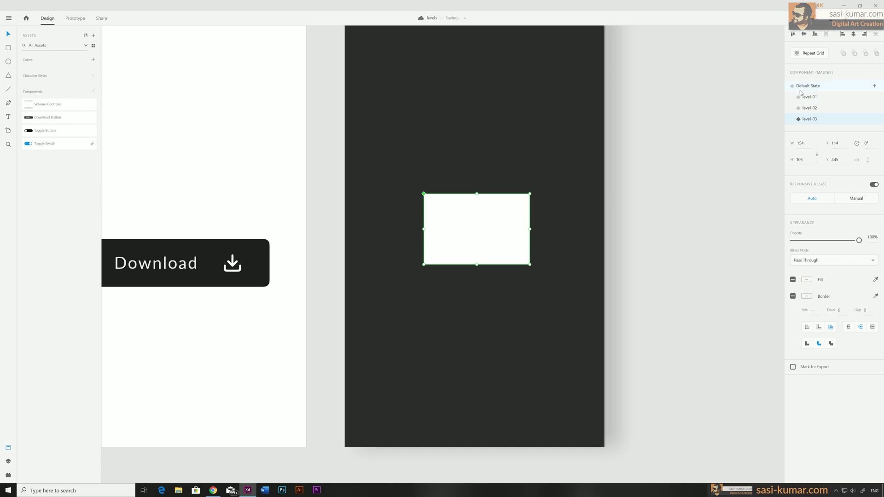
{"action": "double_click", "coordinate": [447, 231]}
{"action": "left_click_drag", "start_coordinate": [860, 216], "coordinate": [787, 221]}
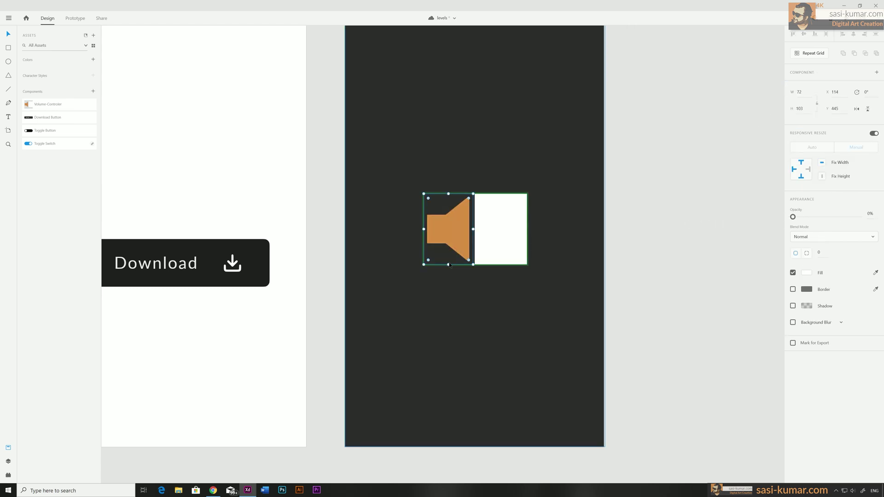
{"action": "left_click", "coordinate": [511, 215]}
{"action": "left_click_drag", "start_coordinate": [860, 217], "coordinate": [790, 221]}
{"action": "key", "text": "Escape"}
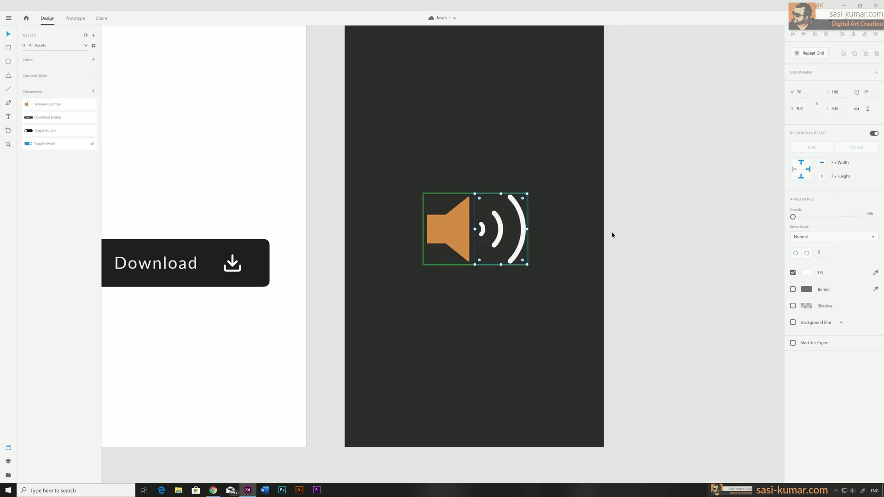
Check the icon without visible rectangles in the level-01, level-02 and level-03 states, and return the component to its Default State
{"action": "left_click", "coordinate": [809, 99]}
{"action": "left_click", "coordinate": [809, 111]}
{"action": "left_click", "coordinate": [807, 120]}
{"action": "left_click", "coordinate": [809, 97]}
{"action": "left_click", "coordinate": [808, 86]}
{"action": "left_click", "coordinate": [683, 134]}
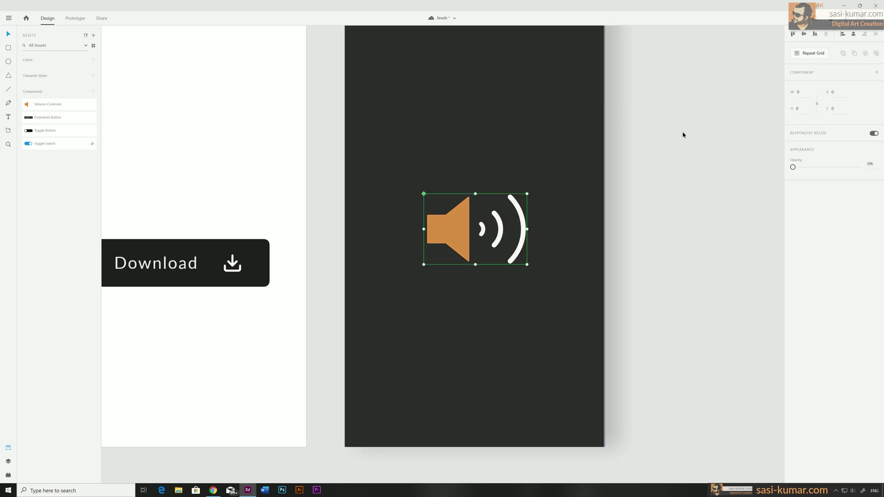
Preview the volume artboard and tap the sound waves to try the level changes
{"action": "left_click", "coordinate": [454, 234]}
{"action": "key", "text": "ctrl+Return"}
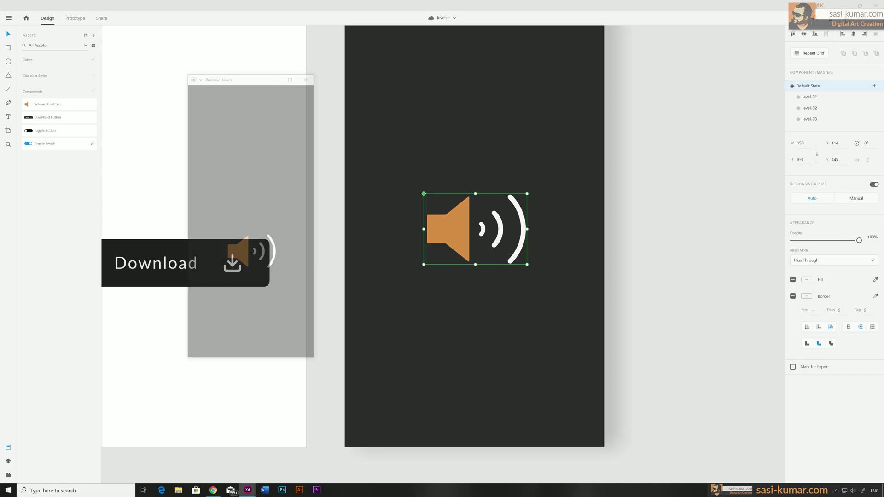
{"action": "left_click", "coordinate": [269, 251]}
{"action": "left_click", "coordinate": [269, 250]}
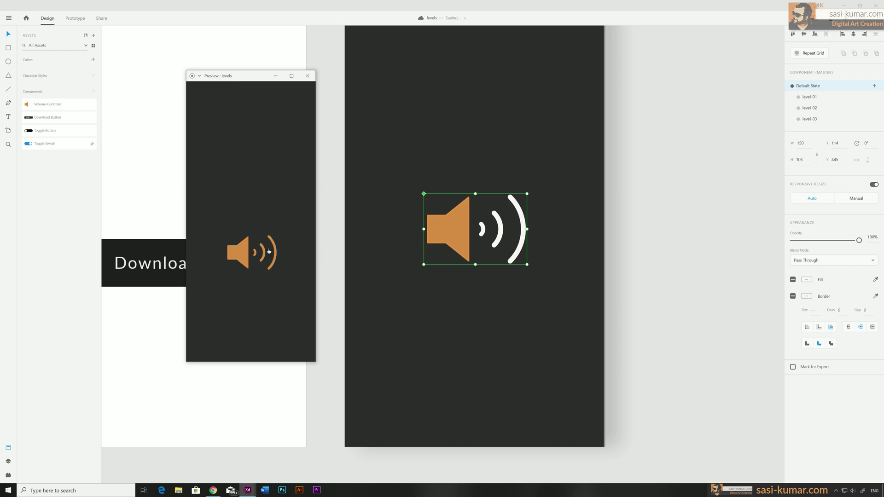
{"action": "left_click", "coordinate": [265, 252]}
{"action": "left_click", "coordinate": [257, 258]}
Test raising and lowering the volume by tapping the sound waves and the speaker in the preview, and close it
{"action": "left_click_drag", "start_coordinate": [257, 80], "coordinate": [517, 54]}
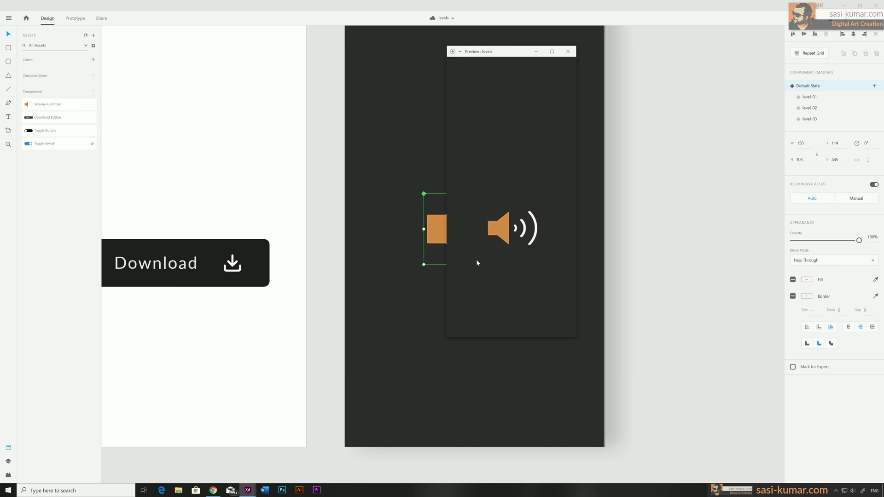
{"action": "left_click", "coordinate": [525, 231]}
{"action": "left_click", "coordinate": [525, 230]}
{"action": "left_click", "coordinate": [536, 225]}
{"action": "left_click", "coordinate": [496, 231]}
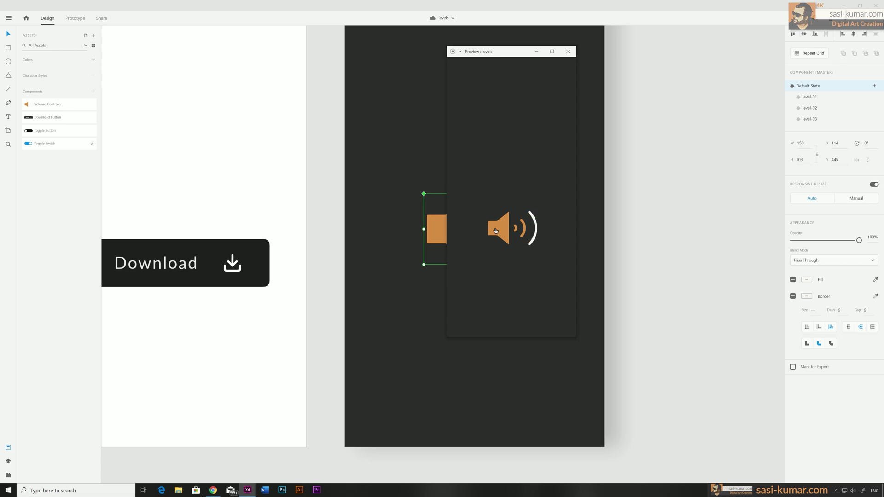
{"action": "left_click", "coordinate": [515, 229]}
{"action": "left_click", "coordinate": [523, 229]}
{"action": "left_click", "coordinate": [533, 230]}
{"action": "left_click", "coordinate": [496, 230]}
{"action": "left_click", "coordinate": [568, 51]}
{"action": "left_click", "coordinate": [677, 142]}
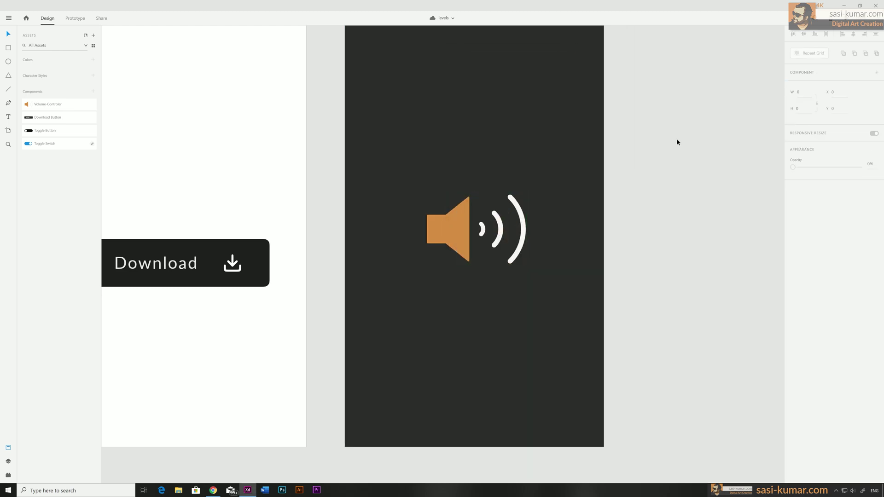
{"action": "key", "text": "ctrl+0"}
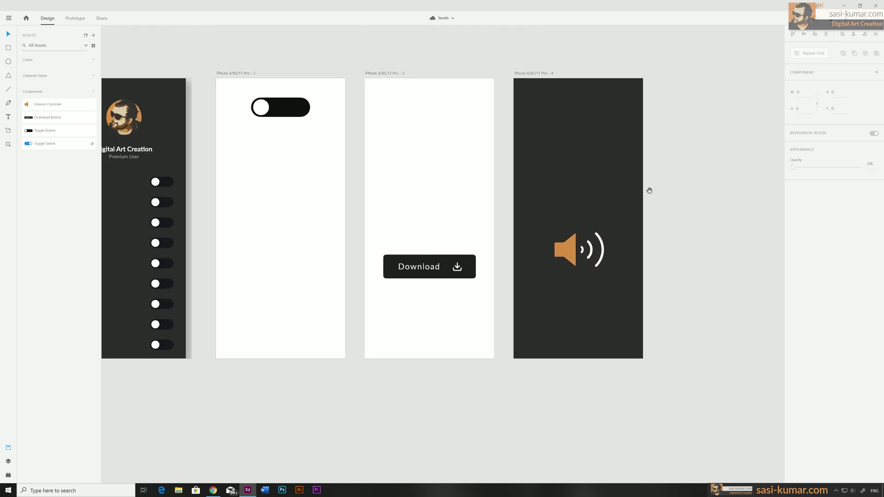
{"action": "left_click_drag", "start_coordinate": [503, 219], "coordinate": [517, 221]}
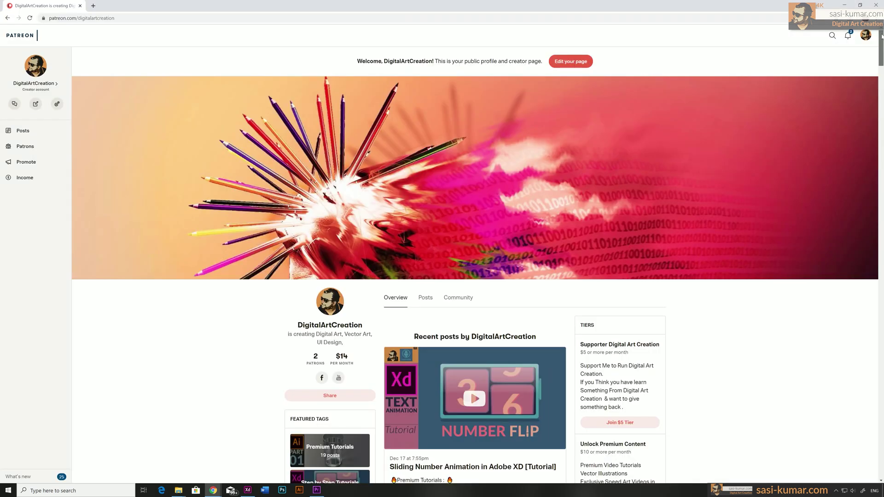
Look over the recent posts, featured tags and membership tiers on the DigitalArtCreation Patreon page in Chrome
{"action": "scroll", "coordinate": [882, 69], "scroll_direction": "down", "scroll_amount": 10}
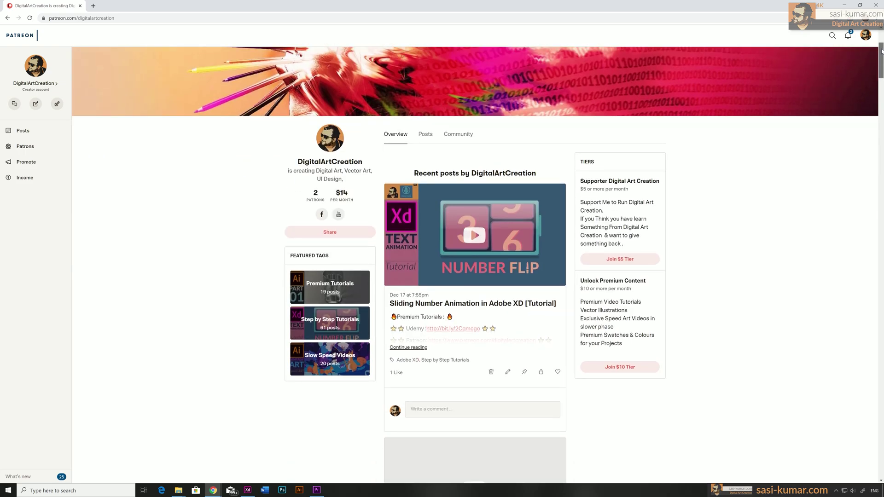
{"action": "left_click_drag", "start_coordinate": [882, 69], "coordinate": [882, 41]}
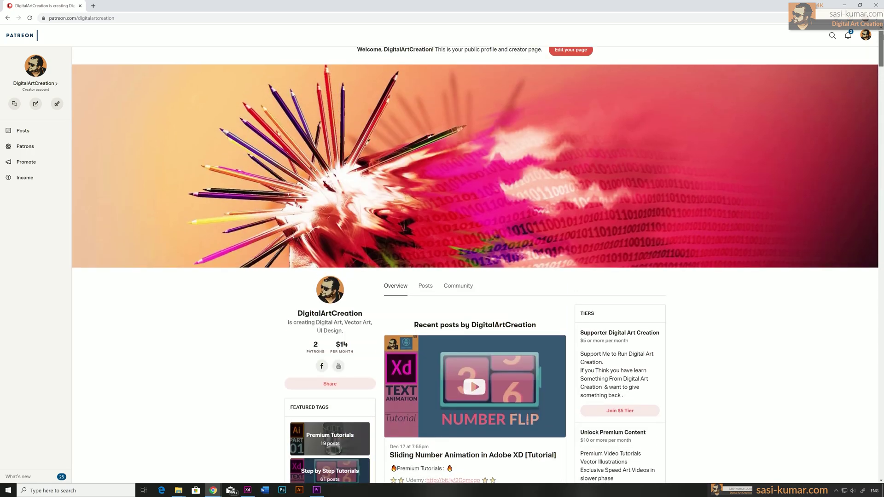
{"action": "scroll", "coordinate": [709, 272], "scroll_direction": "down", "scroll_amount": 2}
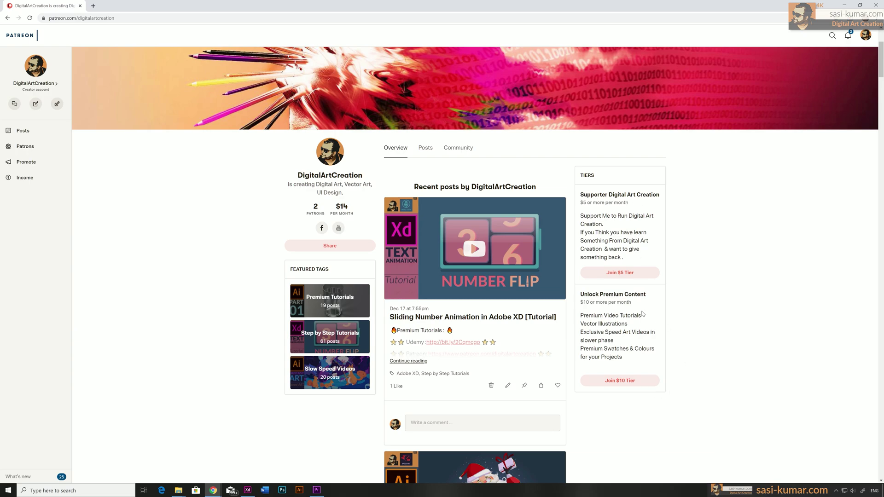
Show the creator's posts tagged Premium Tutorials and look through the listed Illustrator tutorial parts
{"action": "left_click", "coordinate": [339, 304]}
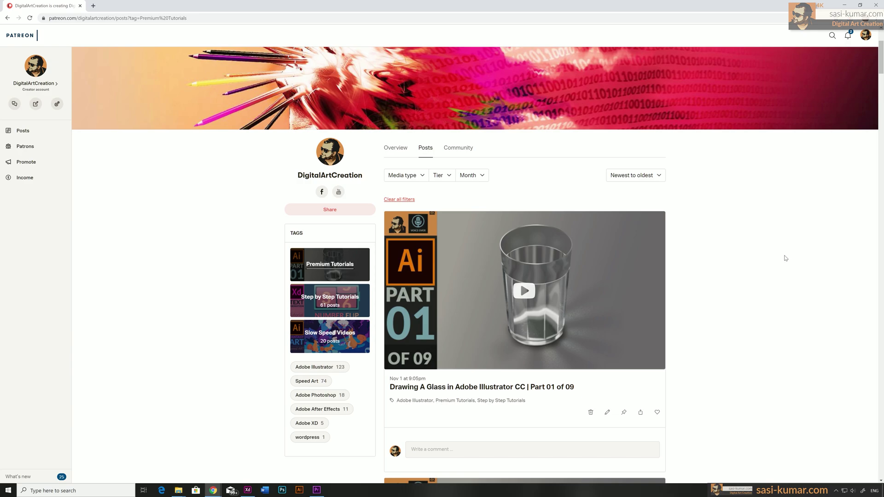
{"action": "scroll", "coordinate": [785, 257], "scroll_direction": "down", "scroll_amount": 4}
{"action": "scroll", "coordinate": [786, 258], "scroll_direction": "down", "scroll_amount": 7}
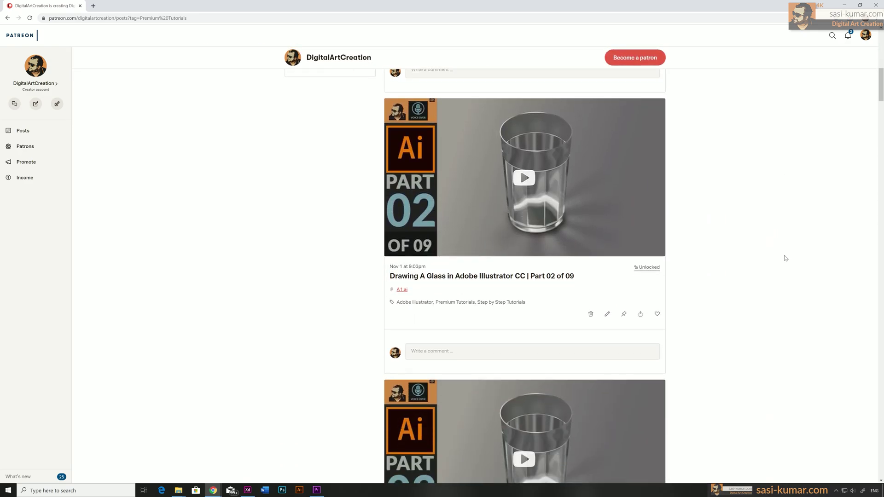
{"action": "scroll", "coordinate": [414, 334], "scroll_direction": "down", "scroll_amount": 5}
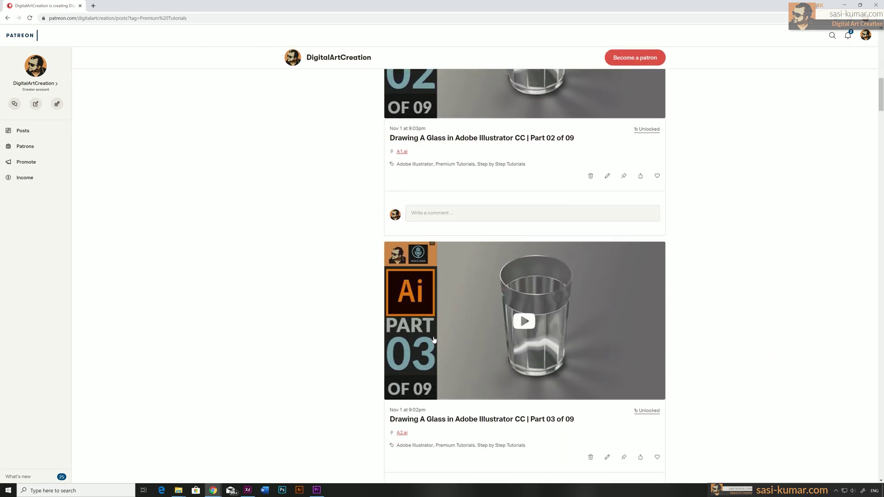
{"action": "scroll", "coordinate": [434, 340], "scroll_direction": "down", "scroll_amount": 14}
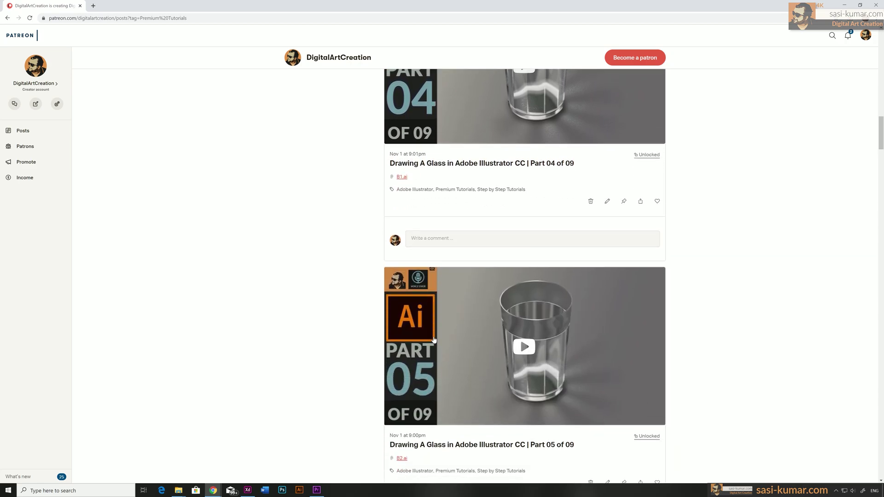
{"action": "scroll", "coordinate": [434, 339], "scroll_direction": "down", "scroll_amount": 20}
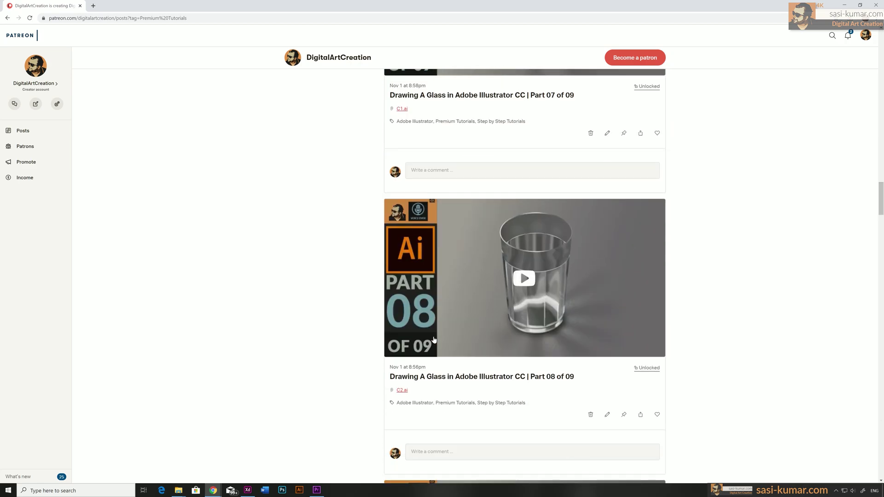
{"action": "scroll", "coordinate": [434, 340], "scroll_direction": "down", "scroll_amount": 17}
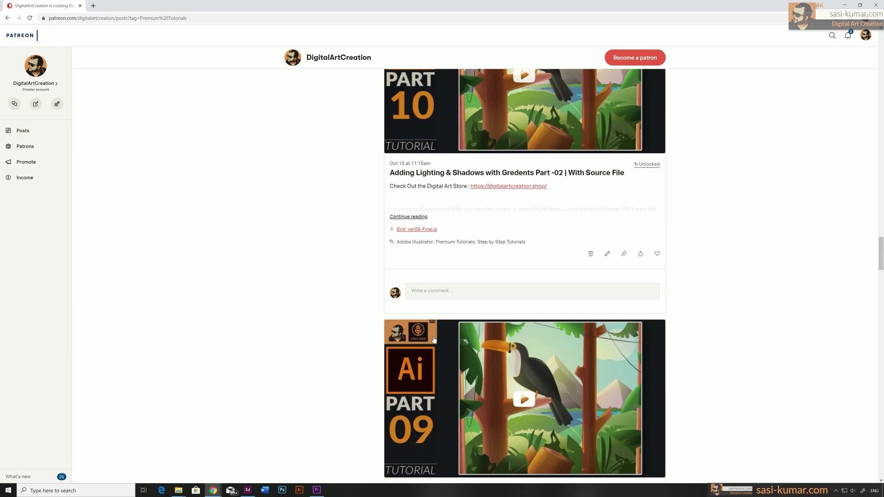
Switch the post filter to the Slow Speed Videos tag and look through its posts
{"action": "left_click_drag", "start_coordinate": [880, 273], "coordinate": [880, 53]}
{"action": "left_click", "coordinate": [344, 393]}
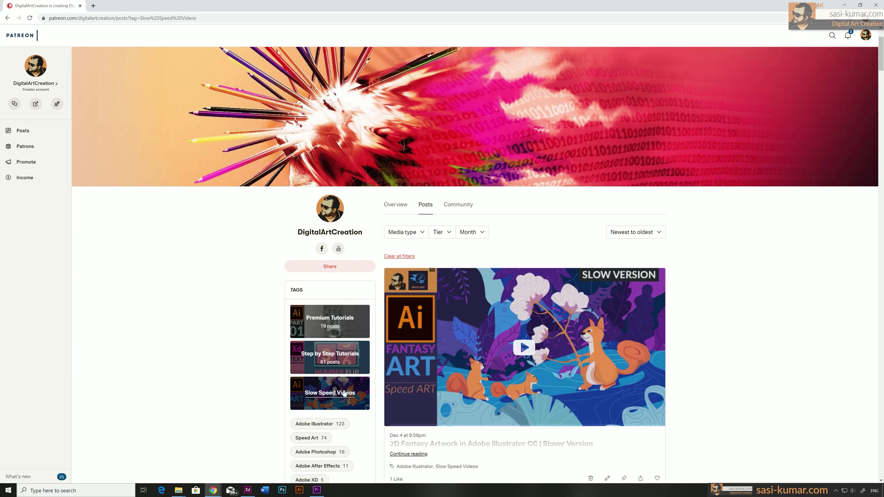
{"action": "scroll", "coordinate": [755, 308], "scroll_direction": "down", "scroll_amount": 4}
{"action": "scroll", "coordinate": [756, 310], "scroll_direction": "down", "scroll_amount": 10}
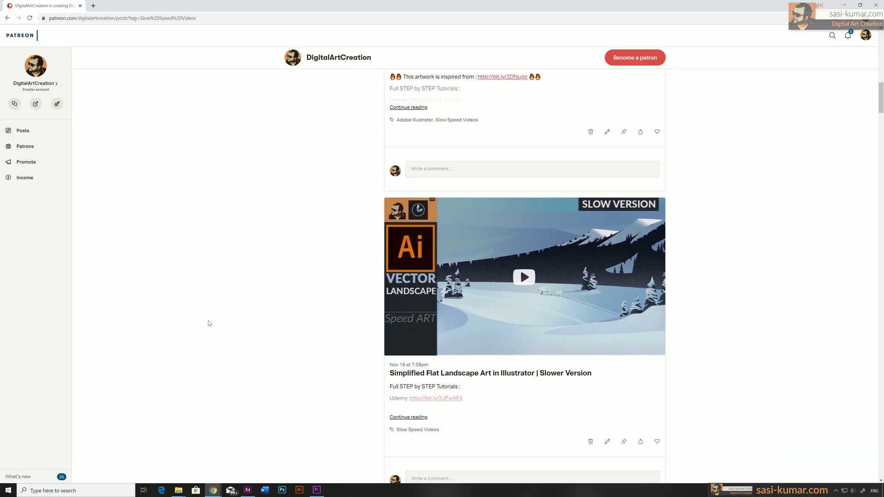
{"action": "scroll", "coordinate": [226, 329], "scroll_direction": "down", "scroll_amount": 1}
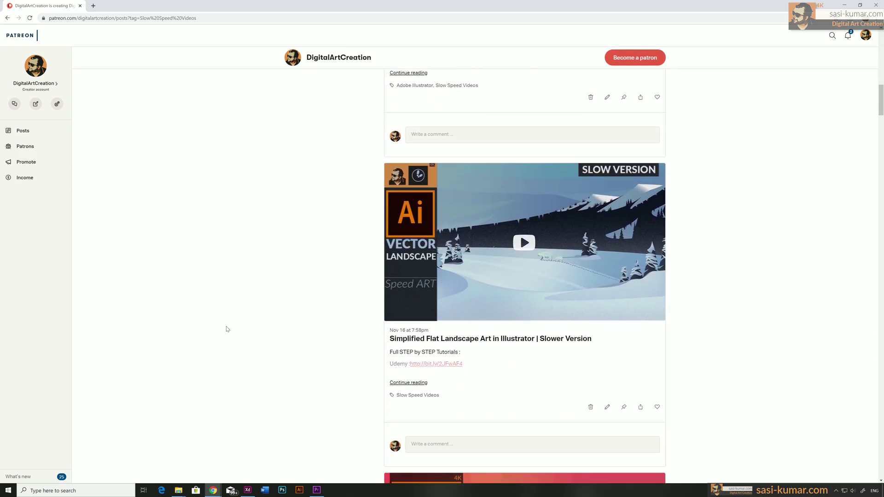
{"action": "scroll", "coordinate": [227, 329], "scroll_direction": "up", "scroll_amount": 12}
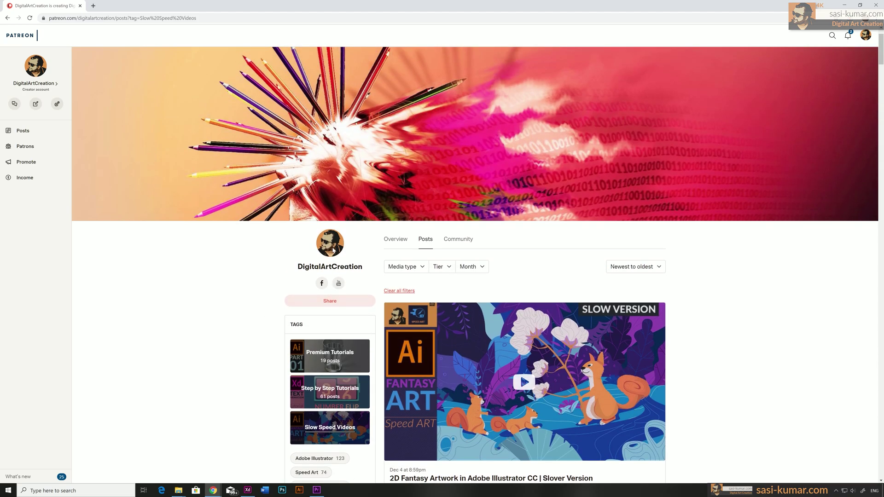
Return to the creator page's Overview and view the membership tiers beside the recent posts
{"action": "left_click", "coordinate": [391, 240]}
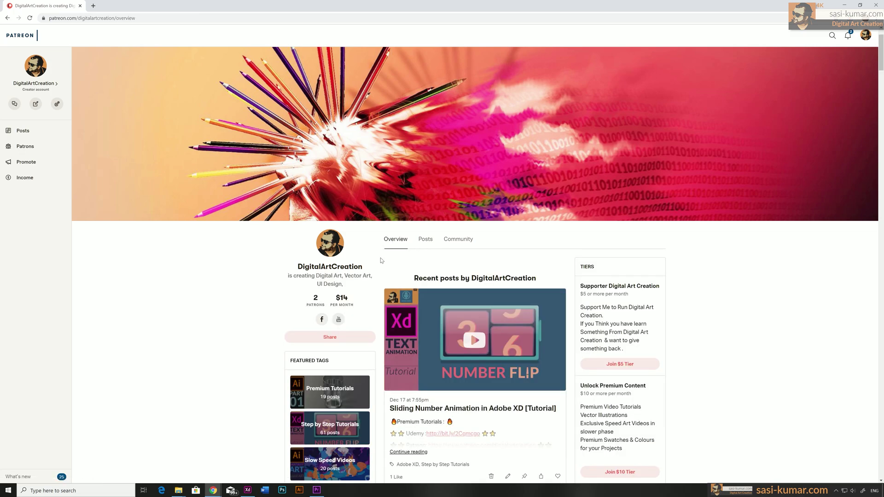
{"action": "scroll", "coordinate": [303, 375], "scroll_direction": "down", "scroll_amount": 3}
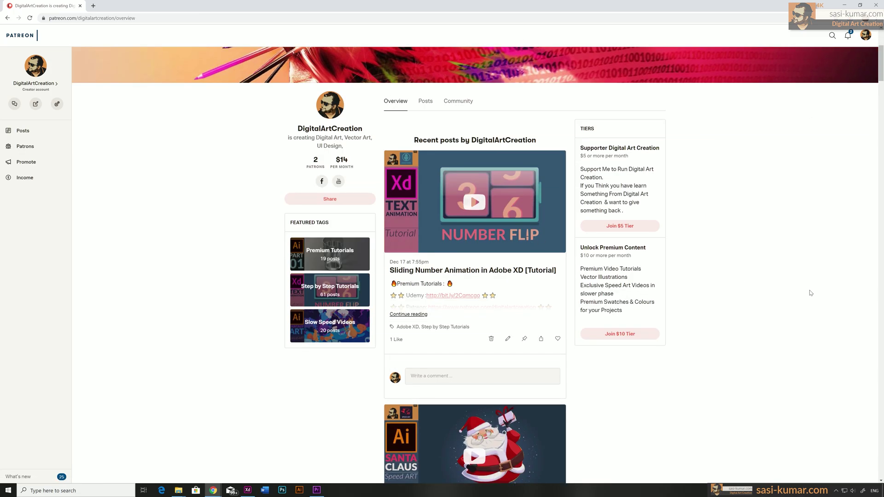